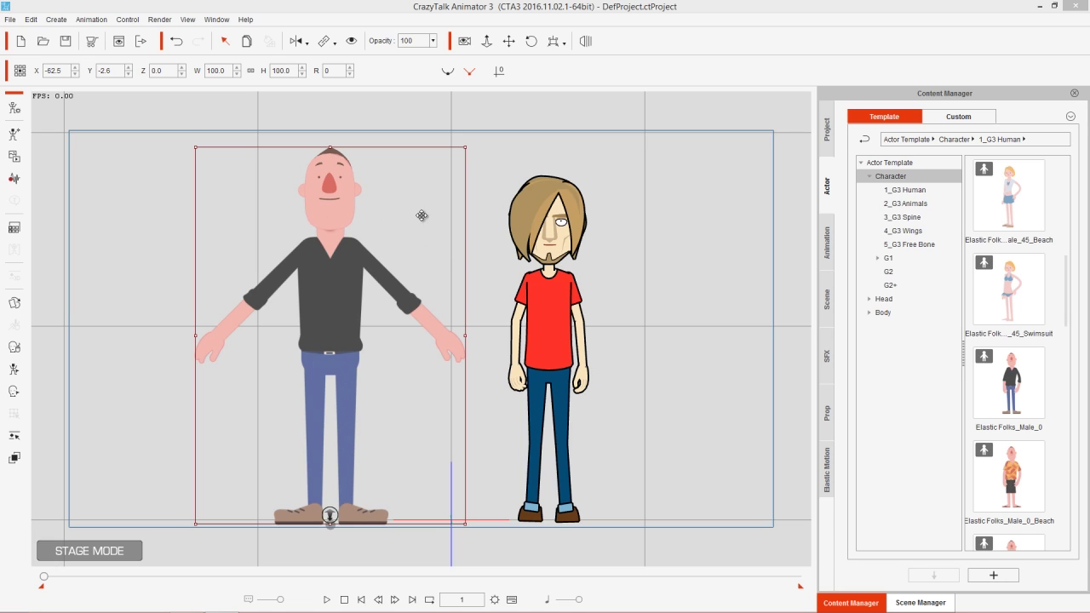
Open the dark-shirted G3 human character from the stage in the character composer.
{"action": "left_click", "coordinate": [924, 198]}
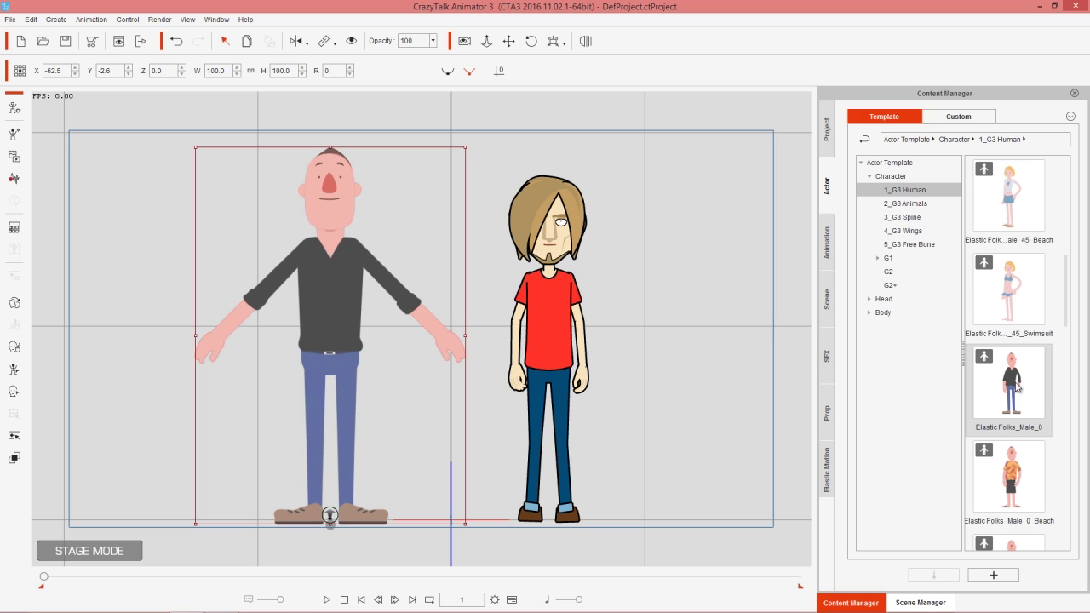
{"action": "left_click", "coordinate": [554, 252]}
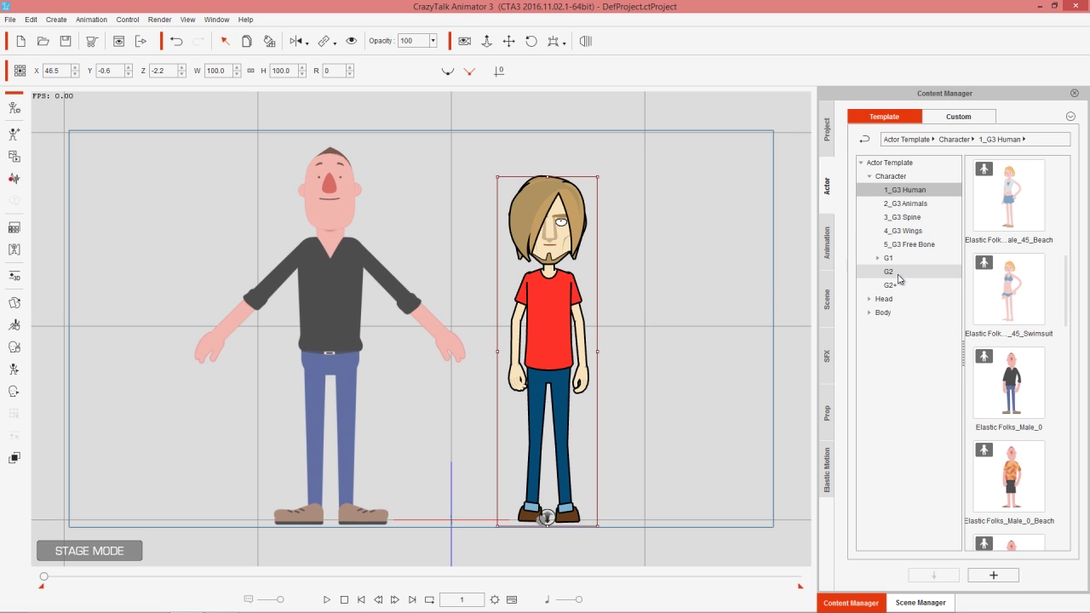
{"action": "left_click", "coordinate": [339, 220]}
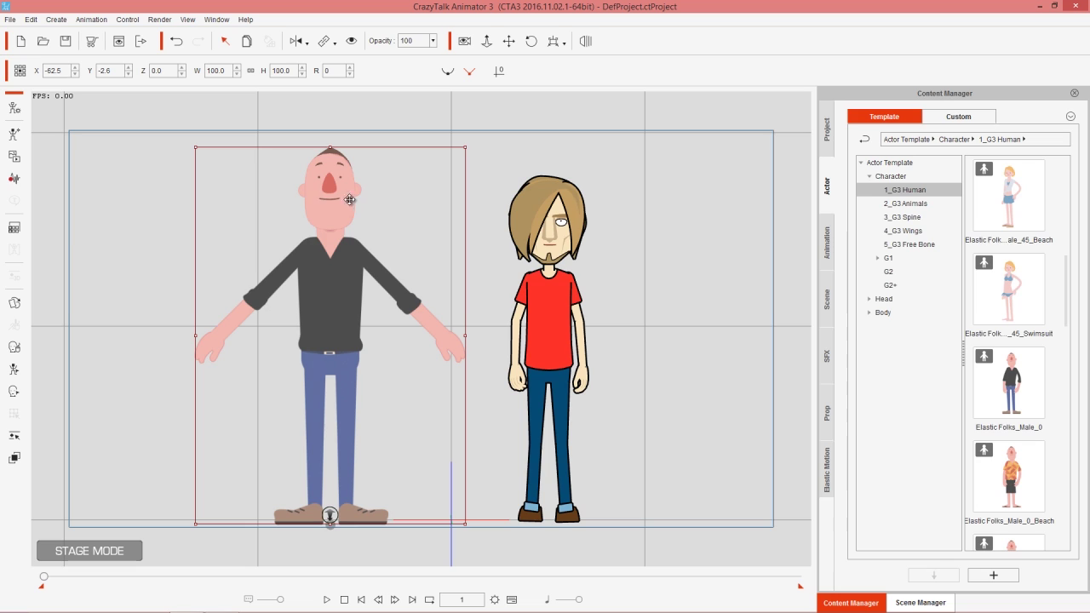
{"action": "left_click", "coordinate": [14, 108]}
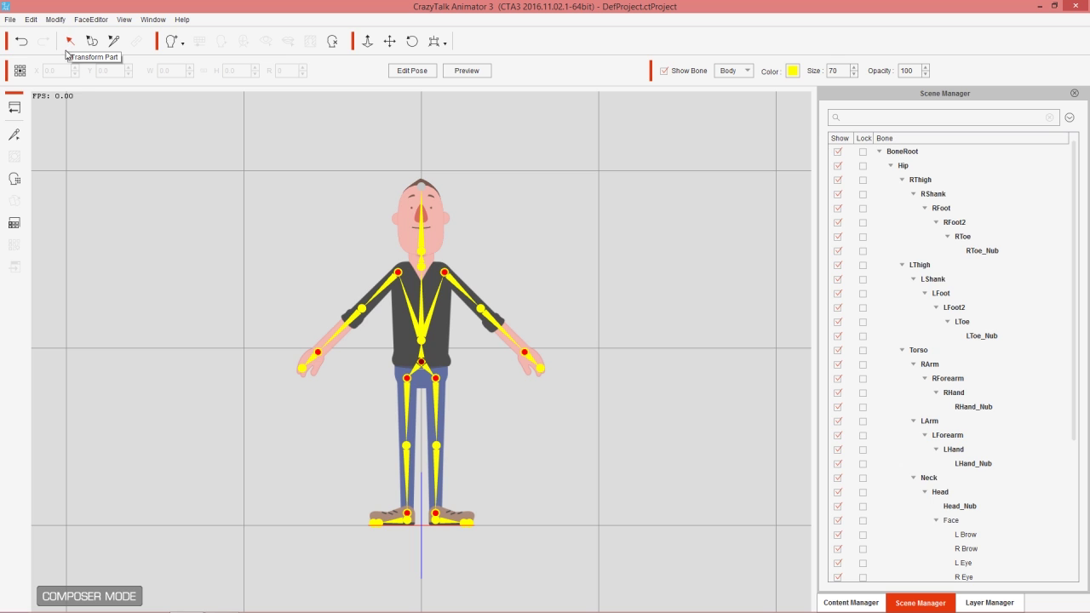
Reset the composer view to Home and frame the whole character with Focus All.
{"action": "left_click_drag", "start_coordinate": [618, 317], "coordinate": [562, 300]}
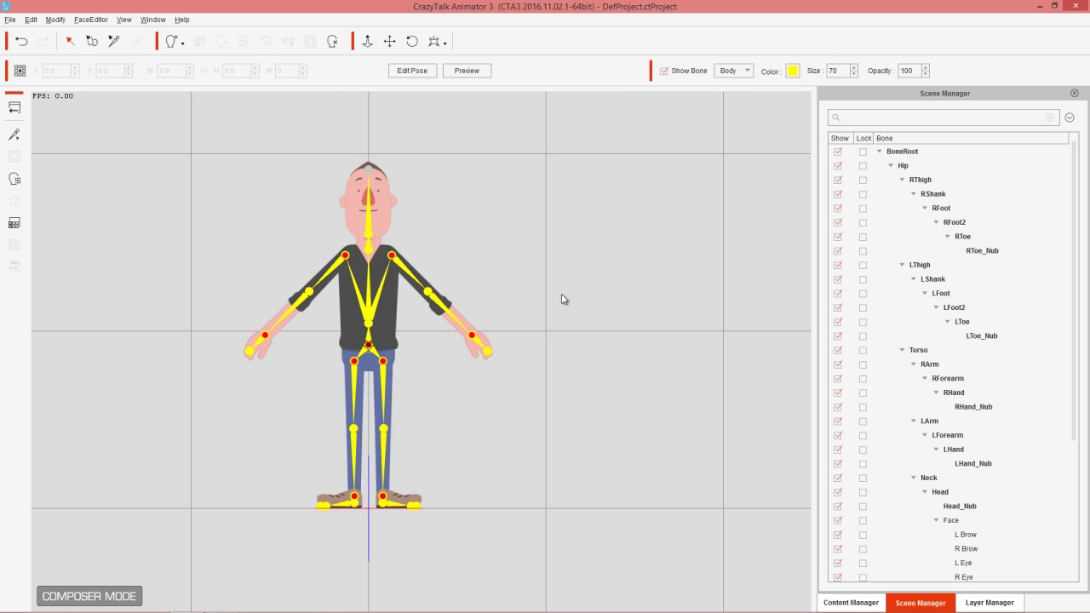
{"action": "scroll", "coordinate": [626, 349], "scroll_direction": "up", "scroll_amount": 1}
{"action": "left_click_drag", "start_coordinate": [626, 349], "coordinate": [491, 118]}
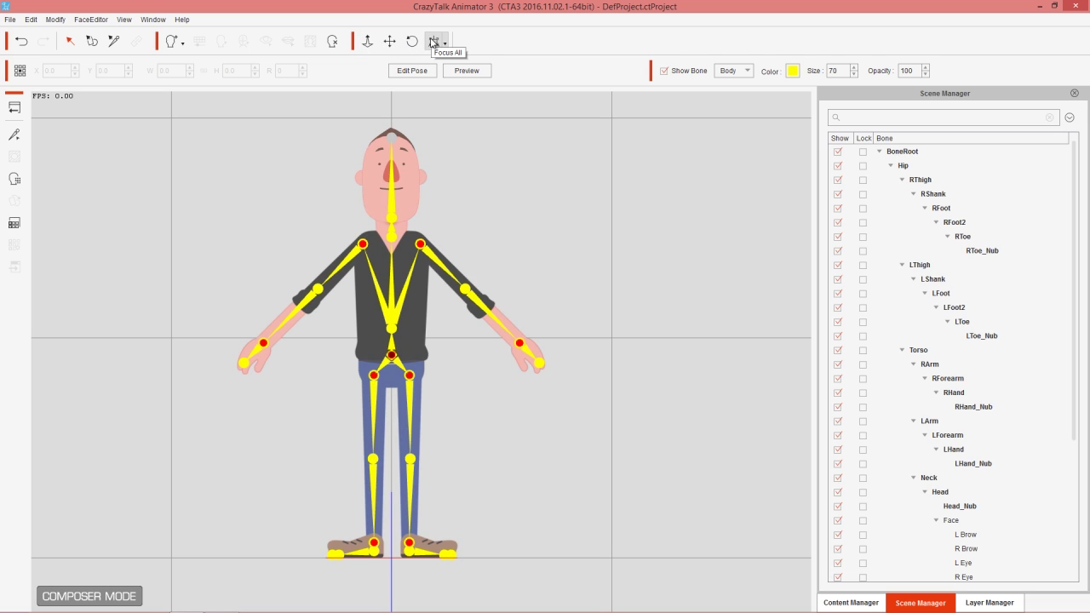
{"action": "left_click", "coordinate": [434, 41]}
{"action": "left_click", "coordinate": [446, 43]}
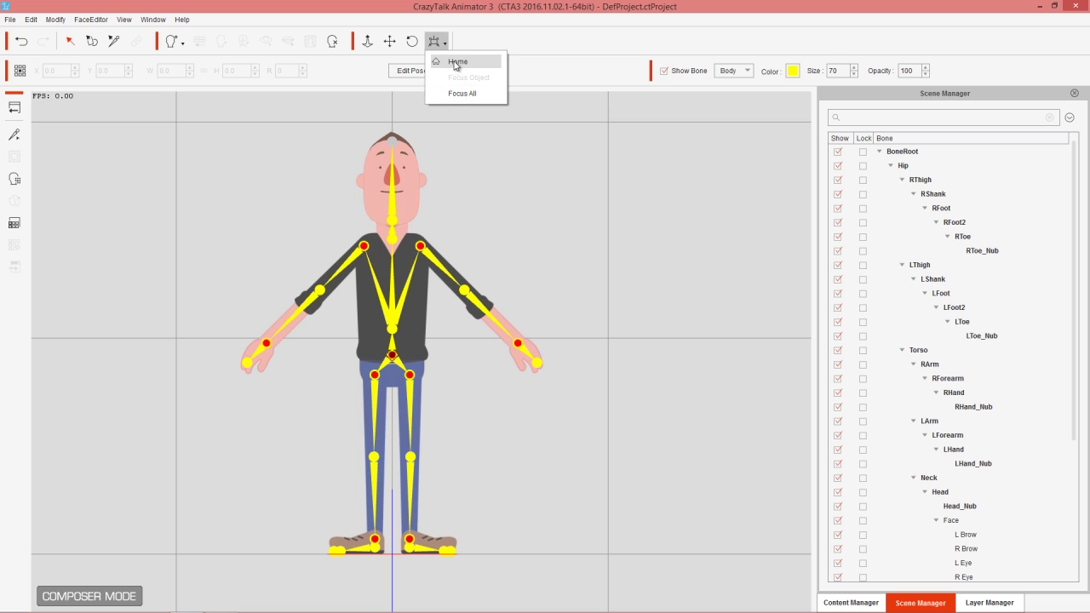
{"action": "left_click", "coordinate": [458, 62]}
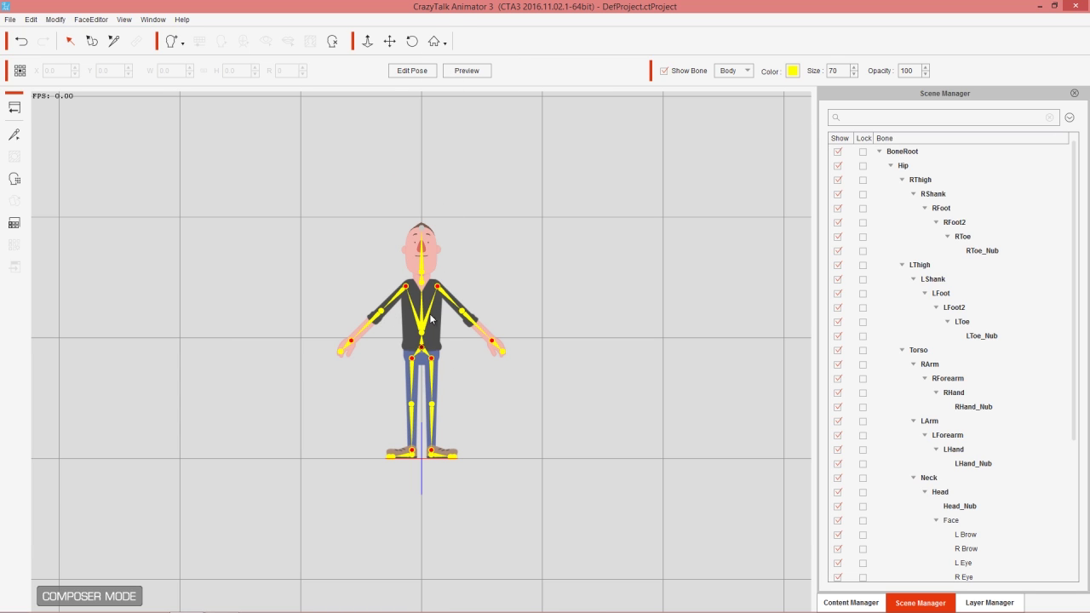
{"action": "left_click", "coordinate": [444, 44]}
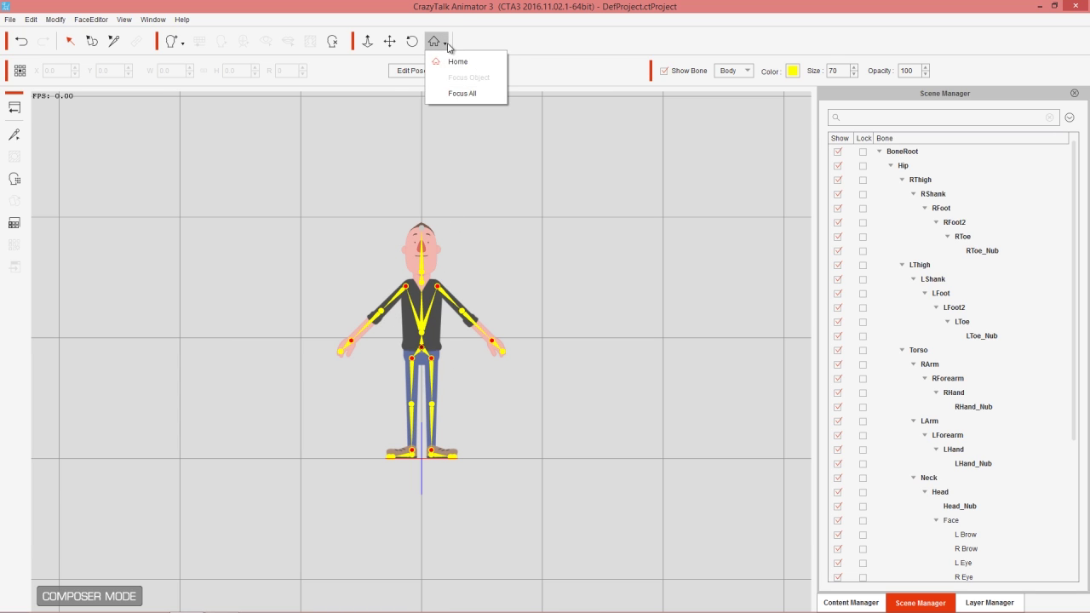
{"action": "left_click", "coordinate": [467, 92]}
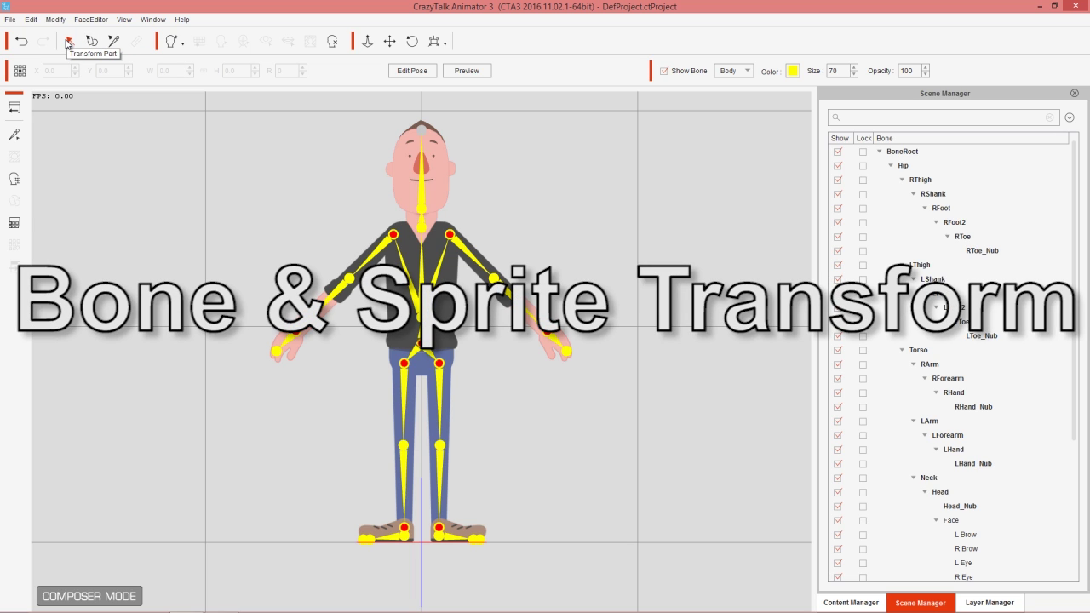
Try moving the character's right arm away from the body by its RForearm and RArm bones with Transform Part, undoing each move.
{"action": "left_click", "coordinate": [342, 292]}
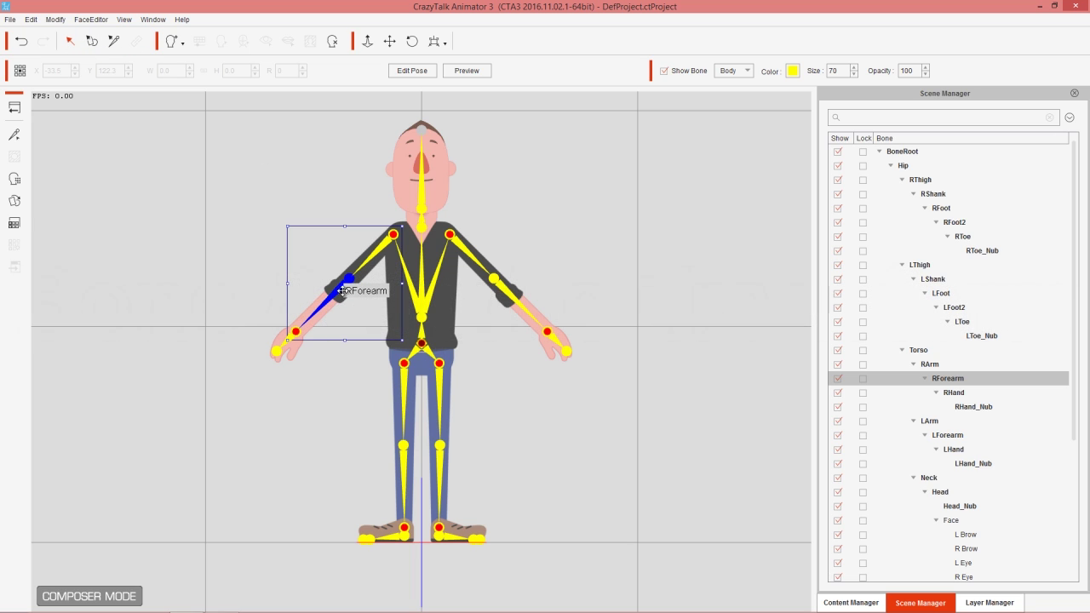
{"action": "left_click_drag", "start_coordinate": [341, 291], "coordinate": [165, 226]}
{"action": "key", "text": "ctrl+z"}
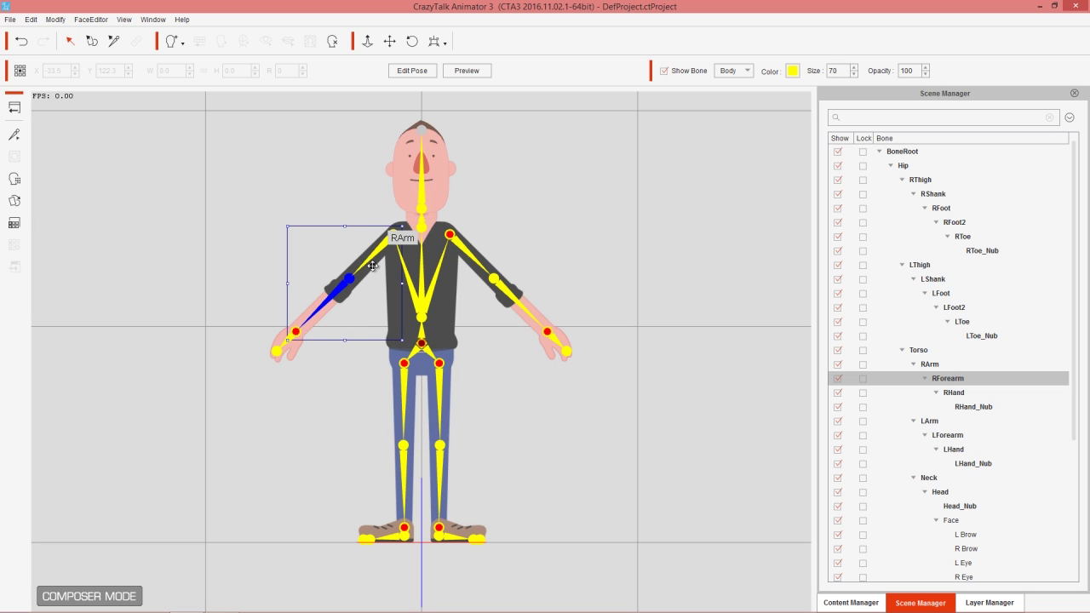
{"action": "left_click", "coordinate": [390, 238]}
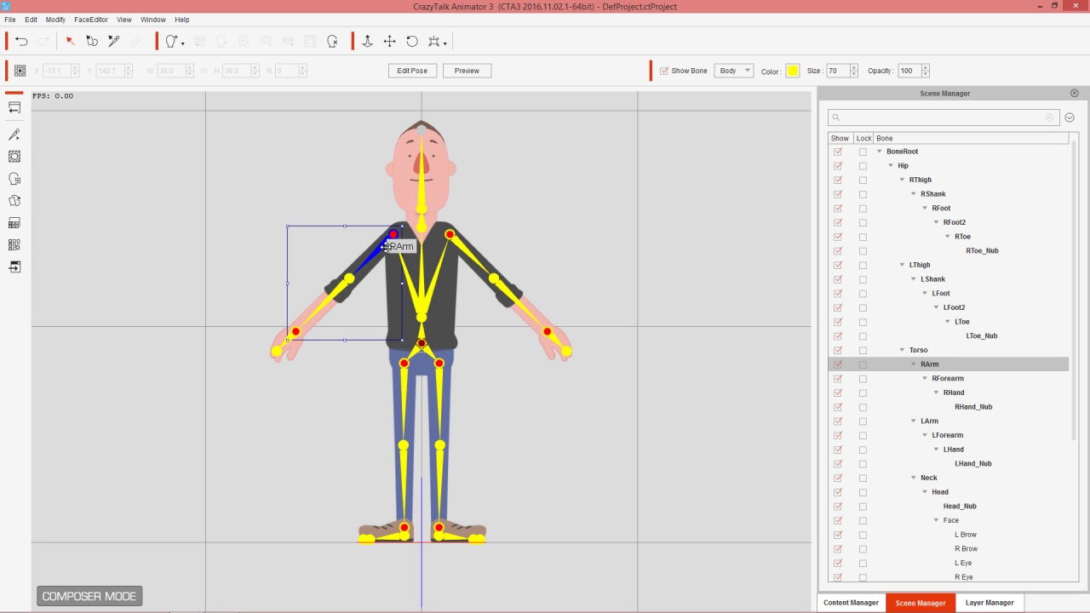
{"action": "left_click_drag", "start_coordinate": [378, 256], "coordinate": [270, 159]}
{"action": "key", "text": "ctrl+z"}
{"action": "left_click", "coordinate": [346, 291]}
{"action": "left_click_drag", "start_coordinate": [346, 291], "coordinate": [219, 182]}
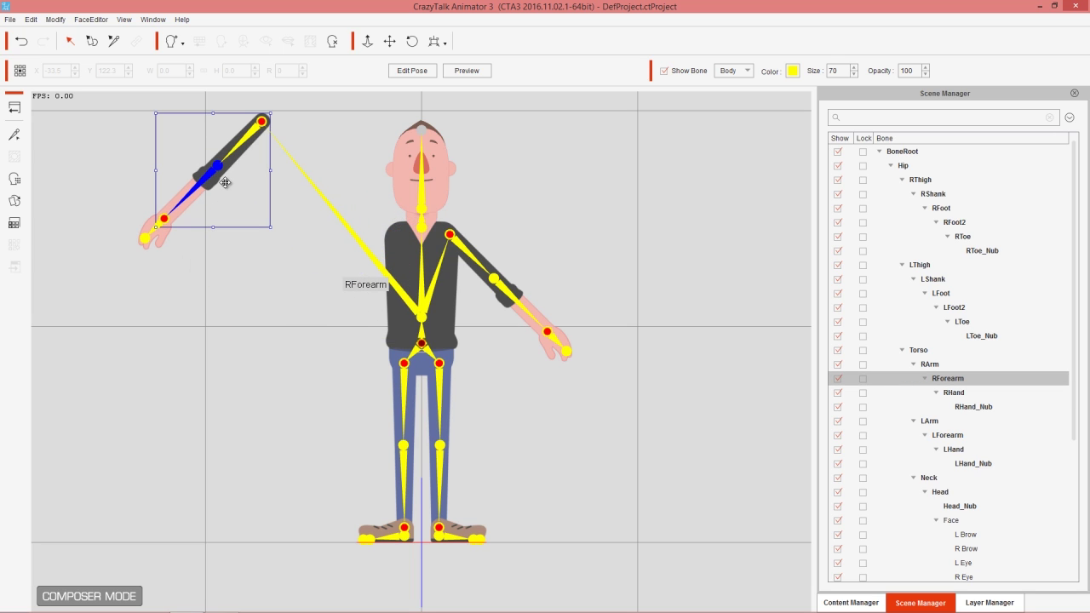
{"action": "key", "text": "ctrl+z"}
{"action": "mouse_move", "coordinate": [412, 224]}
{"action": "left_mouse_down"}
{"action": "mouse_move", "coordinate": [375, 119]}
{"action": "mouse_move", "coordinate": [400, 358]}
{"action": "mouse_move", "coordinate": [400, 213]}
{"action": "mouse_move", "coordinate": [421, 229]}
{"action": "left_mouse_up"}
Select the RArm sprite in sprite transform mode and examine its images in the Sprite Editor.
{"action": "left_click", "coordinate": [92, 41]}
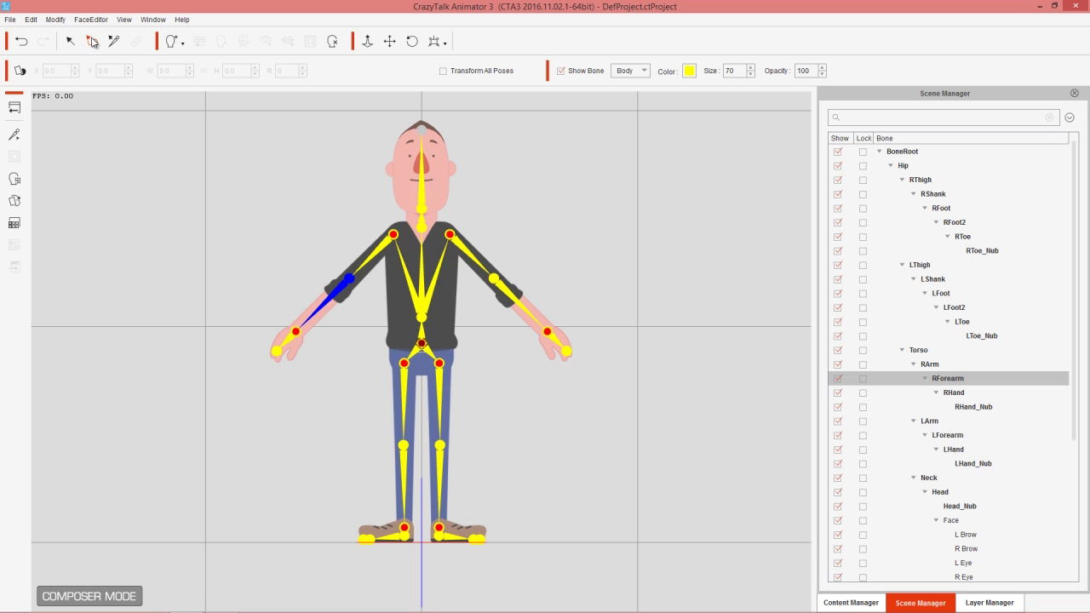
{"action": "left_click", "coordinate": [92, 40]}
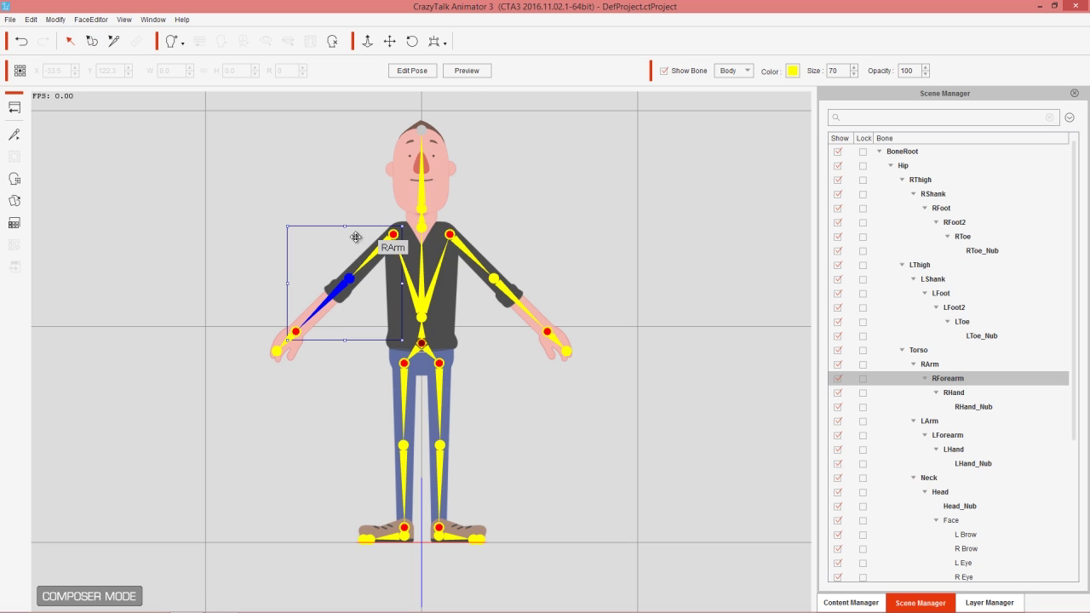
{"action": "left_click", "coordinate": [92, 41]}
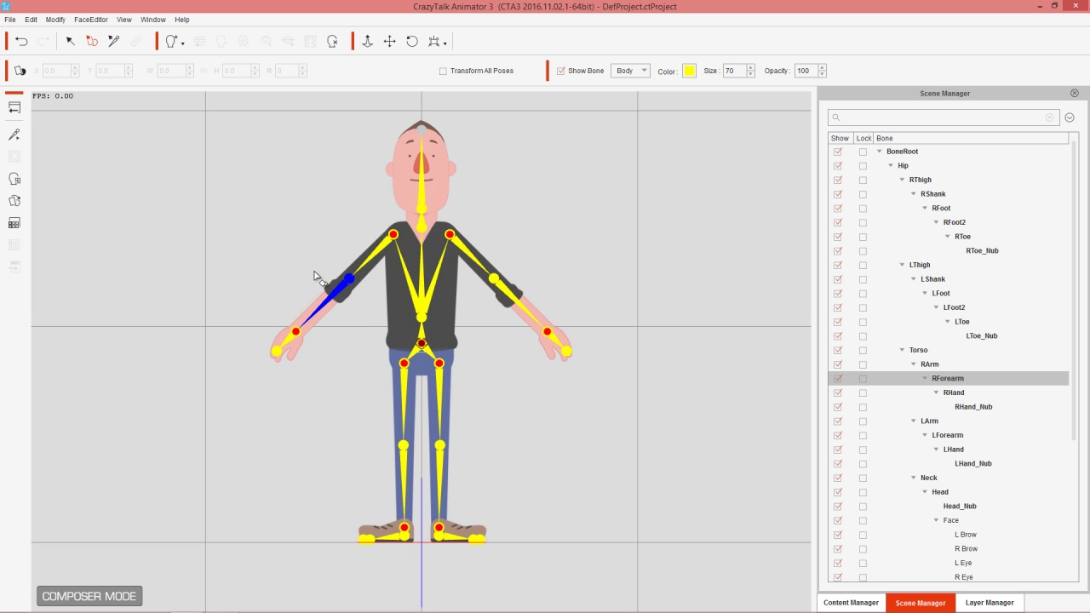
{"action": "left_click", "coordinate": [381, 254]}
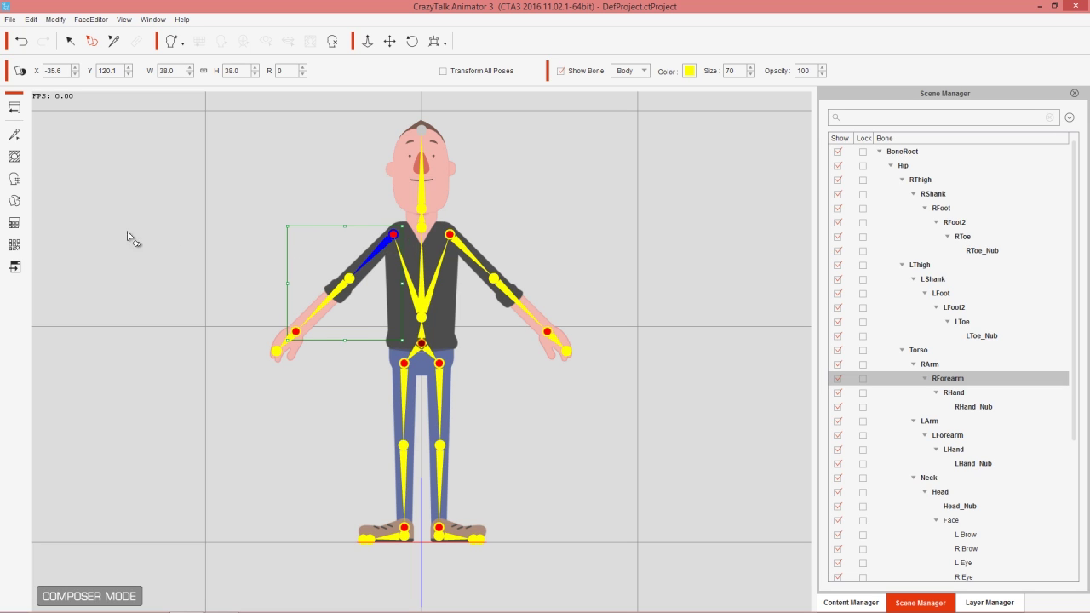
{"action": "left_click", "coordinate": [16, 204]}
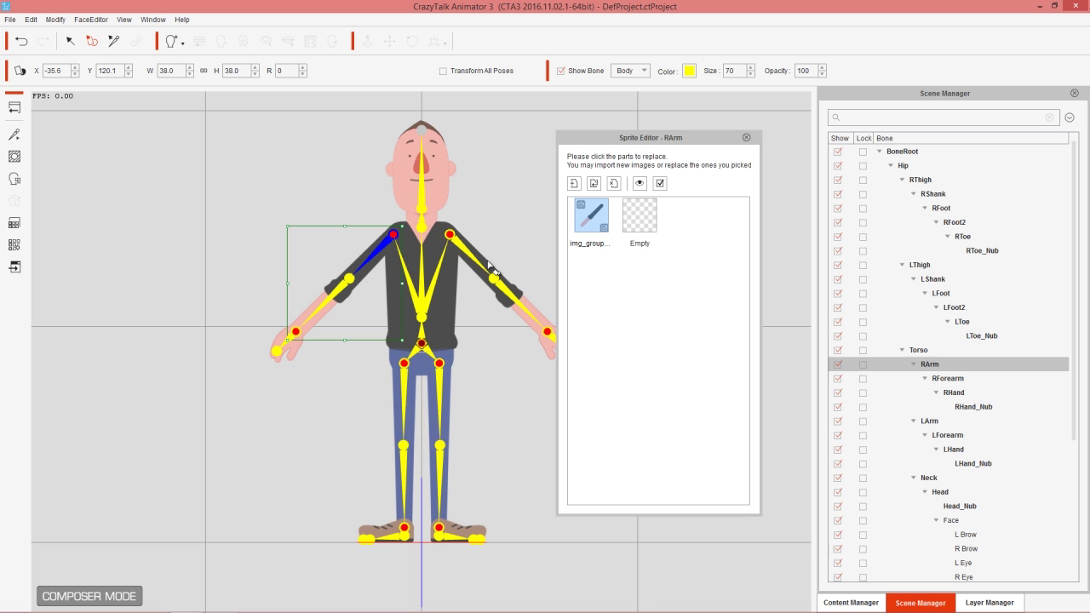
{"action": "left_click", "coordinate": [747, 138]}
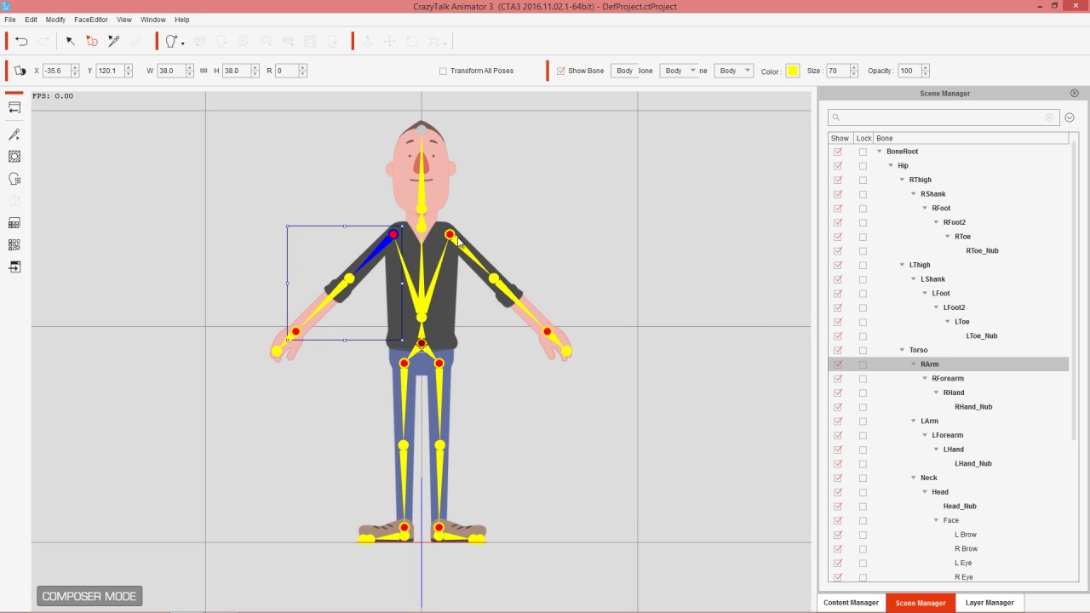
Select the RForearm bone and examine its sprite entries in the Sprite Editor.
{"action": "left_click", "coordinate": [340, 292]}
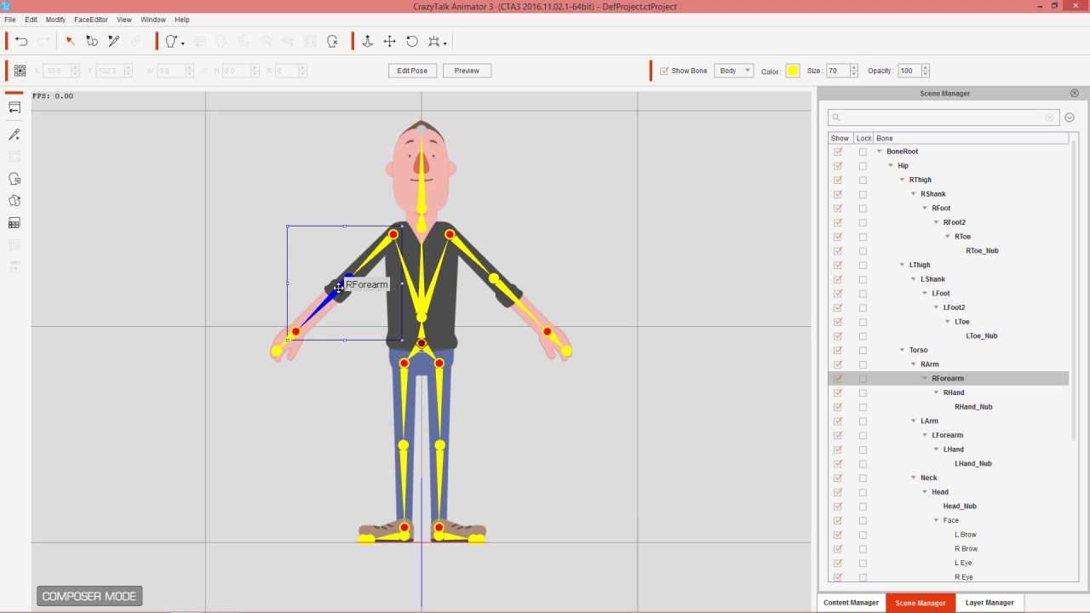
{"action": "left_click", "coordinate": [92, 41]}
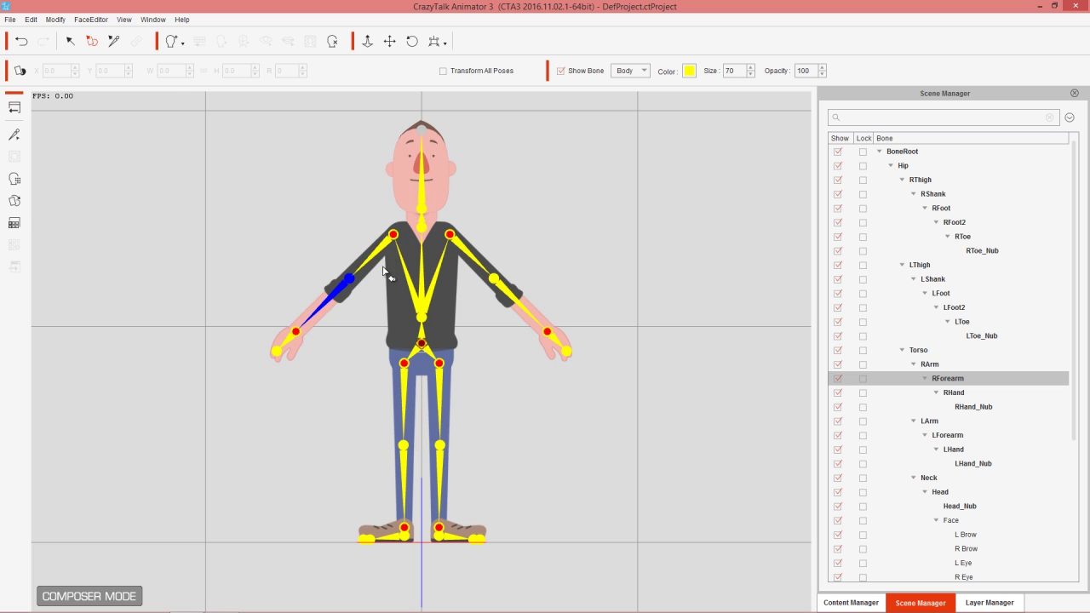
{"action": "left_click", "coordinate": [339, 293]}
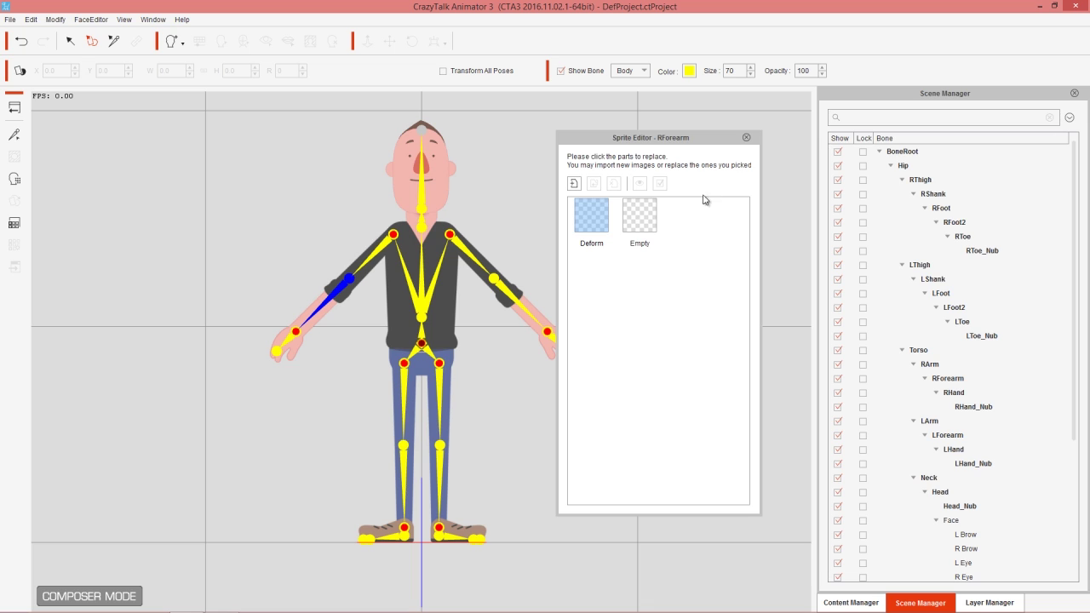
{"action": "left_click", "coordinate": [747, 138]}
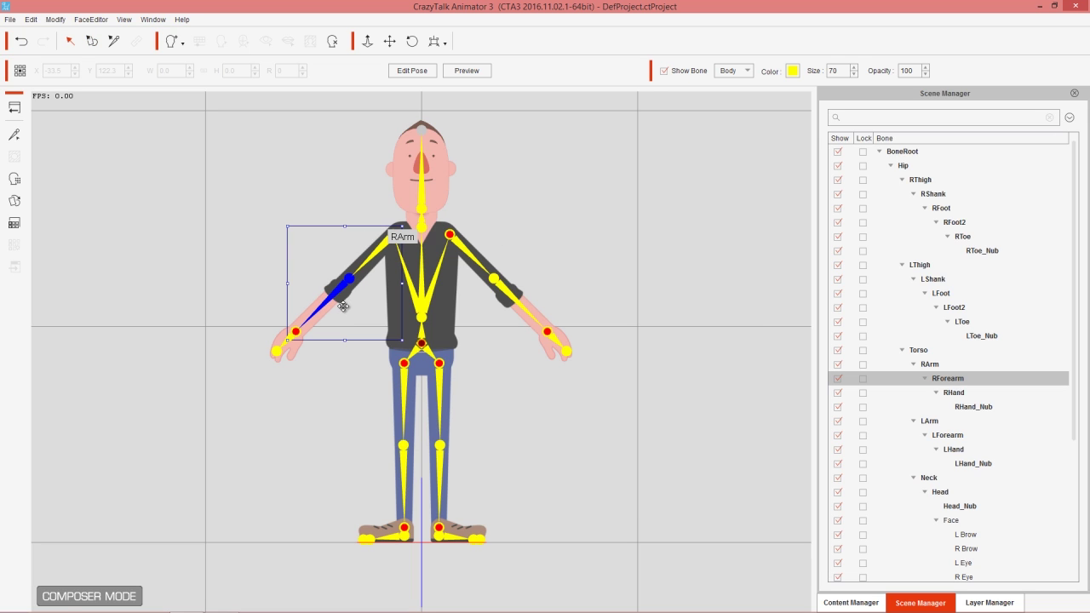
Try moving the RArm sprite off its bones in sprite transform mode and undo the move.
{"action": "left_click", "coordinate": [92, 41]}
{"action": "left_click", "coordinate": [376, 253]}
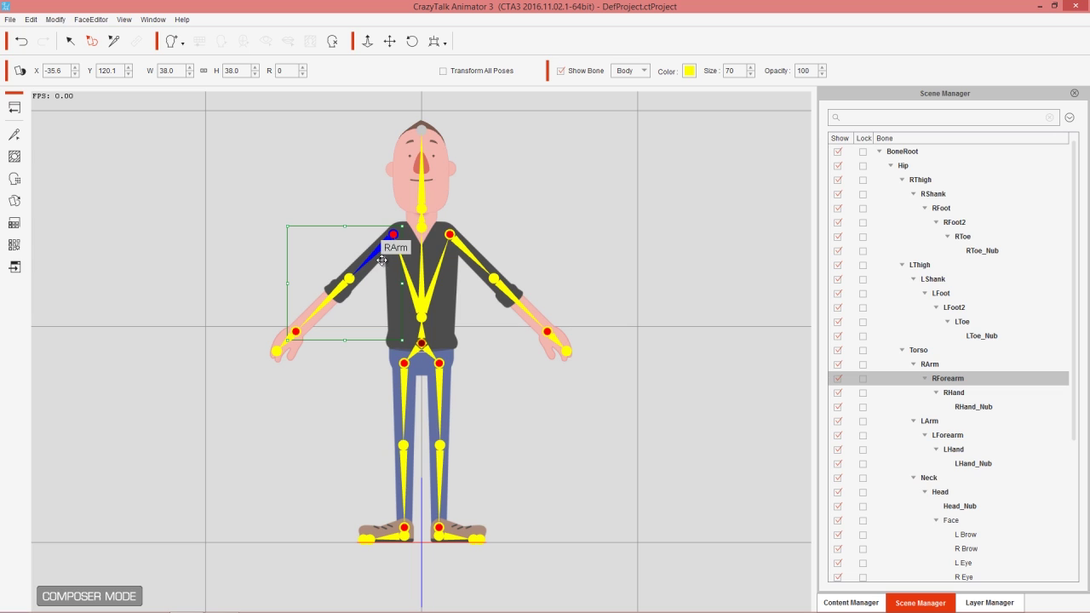
{"action": "left_click_drag", "start_coordinate": [377, 259], "coordinate": [322, 220]}
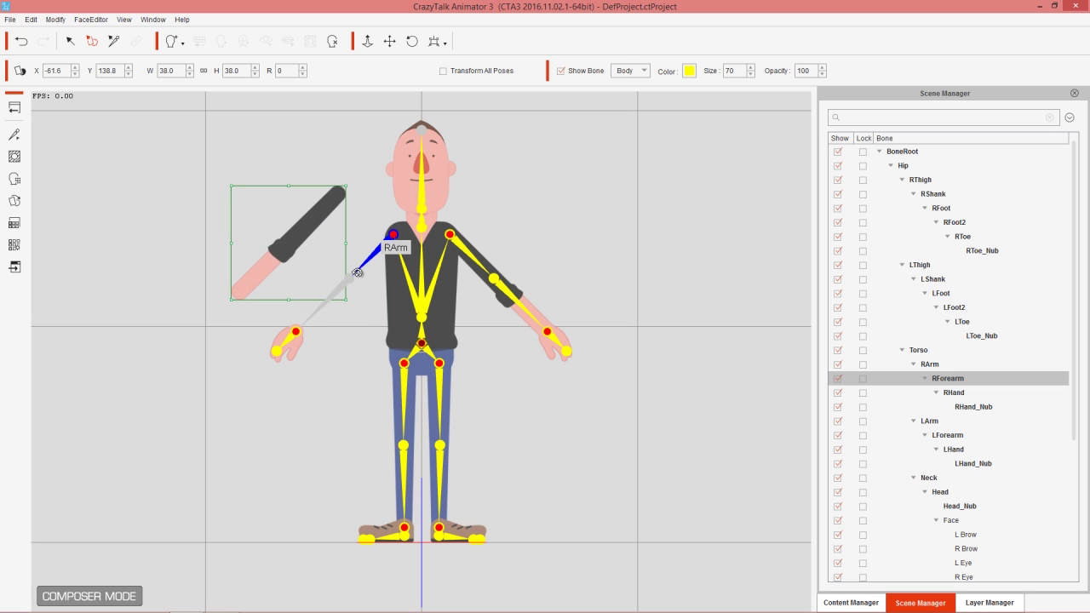
{"action": "key", "text": "ctrl+z"}
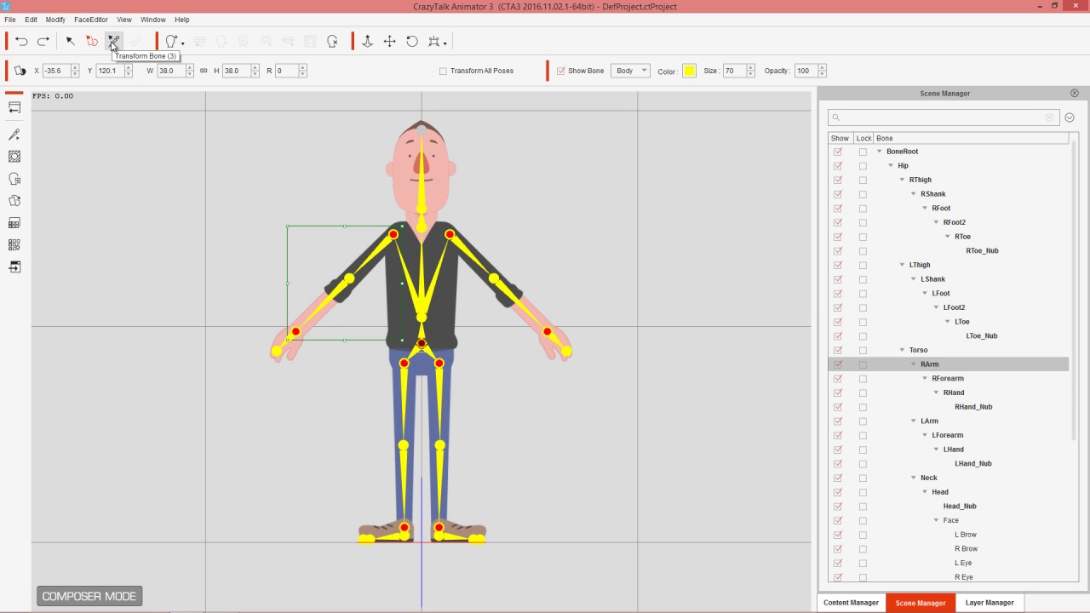
Try moving the RArm bone away from the arm image with Transform Bone and undo the move.
{"action": "left_click", "coordinate": [114, 45]}
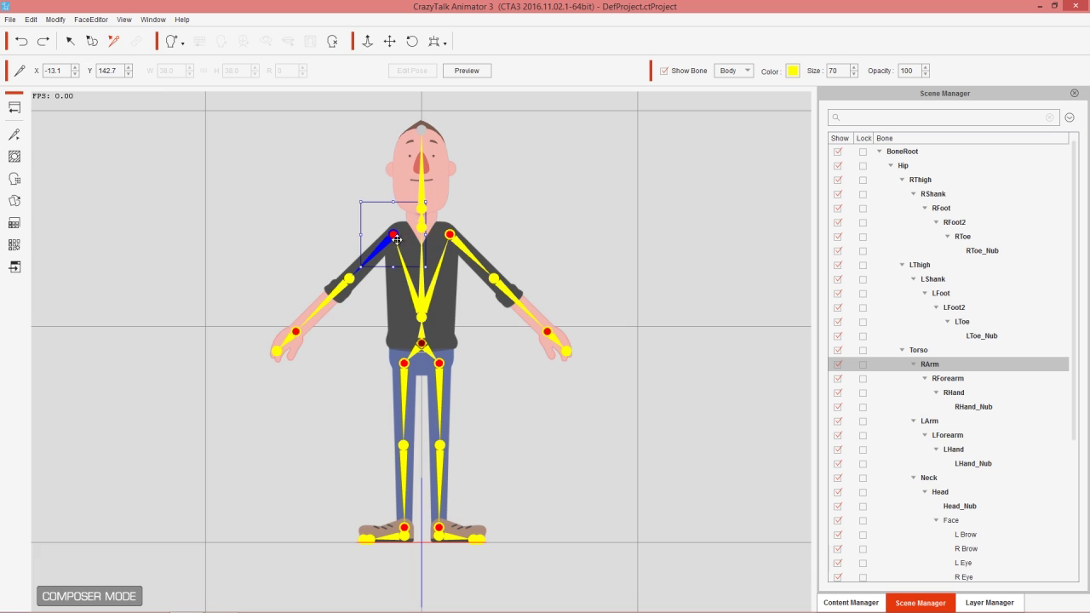
{"action": "left_click_drag", "start_coordinate": [386, 244], "coordinate": [275, 150]}
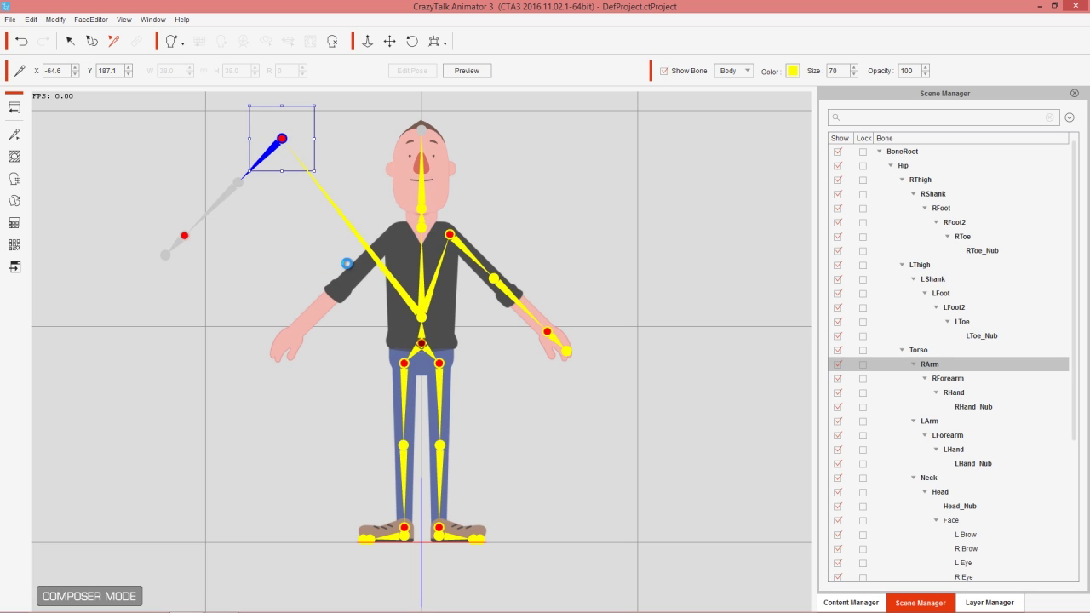
{"action": "key", "text": "ctrl+z"}
Shift the RForearm bone slightly down the arm toward the rolled sleeve, to about X -35.0, Y 120.8.
{"action": "left_click", "coordinate": [340, 289]}
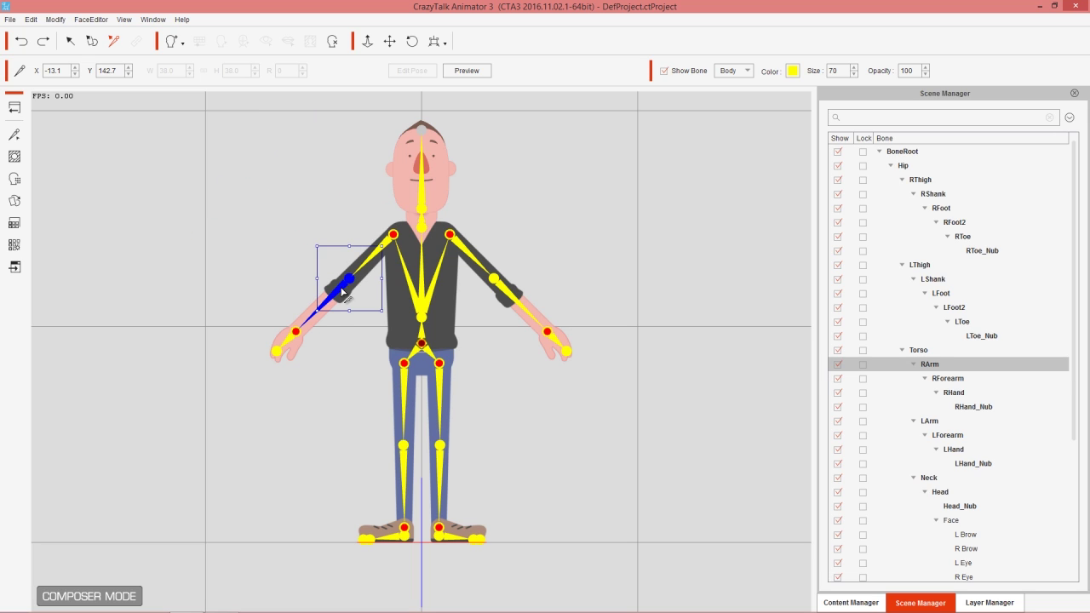
{"action": "left_click_drag", "start_coordinate": [389, 319], "coordinate": [448, 301]}
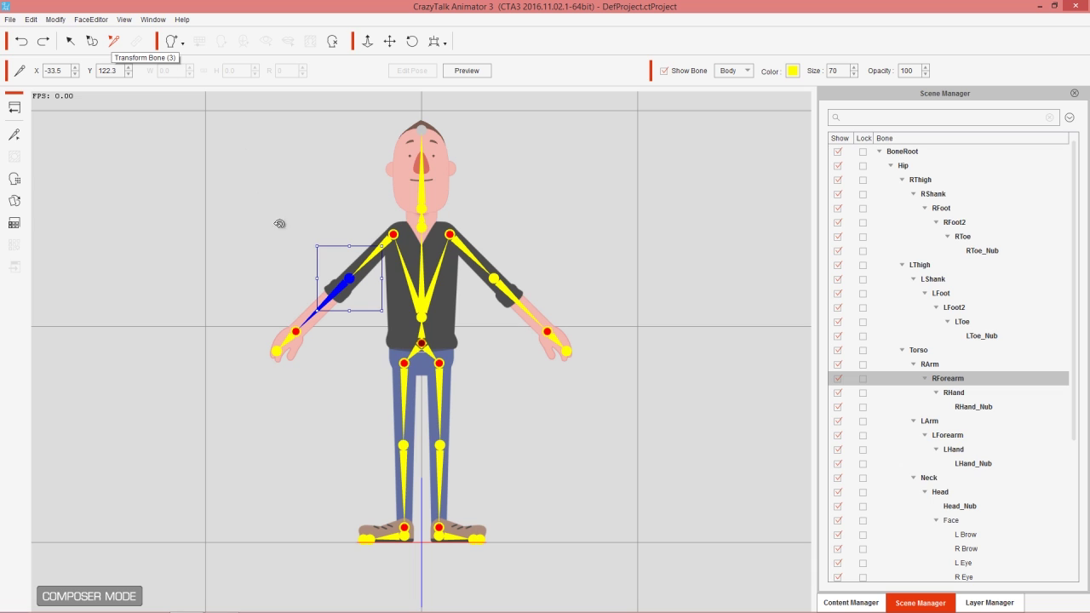
{"action": "scroll", "coordinate": [355, 438], "scroll_direction": "up", "scroll_amount": 5}
{"action": "left_click_drag", "start_coordinate": [349, 471], "coordinate": [360, 433]}
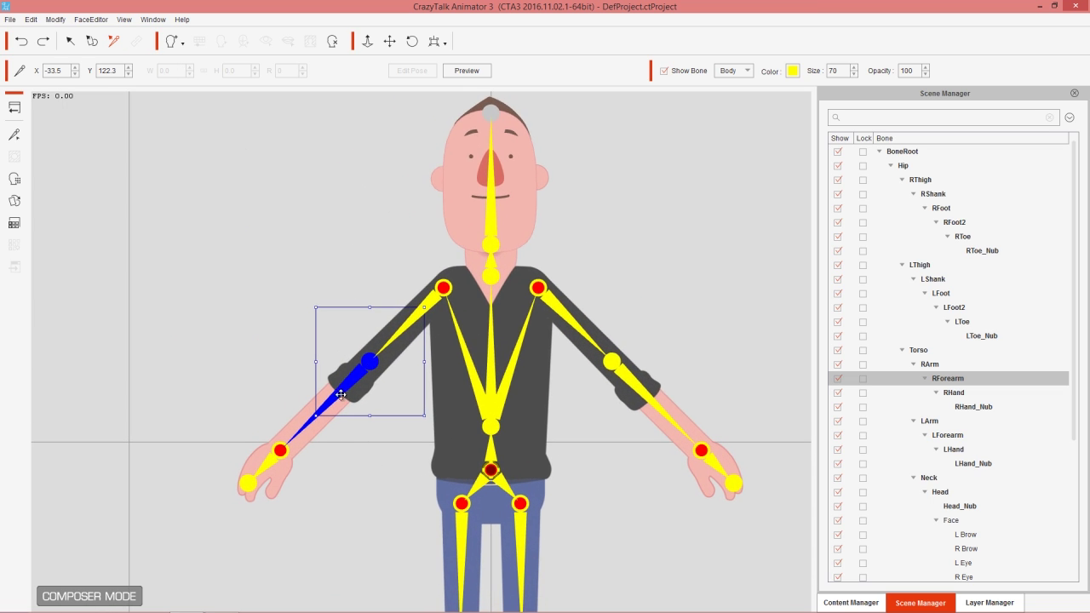
{"action": "left_click", "coordinate": [428, 318]}
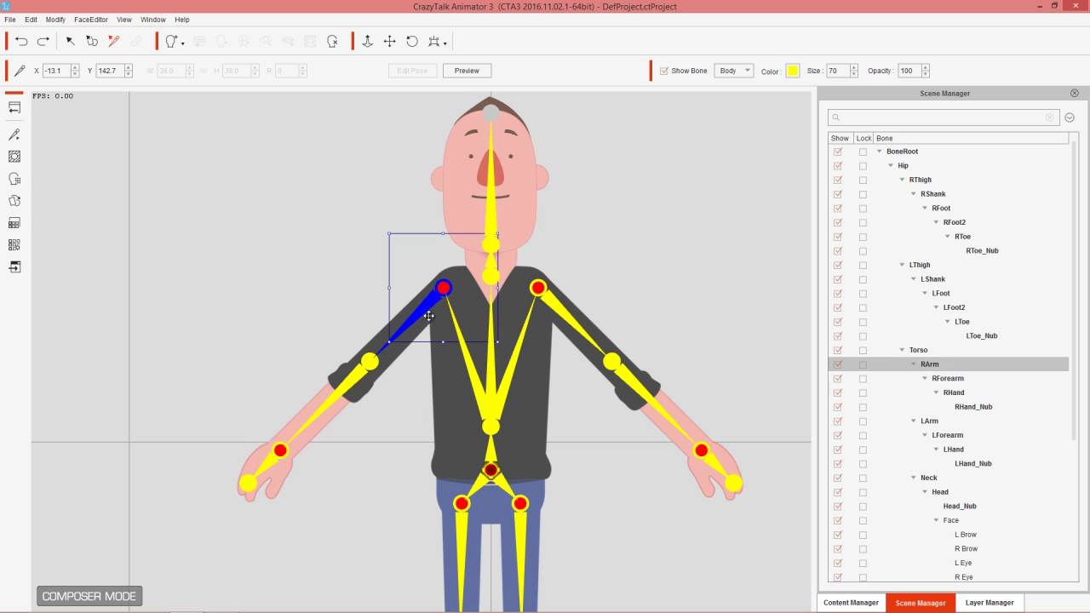
{"action": "left_click", "coordinate": [371, 370]}
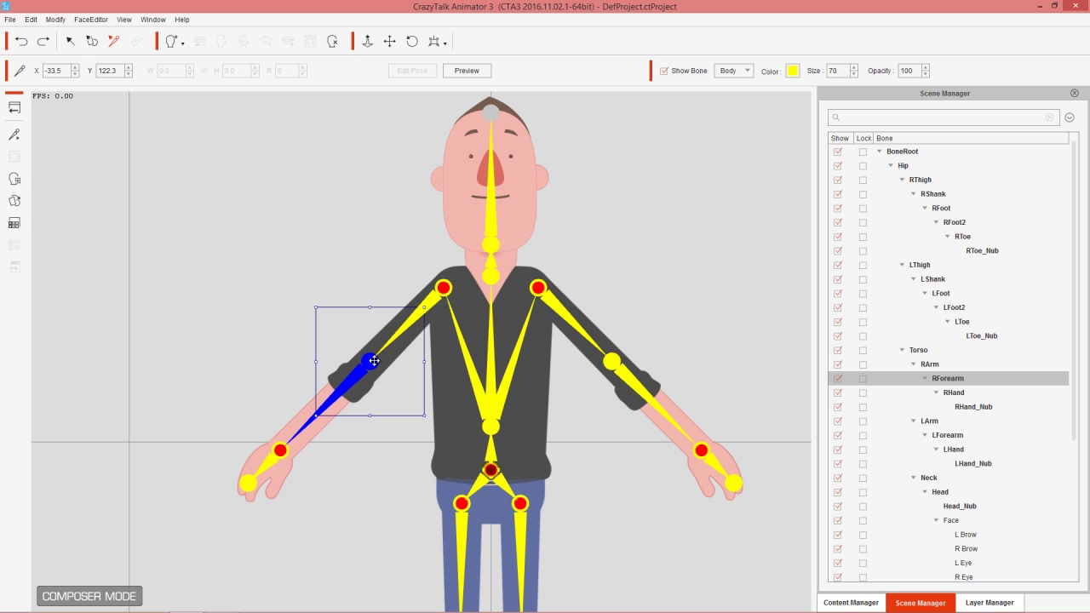
{"action": "mouse_move", "coordinate": [373, 361]}
{"action": "left_mouse_down"}
{"action": "mouse_move", "coordinate": [297, 316]}
{"action": "mouse_move", "coordinate": [345, 429]}
{"action": "mouse_move", "coordinate": [402, 443]}
{"action": "mouse_move", "coordinate": [401, 360]}
{"action": "mouse_move", "coordinate": [282, 291]}
{"action": "mouse_move", "coordinate": [285, 375]}
{"action": "mouse_move", "coordinate": [349, 421]}
{"action": "mouse_move", "coordinate": [378, 389]}
{"action": "mouse_move", "coordinate": [364, 366]}
{"action": "left_mouse_up"}
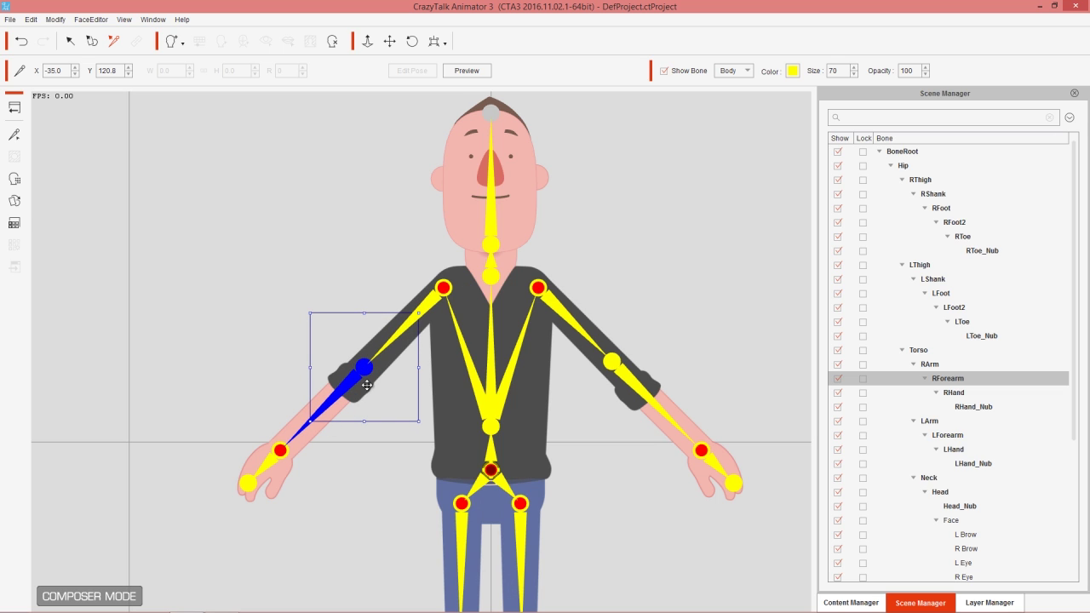
Select the RArm bone in bone transform mode and display its subdivision wireframe in the Bone Editor.
{"action": "scroll", "coordinate": [368, 302], "scroll_direction": "down", "scroll_amount": 2}
{"action": "scroll", "coordinate": [368, 305], "scroll_direction": "down", "scroll_amount": 3}
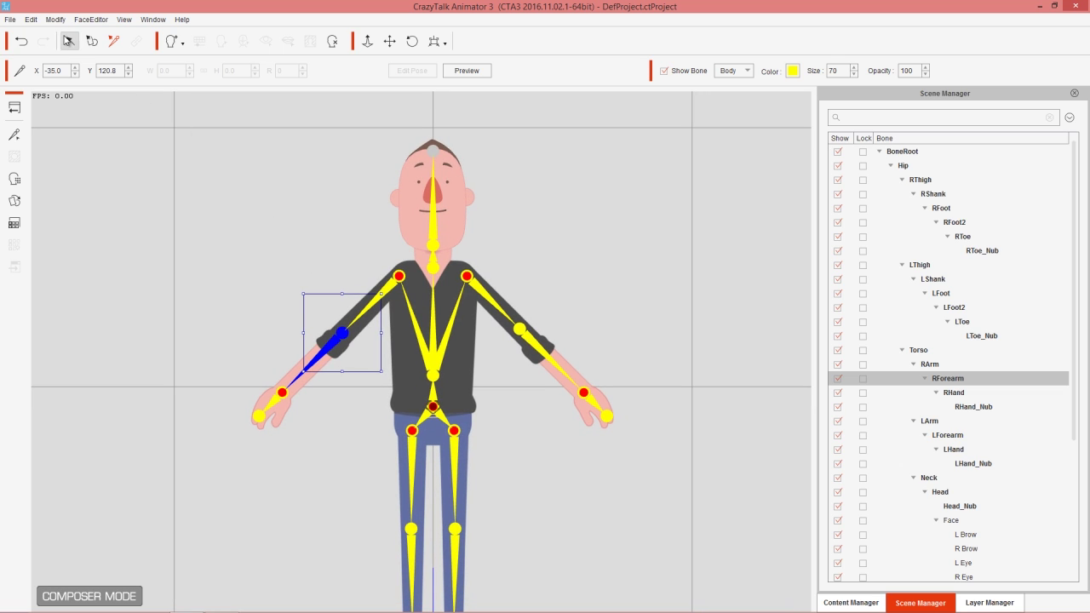
{"action": "left_click", "coordinate": [93, 43]}
{"action": "left_click", "coordinate": [112, 45]}
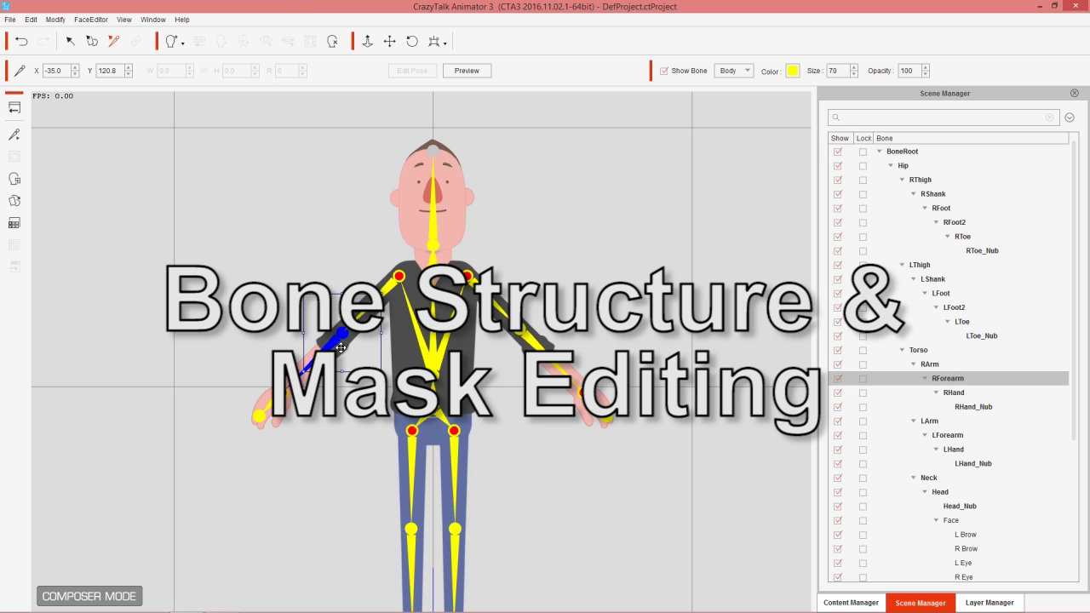
{"action": "left_click", "coordinate": [390, 276]}
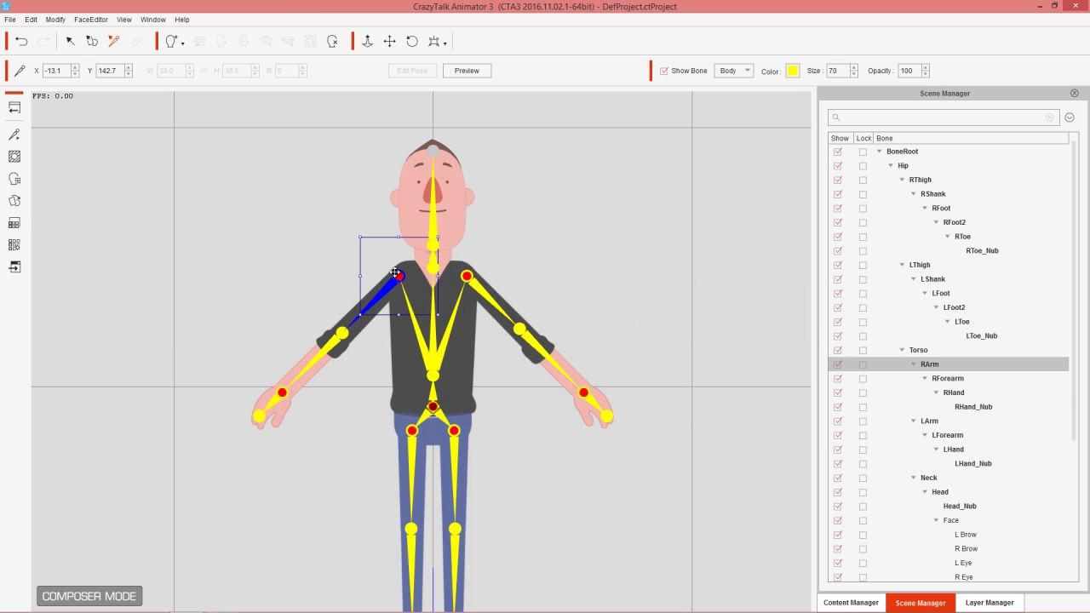
{"action": "left_click", "coordinate": [13, 135]}
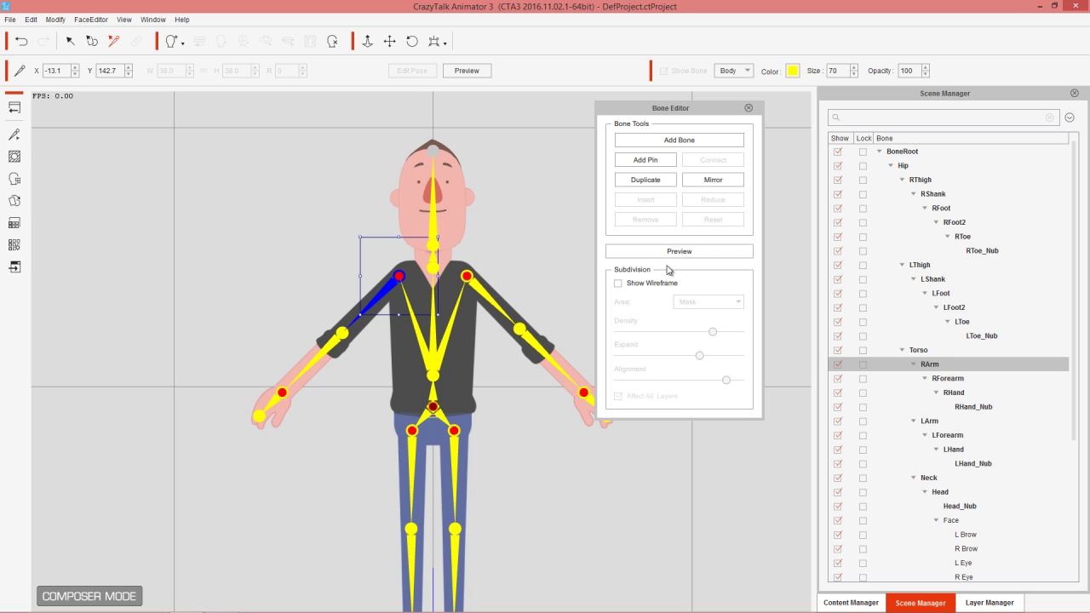
{"action": "left_click", "coordinate": [636, 286]}
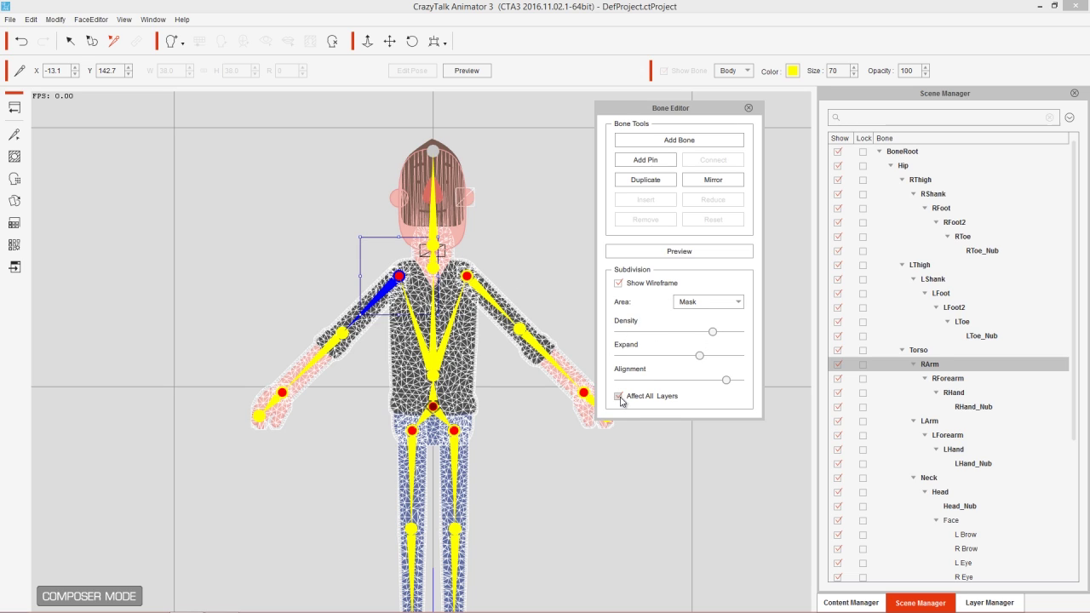
Try a much lower wireframe density with Affect All Layers on, restore the original density and close the Bone Editor.
{"action": "left_click_drag", "start_coordinate": [713, 333], "coordinate": [628, 339]}
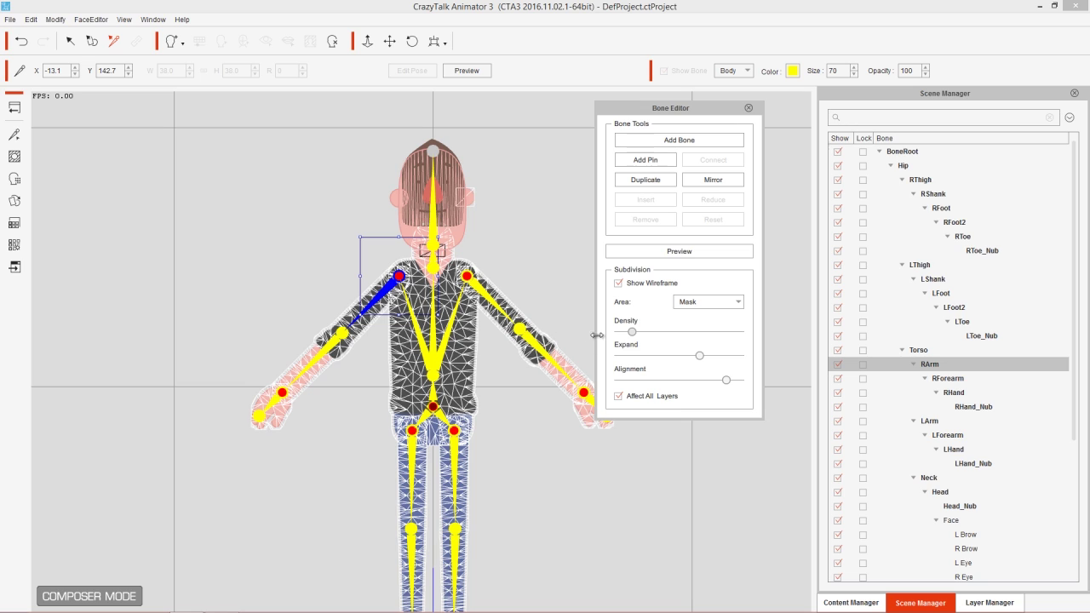
{"action": "left_click_drag", "start_coordinate": [631, 332], "coordinate": [712, 332]}
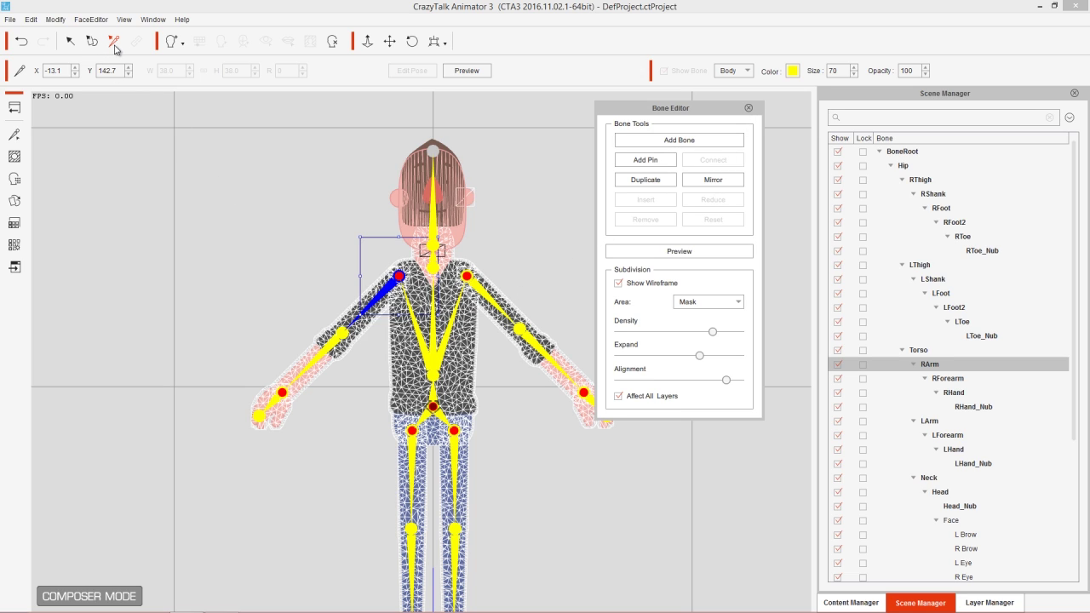
{"action": "left_click", "coordinate": [748, 110]}
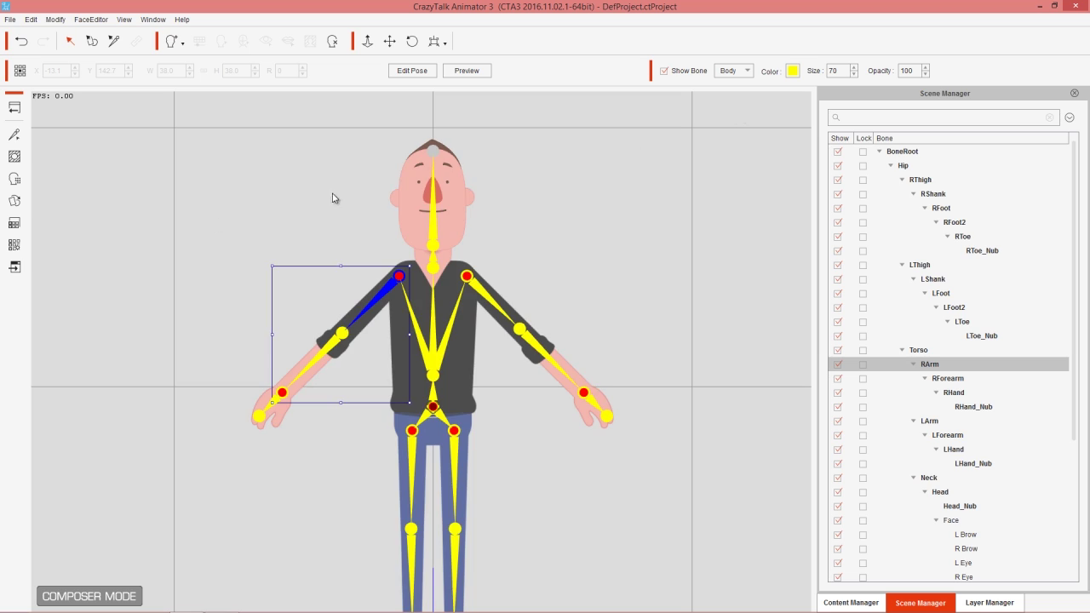
Try masking out the bare forearm of the RArm sprite with a size 50 brush in the Mask Editor, and undo the change.
{"action": "left_click", "coordinate": [14, 157]}
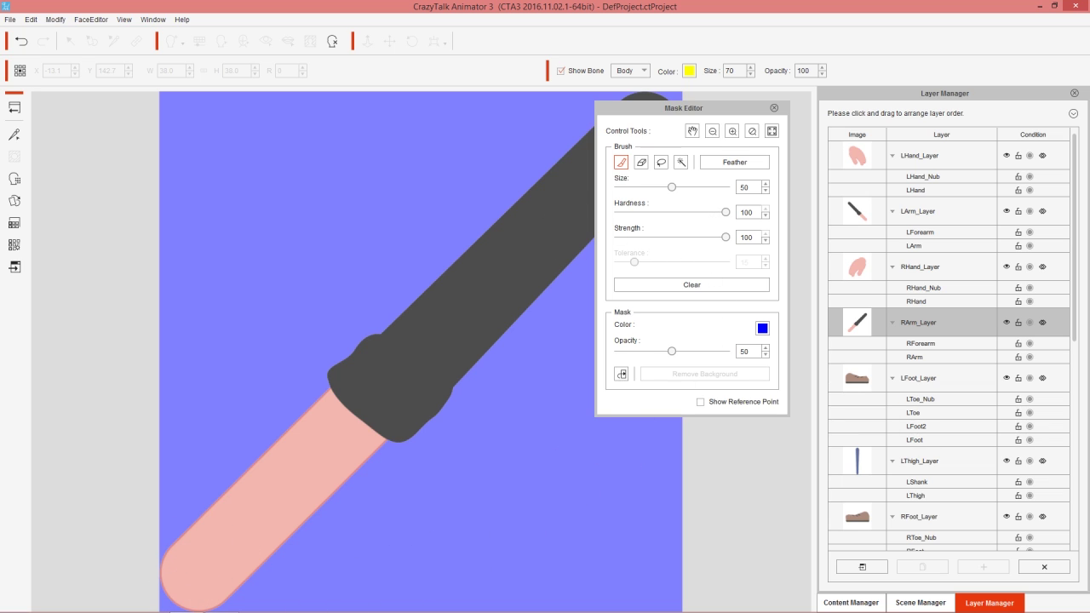
{"action": "mouse_move", "coordinate": [298, 398]}
{"action": "left_mouse_down"}
{"action": "mouse_move", "coordinate": [388, 479]}
{"action": "mouse_move", "coordinate": [261, 422]}
{"action": "mouse_move", "coordinate": [334, 526]}
{"action": "mouse_move", "coordinate": [212, 459]}
{"action": "mouse_move", "coordinate": [297, 589]}
{"action": "mouse_move", "coordinate": [170, 525]}
{"action": "mouse_move", "coordinate": [224, 605]}
{"action": "mouse_move", "coordinate": [191, 529]}
{"action": "left_mouse_up"}
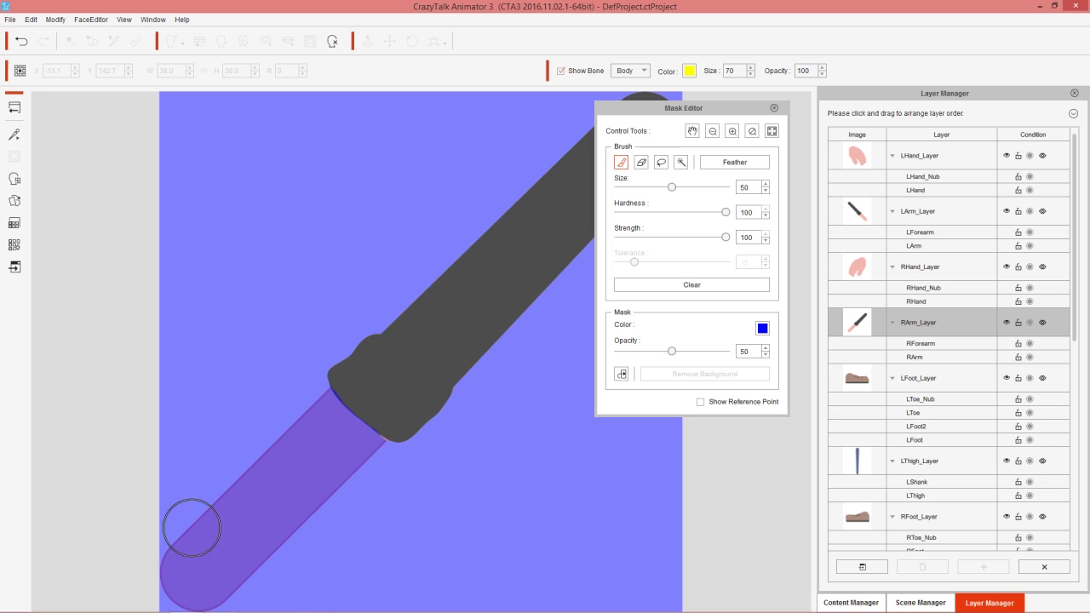
{"action": "left_click", "coordinate": [775, 105]}
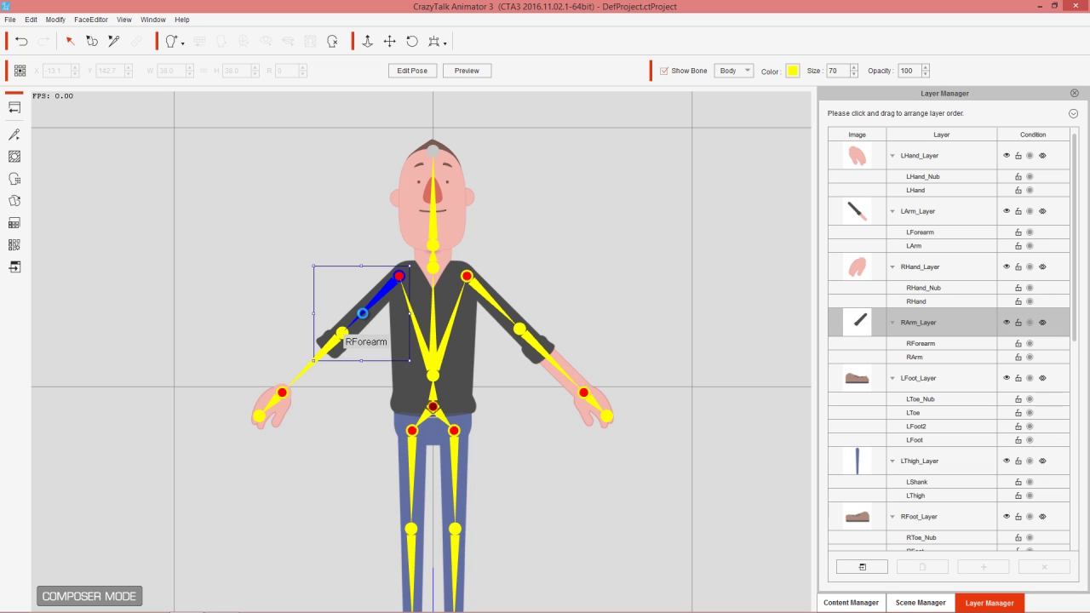
{"action": "key", "text": "ctrl+z"}
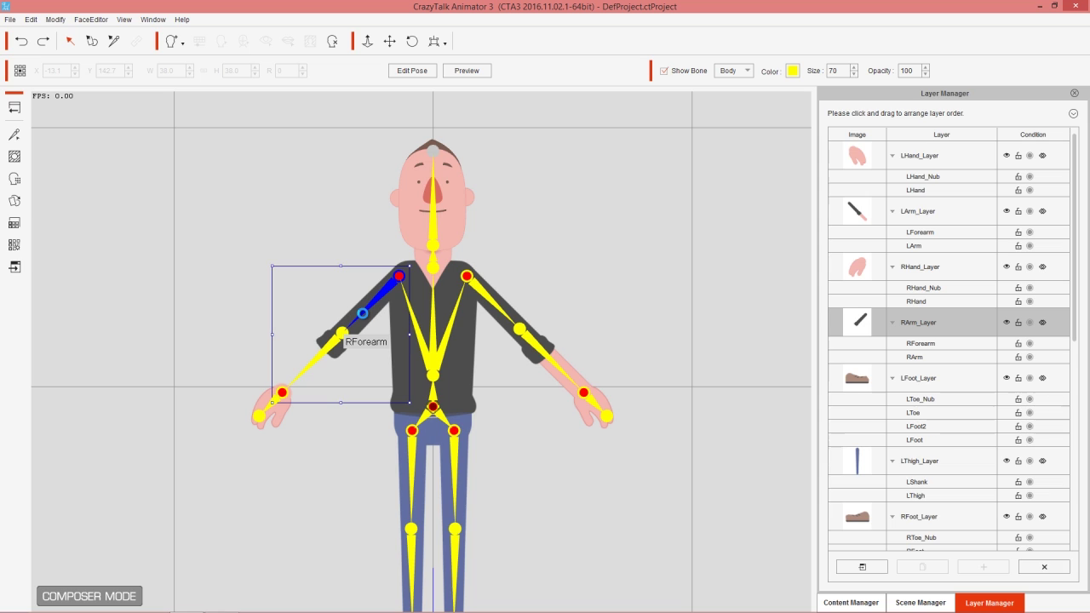
{"action": "key", "text": "ctrl+z"}
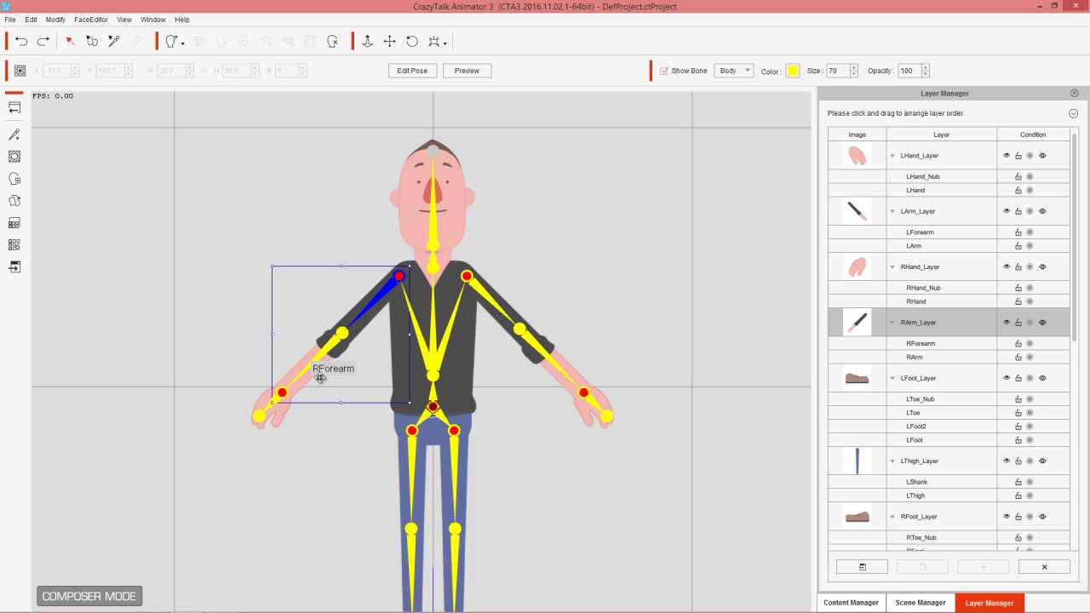
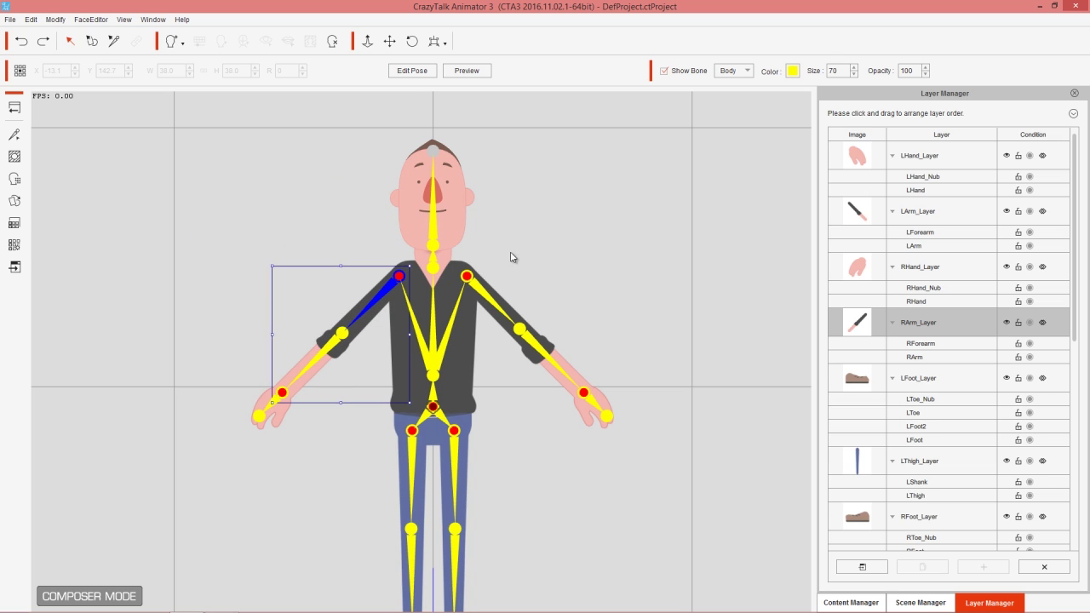
In Edit Pose, swing the RArm bone up to 71 degrees and lower it beside the torso to a rotation of 330.
{"action": "scroll", "coordinate": [560, 284], "scroll_direction": "down", "scroll_amount": 5}
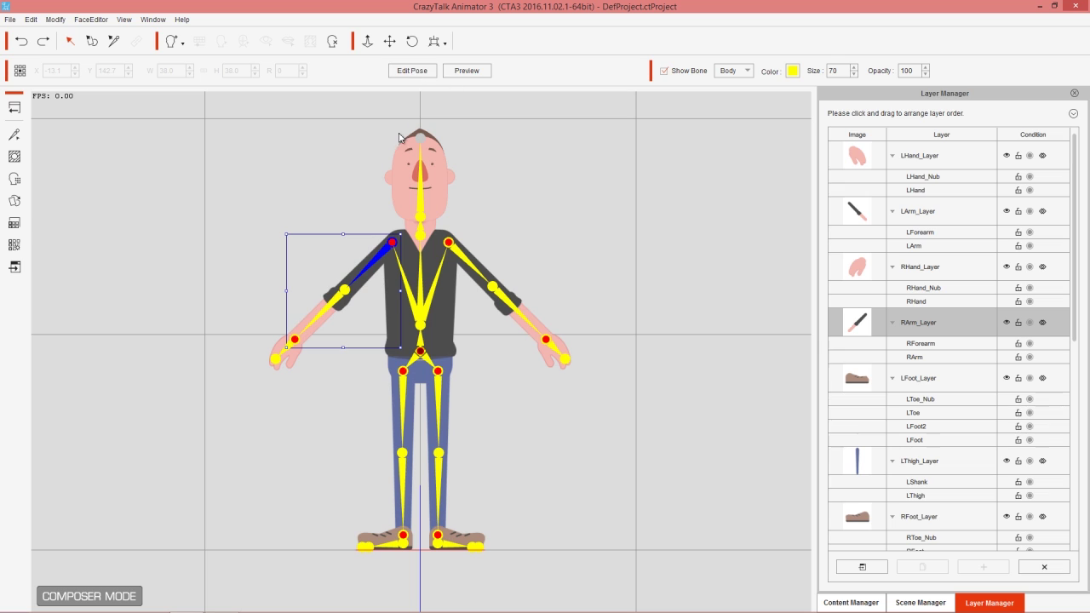
{"action": "left_click", "coordinate": [417, 71]}
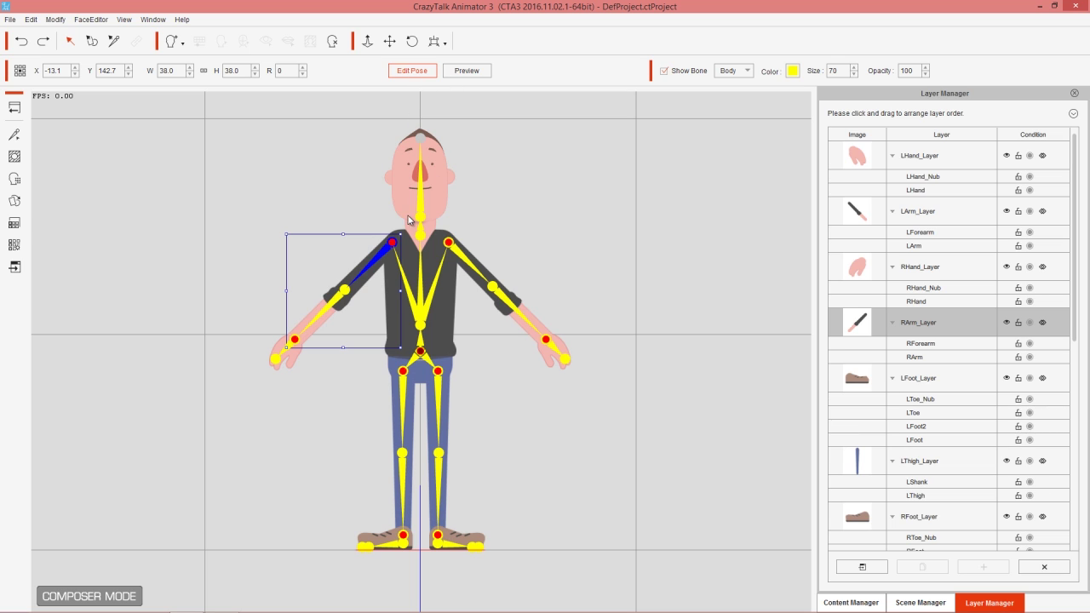
{"action": "left_click_drag", "start_coordinate": [404, 234], "coordinate": [429, 268]}
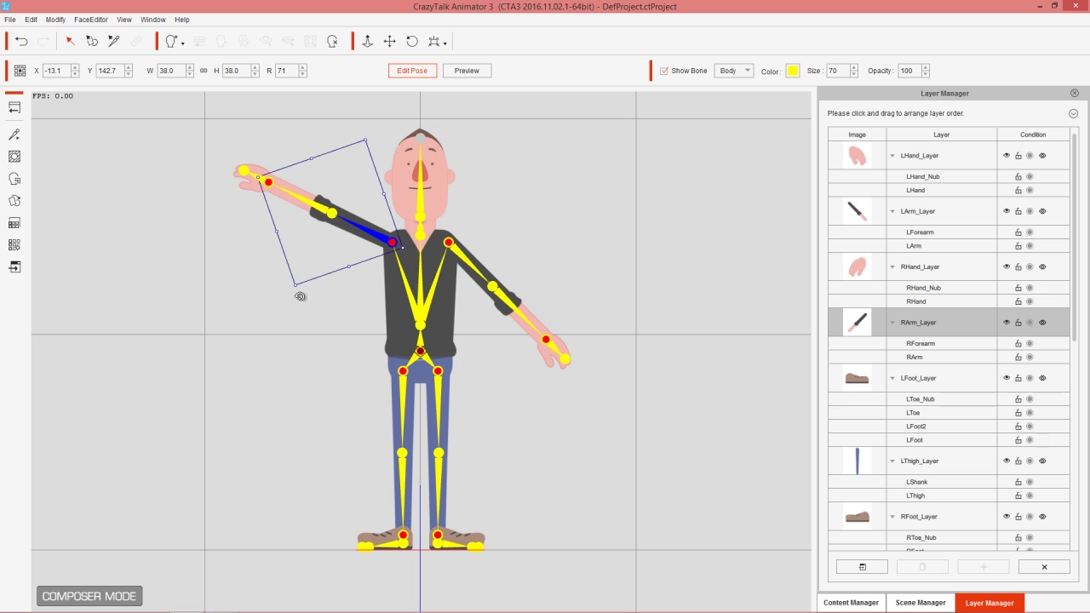
{"action": "left_click_drag", "start_coordinate": [300, 297], "coordinate": [453, 314]}
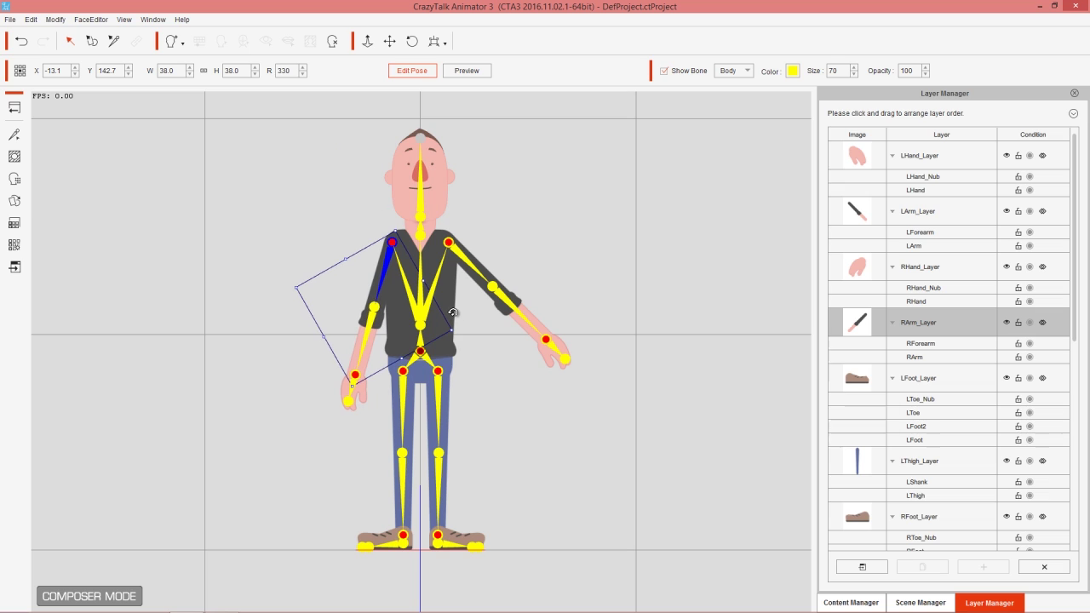
Rotate the LArm bone down beside the torso to 30 degrees and return to Stage Mode.
{"action": "left_click", "coordinate": [464, 257]}
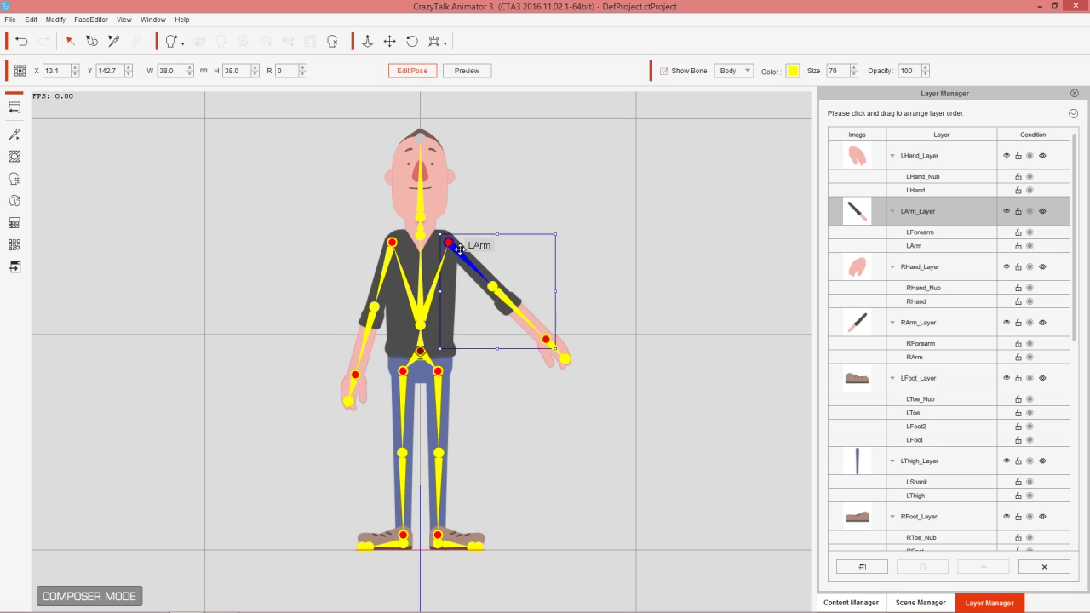
{"action": "left_click_drag", "start_coordinate": [569, 333], "coordinate": [511, 383]}
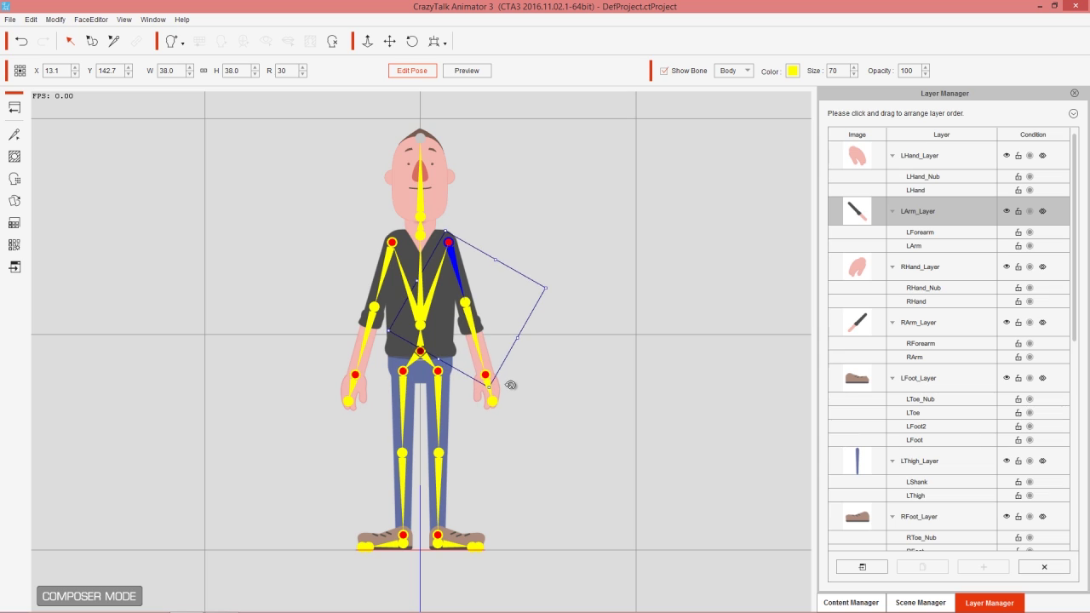
{"action": "left_click", "coordinate": [12, 107]}
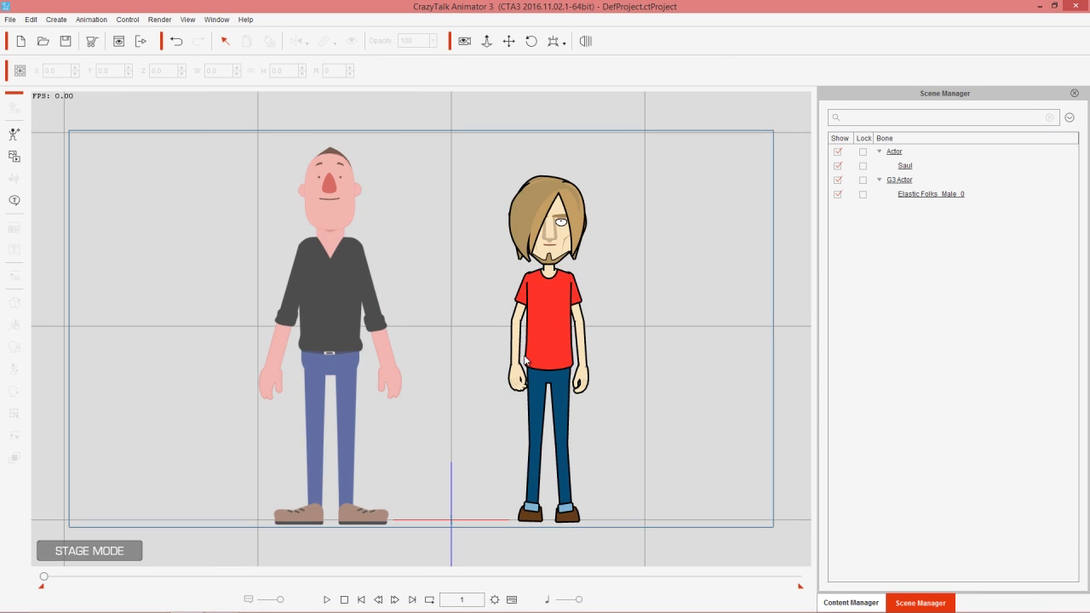
Select the Elastic Folks_Male_0 actor on the stage and open it in Composer Mode.
{"action": "left_click", "coordinate": [362, 307]}
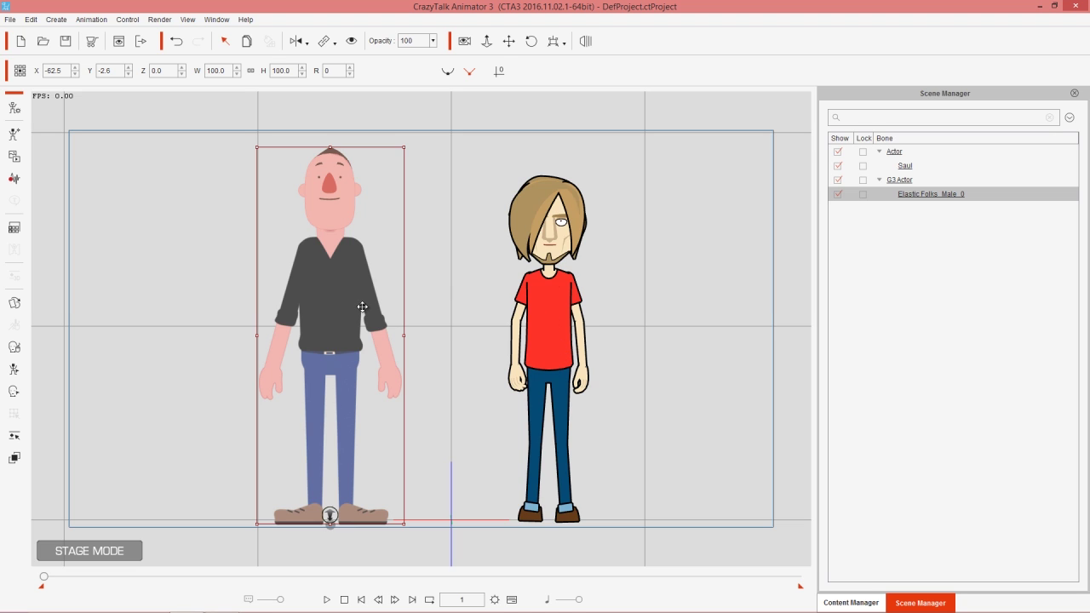
{"action": "double_click", "coordinate": [382, 250]}
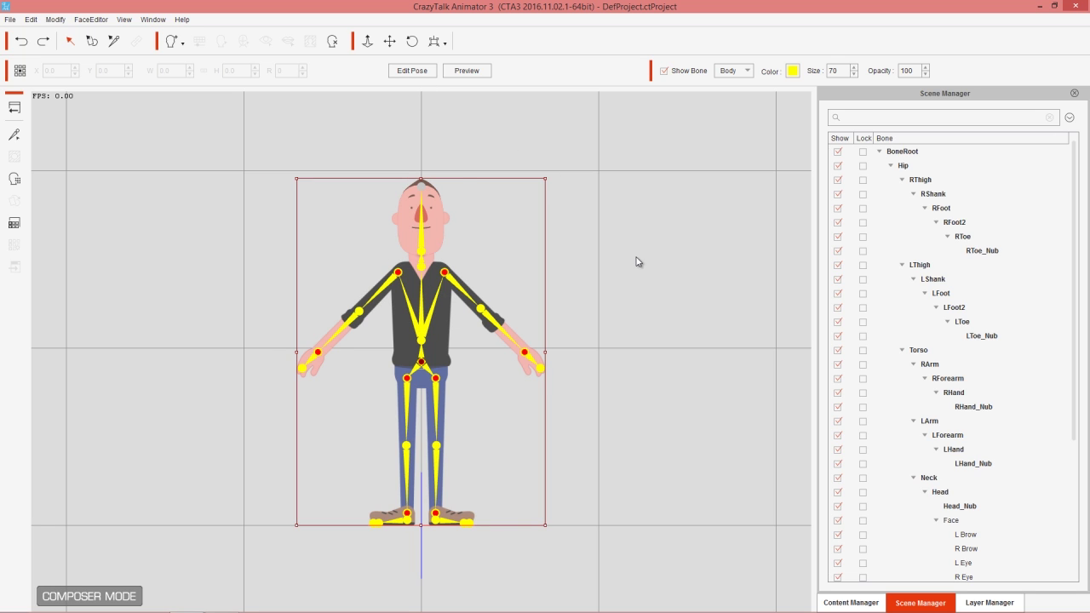
{"action": "scroll", "coordinate": [599, 314], "scroll_direction": "up", "scroll_amount": 3}
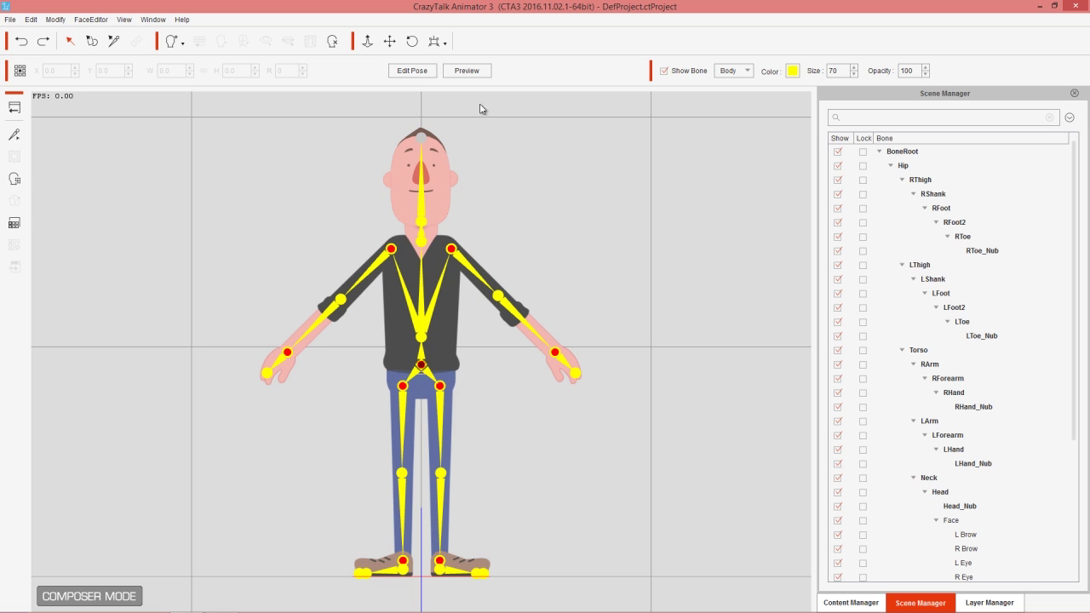
Start the bone preview and test the arm's bending by pulling the LHand bone up to about shoulder height.
{"action": "left_click", "coordinate": [468, 72]}
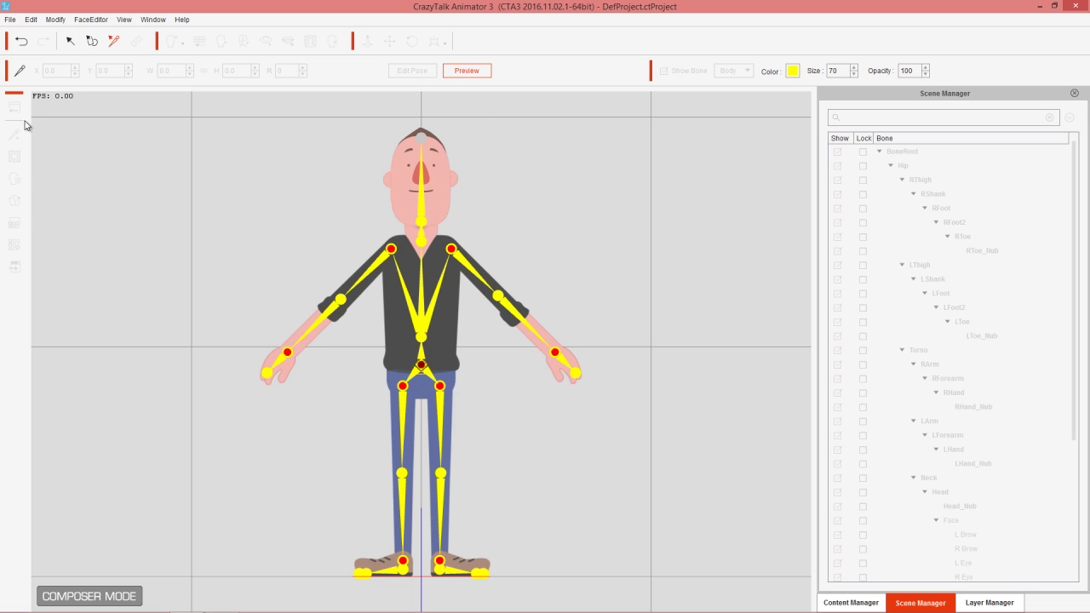
{"action": "left_click", "coordinate": [566, 362]}
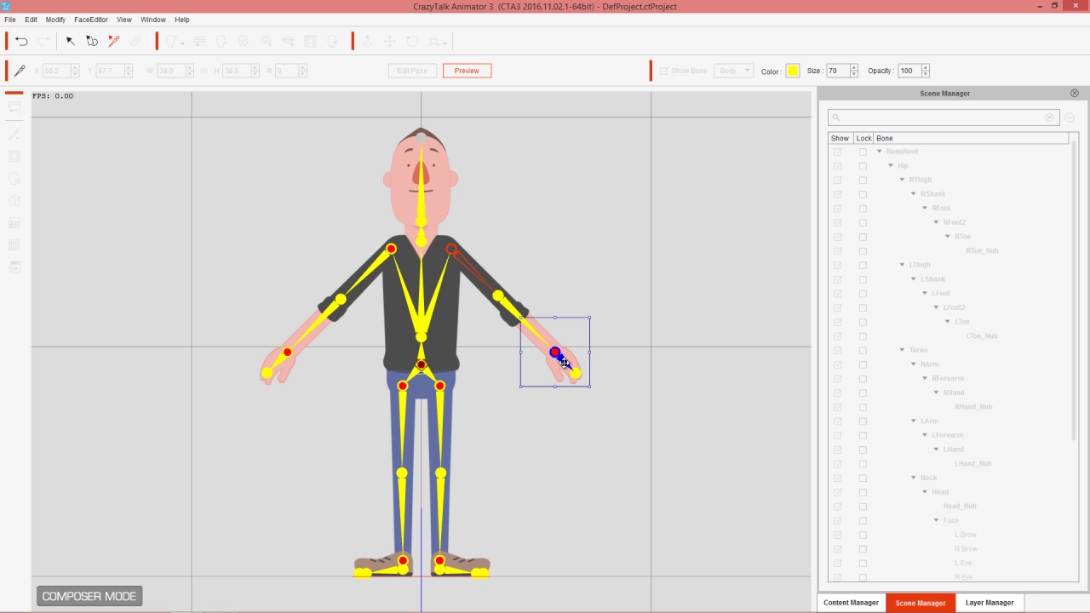
{"action": "left_click_drag", "start_coordinate": [563, 363], "coordinate": [550, 284]}
Test the left leg in the preview by raising the LThigh bone and bending the LShank bone back, and exit the preview.
{"action": "left_click", "coordinate": [442, 416]}
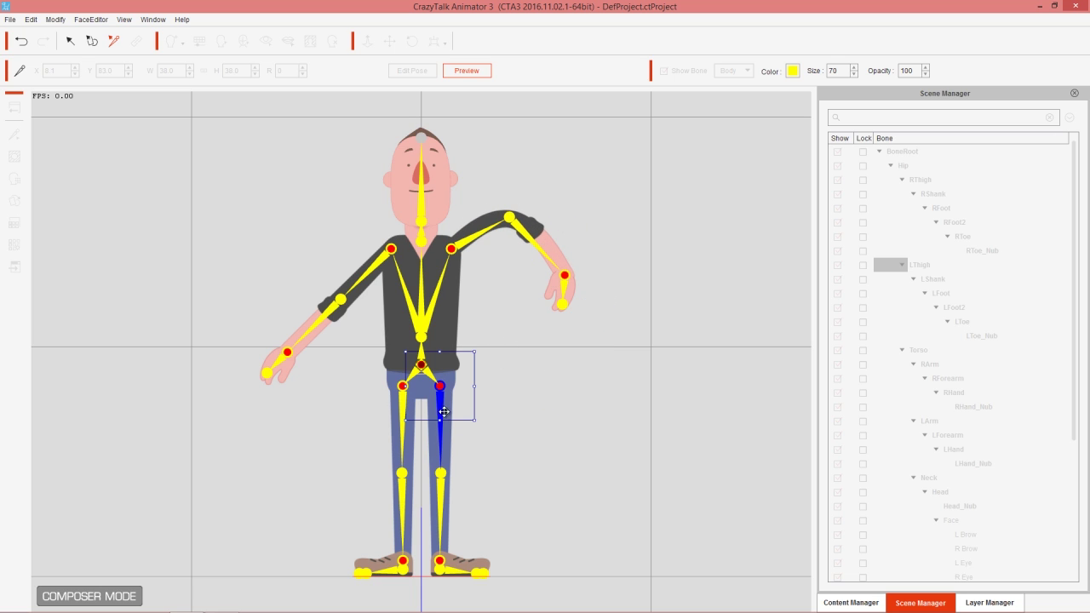
{"action": "left_click_drag", "start_coordinate": [487, 416], "coordinate": [516, 350]}
{"action": "mouse_move", "coordinate": [444, 390]}
{"action": "left_mouse_down"}
{"action": "mouse_move", "coordinate": [456, 394]}
{"action": "mouse_move", "coordinate": [449, 382]}
{"action": "left_mouse_up"}
{"action": "left_click", "coordinate": [535, 436]}
{"action": "left_click_drag", "start_coordinate": [585, 403], "coordinate": [532, 460]}
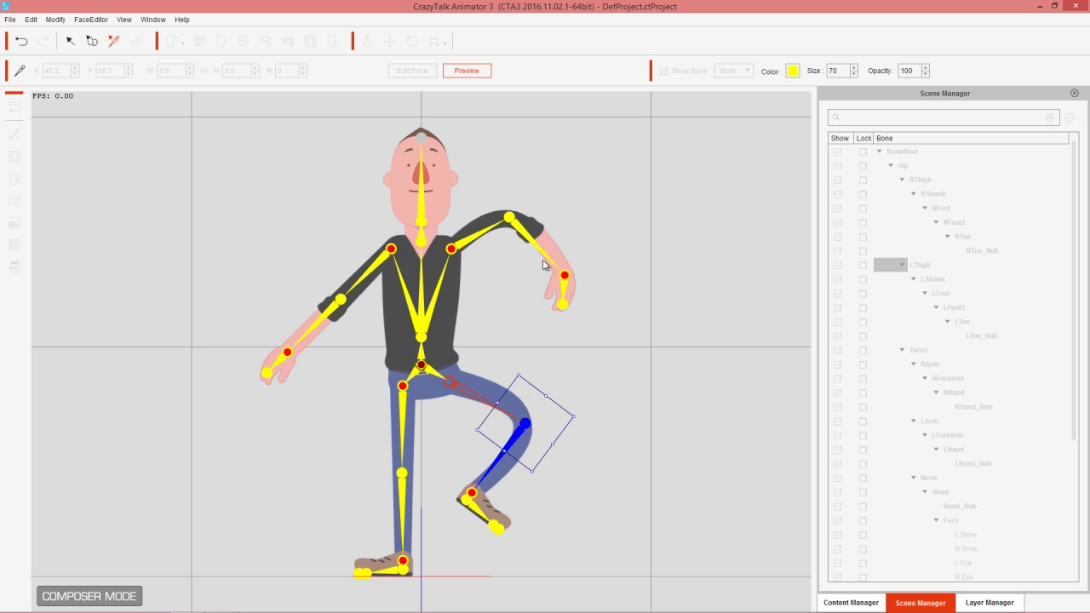
{"action": "left_click", "coordinate": [471, 72]}
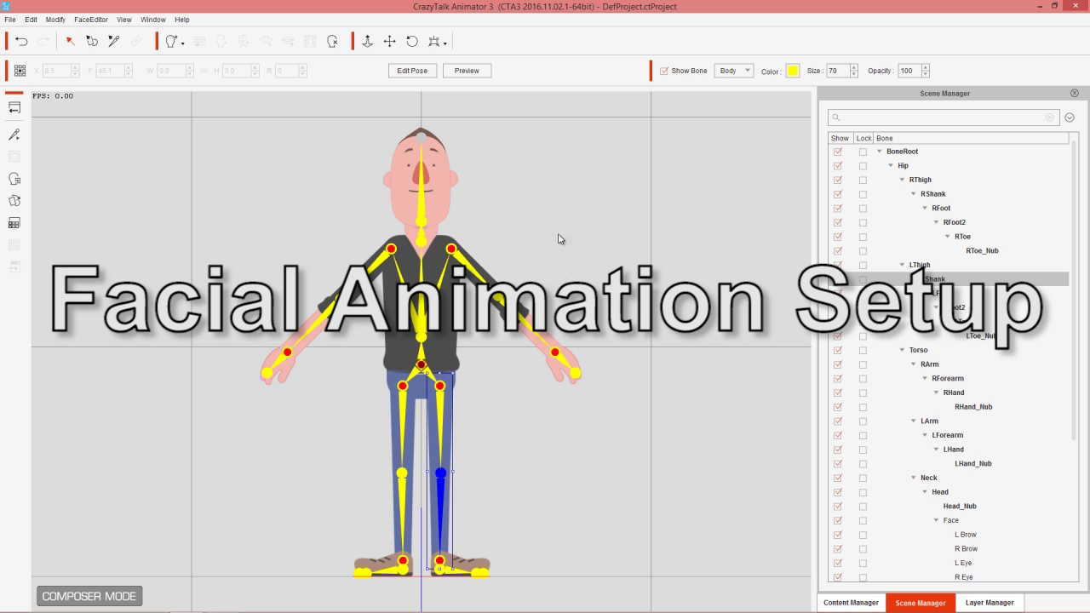
Select the character's Face, open Facial Animation Setup and choose the Mouth as the face part.
{"action": "left_click", "coordinate": [440, 208]}
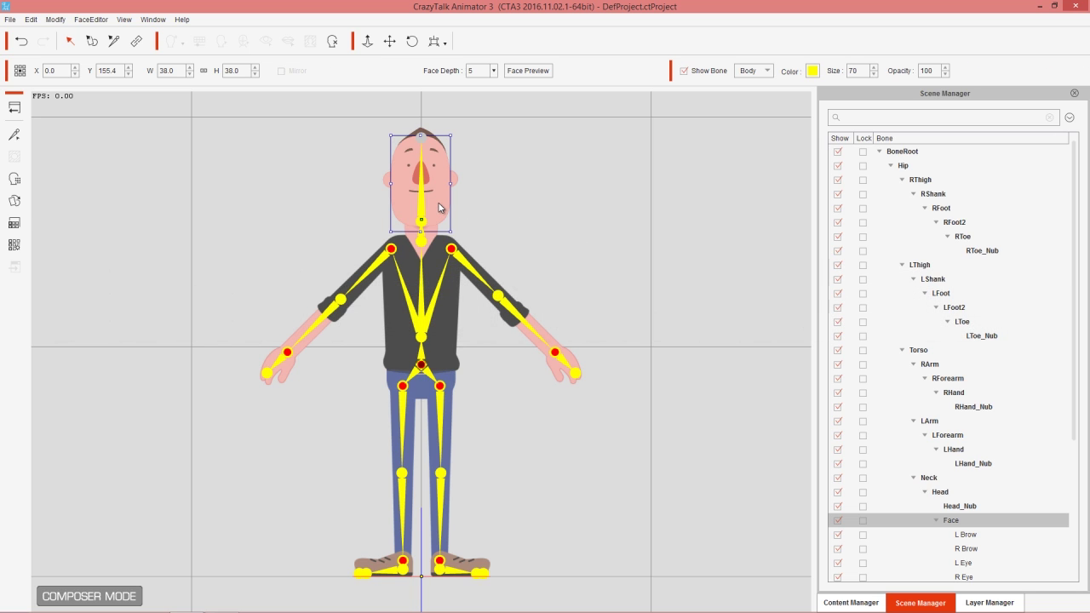
{"action": "left_click", "coordinate": [15, 180]}
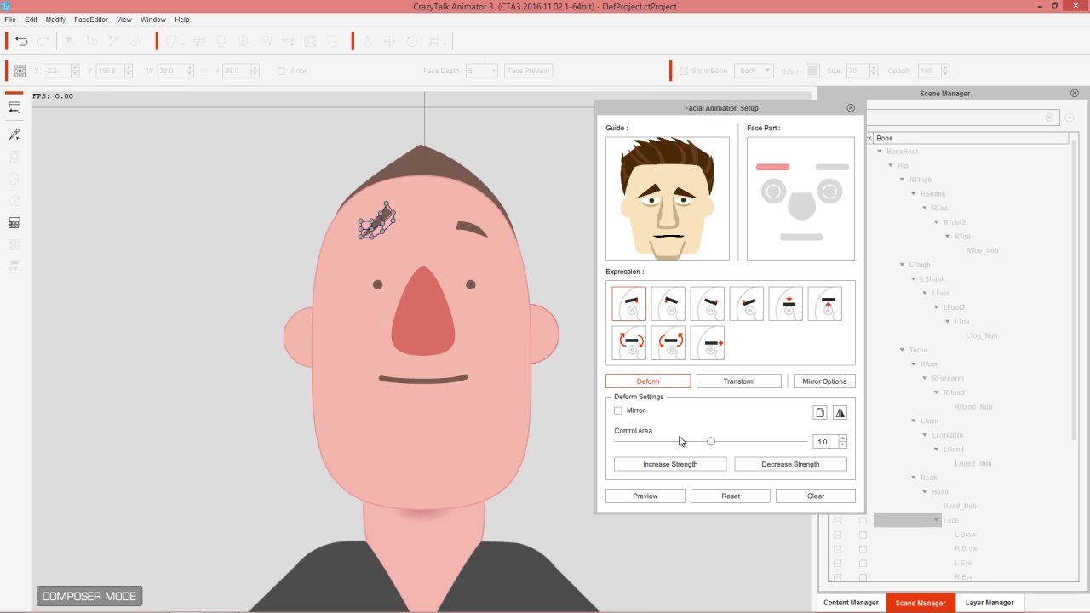
{"action": "left_click", "coordinate": [812, 245]}
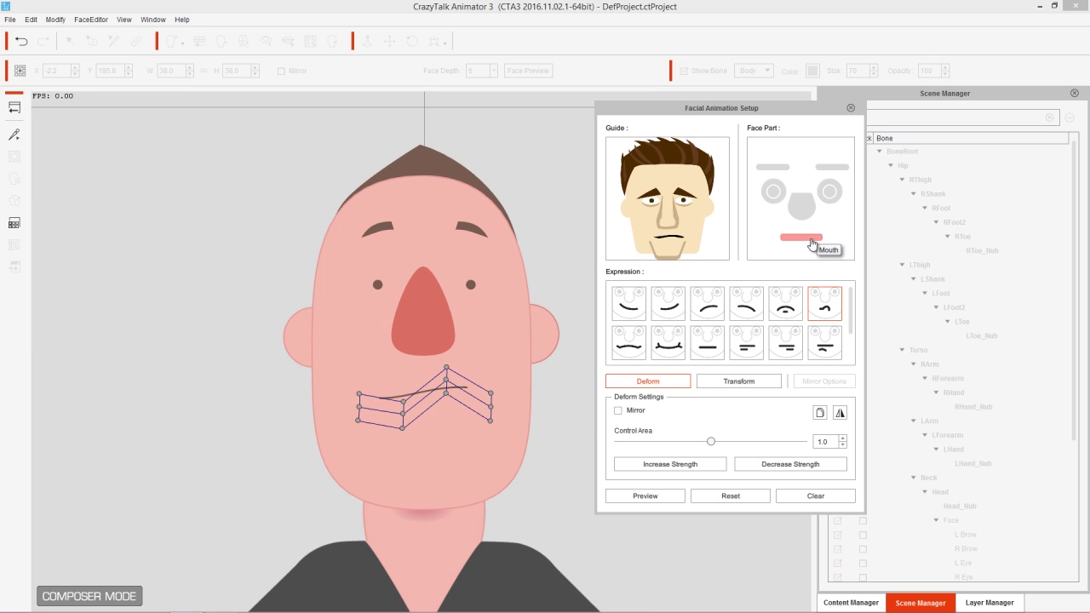
Exaggerate the first one-sided smile expression by pulling its raised mouth corner up and outward, and select the two-sided smile expression.
{"action": "left_click", "coordinate": [627, 310]}
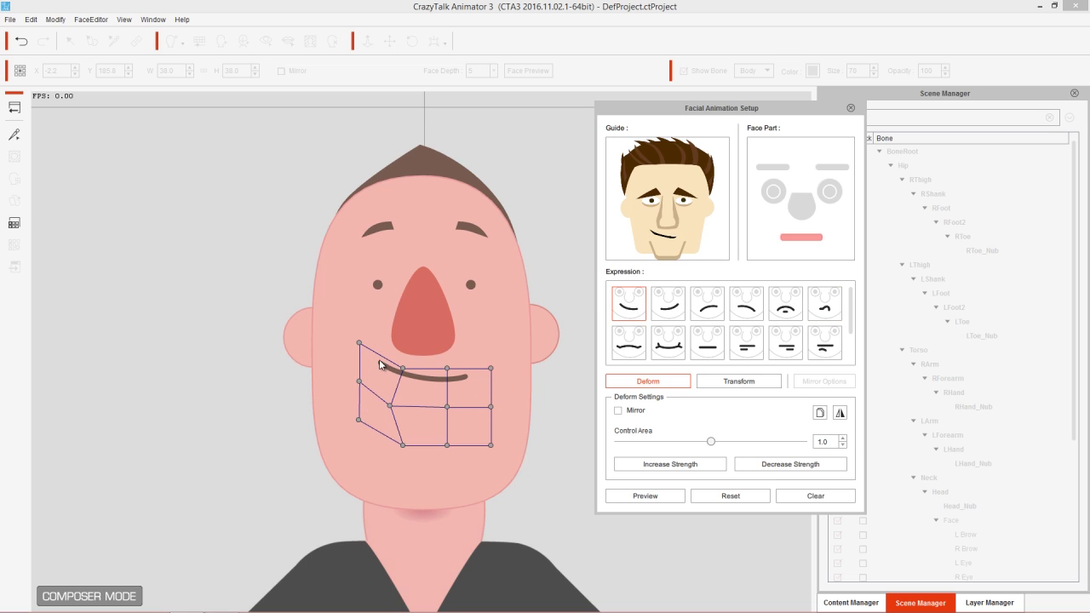
{"action": "left_click_drag", "start_coordinate": [361, 345], "coordinate": [331, 297]}
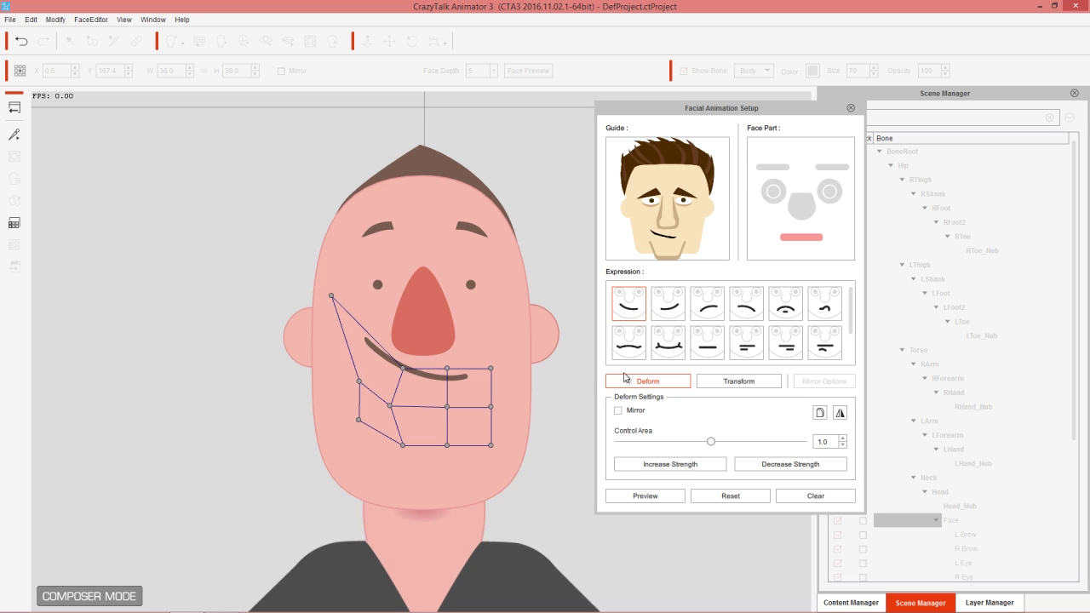
{"action": "left_click", "coordinate": [670, 346]}
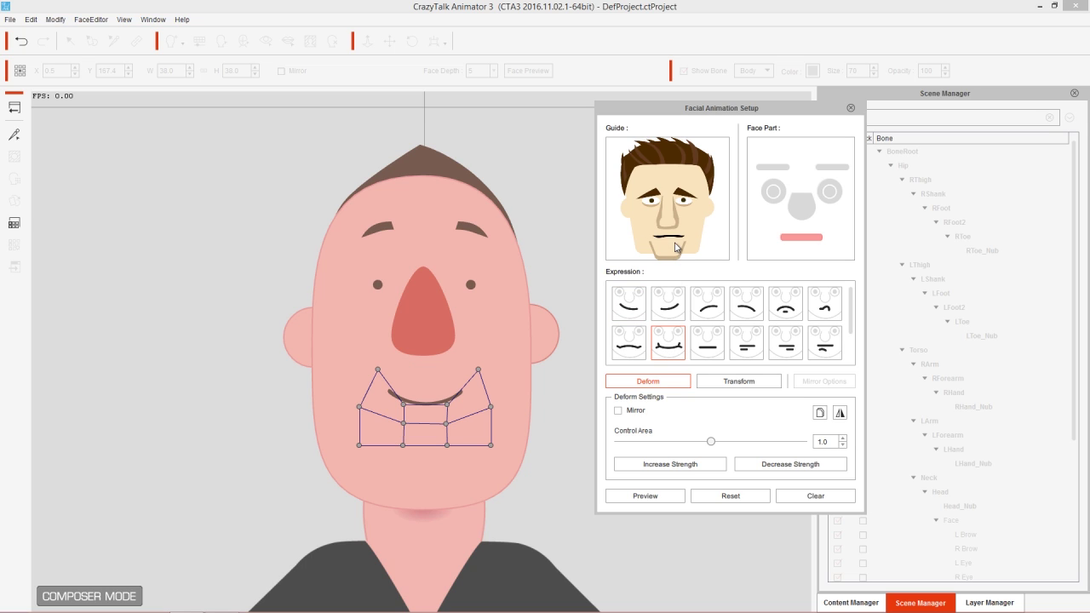
Raise the inner mouth control points of the two-sided smile to flatten its curve, and close Facial Animation Setup.
{"action": "mouse_move", "coordinate": [449, 406]}
{"action": "left_mouse_down"}
{"action": "mouse_move", "coordinate": [449, 390]}
{"action": "mouse_move", "coordinate": [404, 399]}
{"action": "mouse_move", "coordinate": [406, 390]}
{"action": "mouse_move", "coordinate": [405, 416]}
{"action": "mouse_move", "coordinate": [406, 397]}
{"action": "mouse_move", "coordinate": [444, 392]}
{"action": "left_mouse_up"}
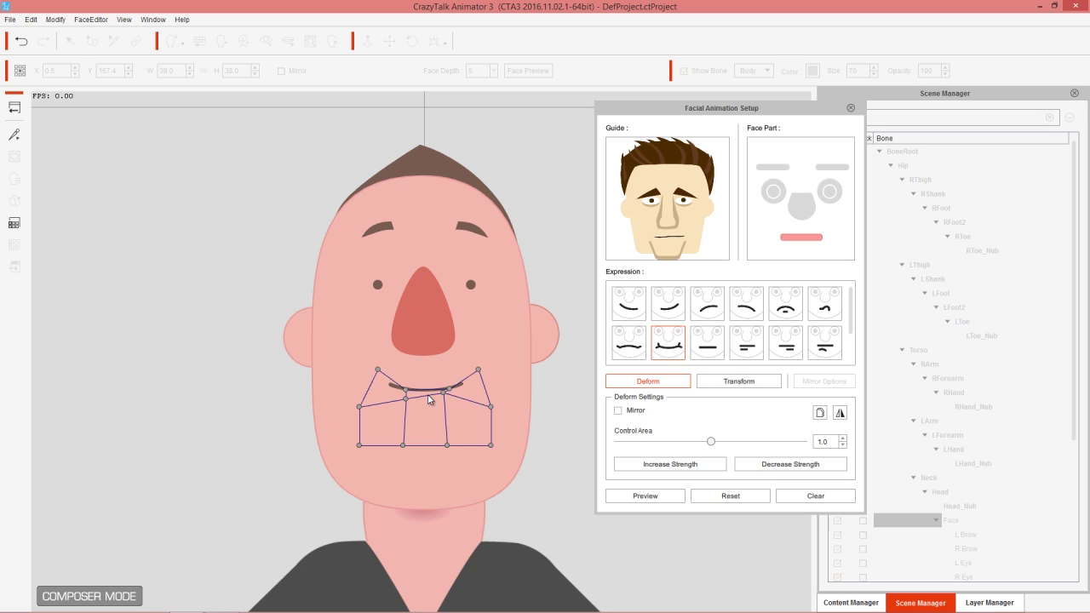
{"action": "left_click", "coordinate": [850, 109]}
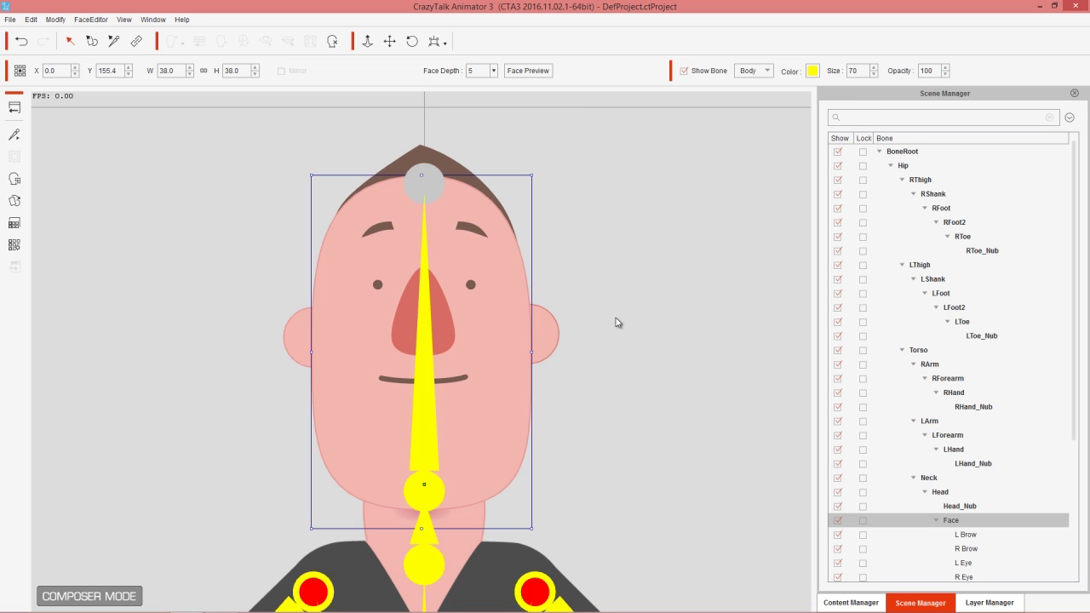
{"action": "scroll", "coordinate": [636, 446], "scroll_direction": "down", "scroll_amount": 5}
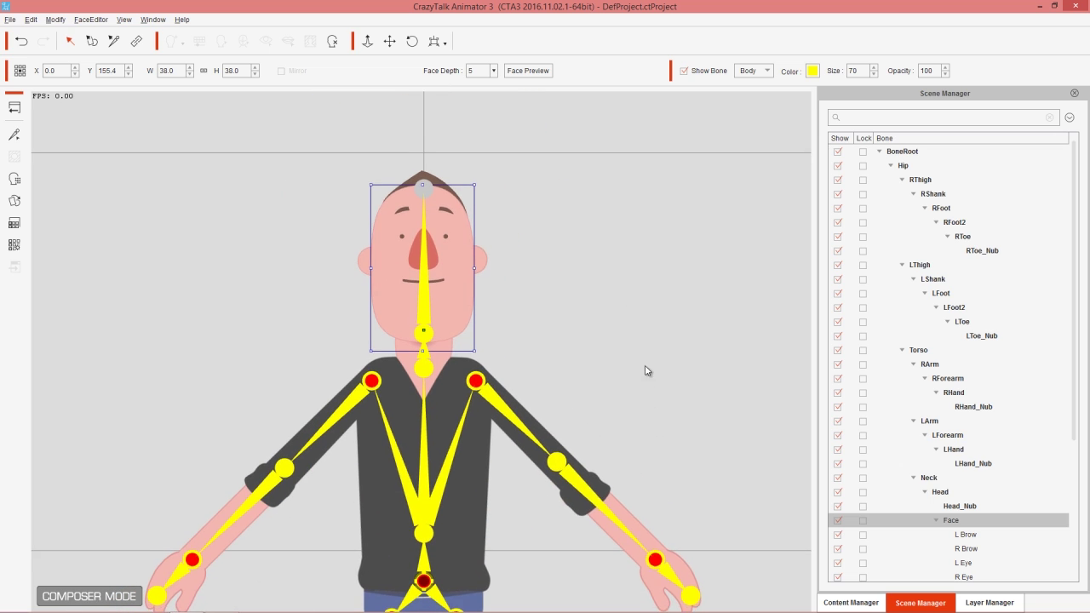
{"action": "scroll", "coordinate": [646, 381], "scroll_direction": "down", "scroll_amount": 2}
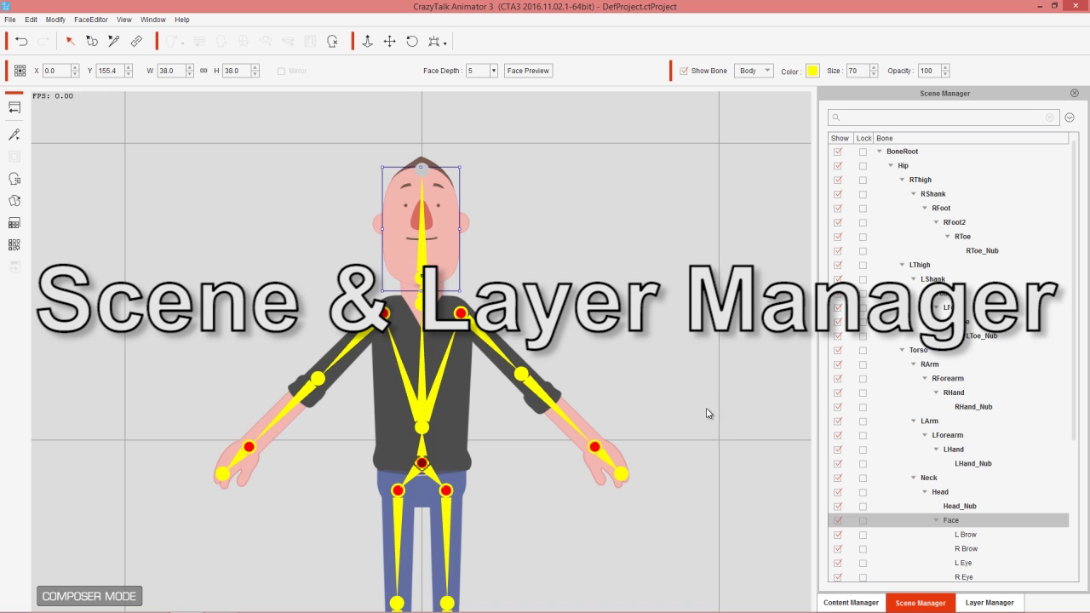
{"action": "scroll", "coordinate": [722, 457], "scroll_direction": "down", "scroll_amount": 2}
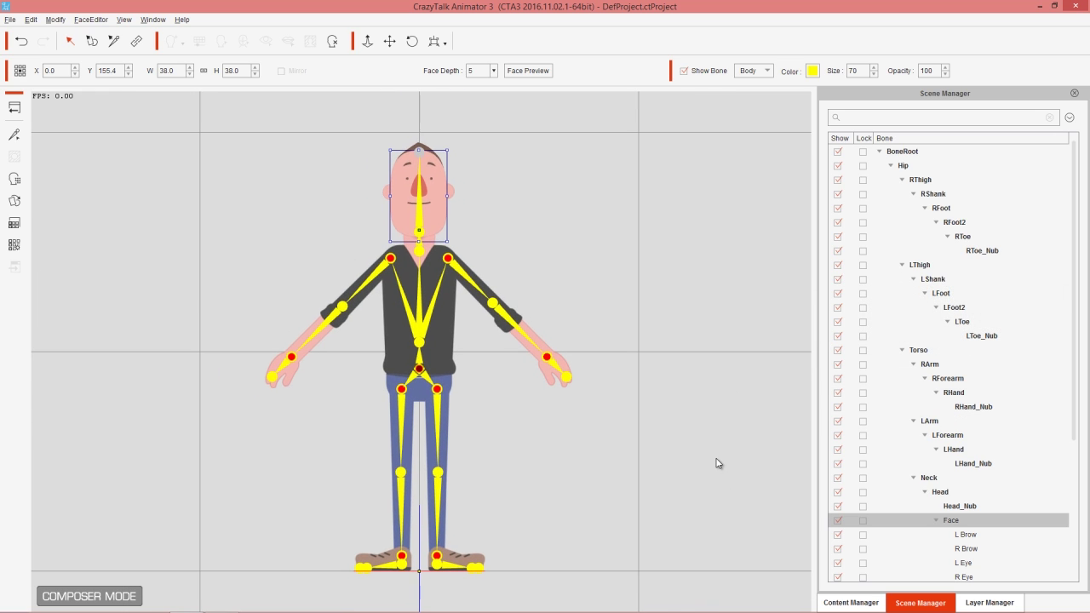
Browse the prop templates in the Content Manager and select Mobile Front from Biz Objects.
{"action": "left_click", "coordinate": [856, 602]}
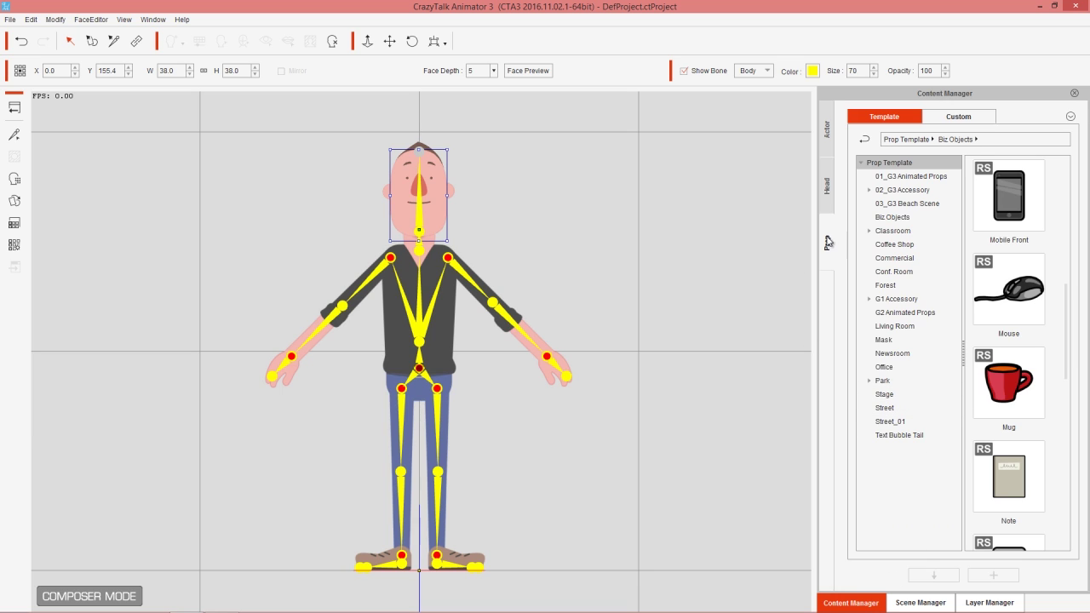
{"action": "left_click", "coordinate": [828, 188]}
{"action": "left_click", "coordinate": [831, 240]}
{"action": "left_click", "coordinate": [913, 220]}
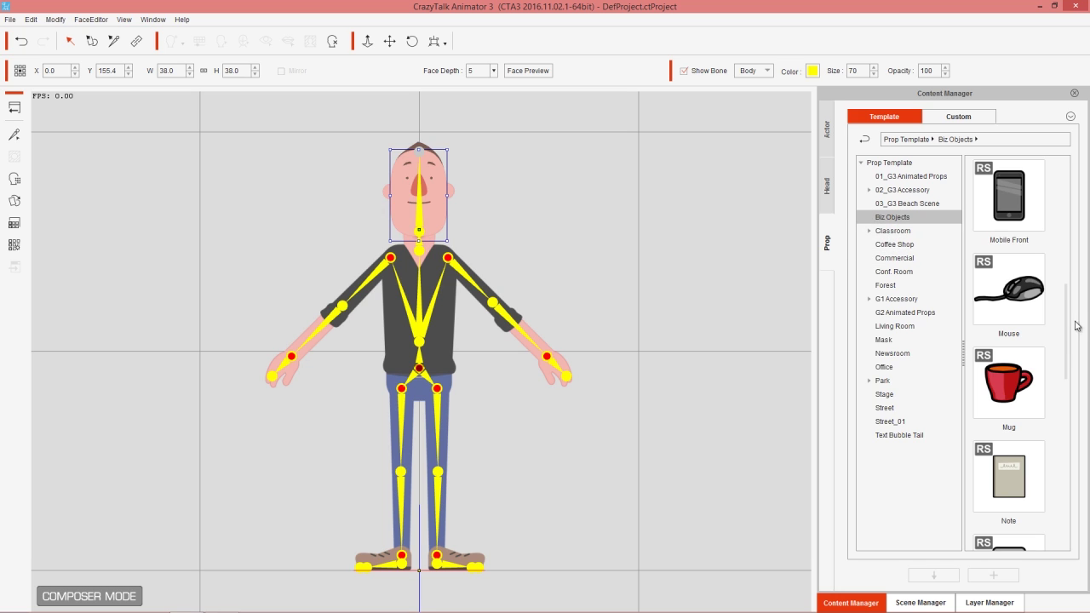
{"action": "scroll", "coordinate": [1076, 326], "scroll_direction": "up", "scroll_amount": 1}
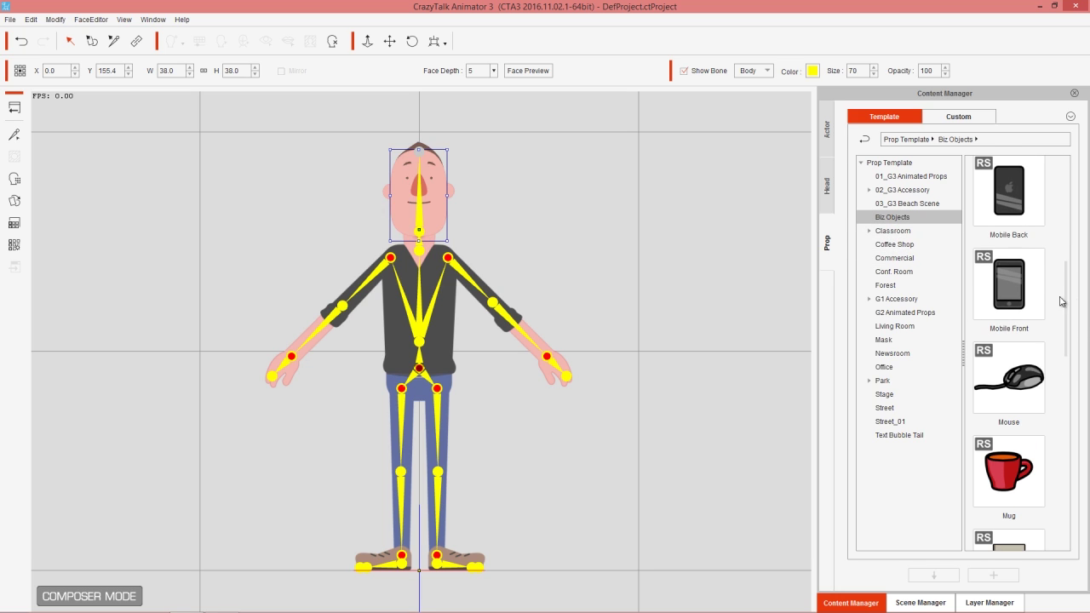
{"action": "left_click_drag", "start_coordinate": [1027, 286], "coordinate": [1003, 274]}
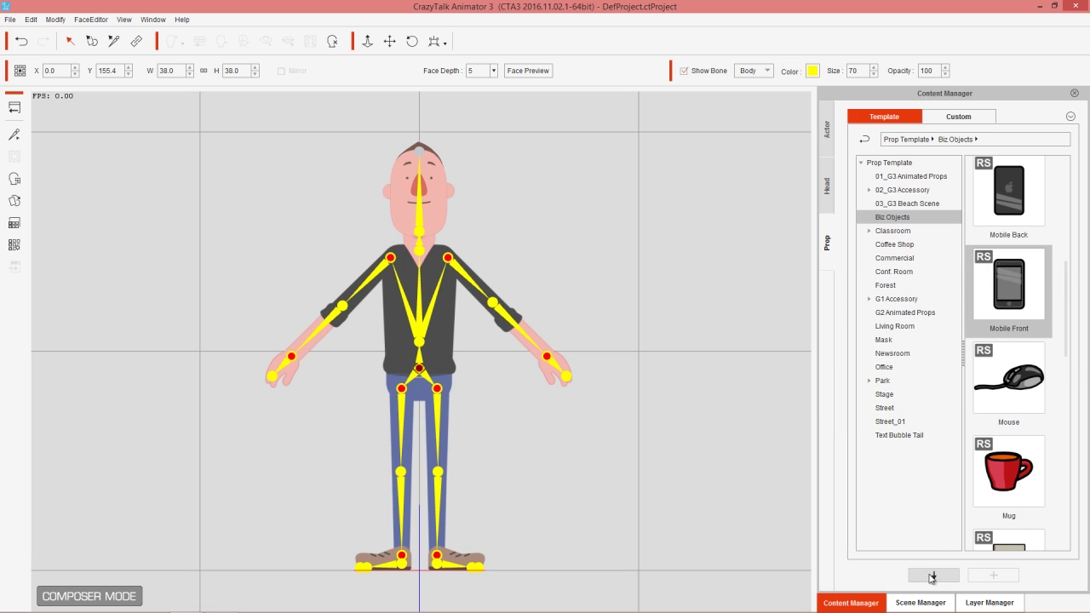
Show the bone hierarchy in the Scene Manager and select Hip and several leg bones one by one, ending with RFoot2.
{"action": "left_click", "coordinate": [931, 604]}
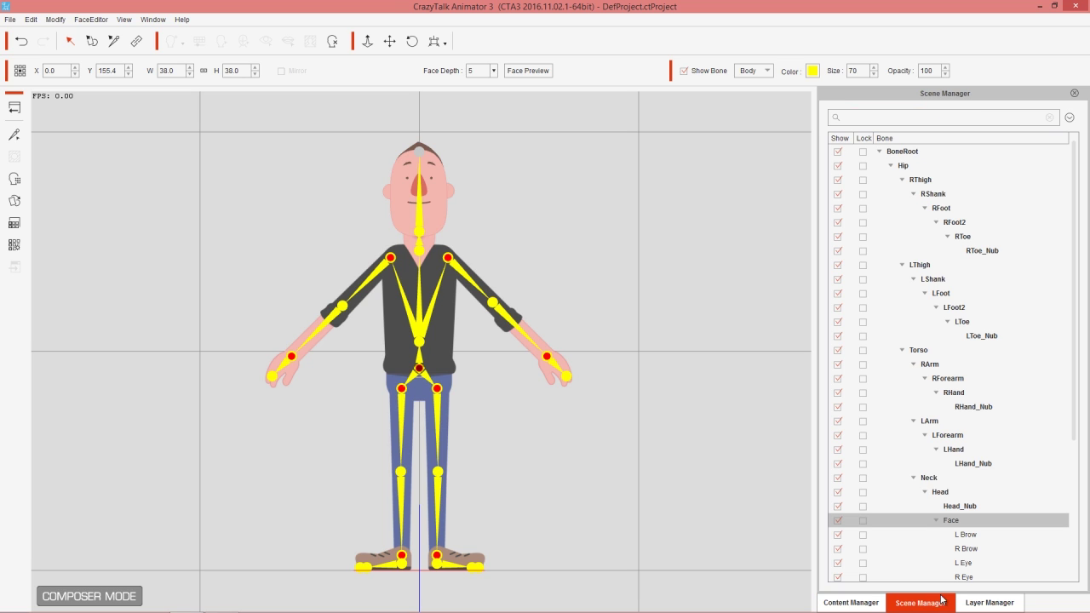
{"action": "left_click", "coordinate": [927, 166]}
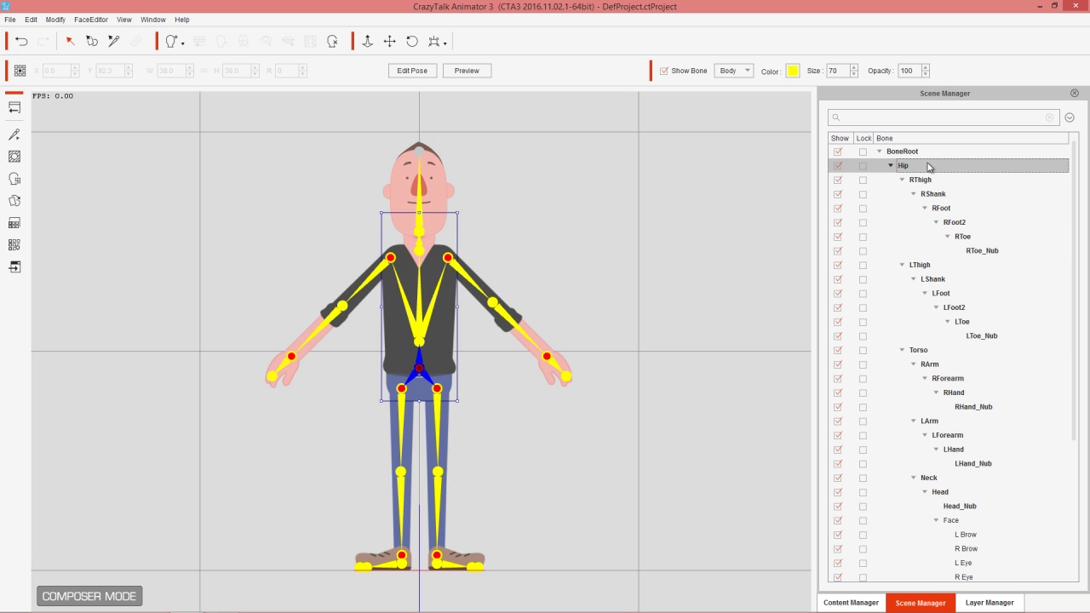
{"action": "left_click", "coordinate": [927, 179]}
{"action": "left_click", "coordinate": [967, 281]}
{"action": "left_click", "coordinate": [963, 309]}
{"action": "left_click", "coordinate": [979, 336]}
{"action": "left_click", "coordinate": [956, 308]}
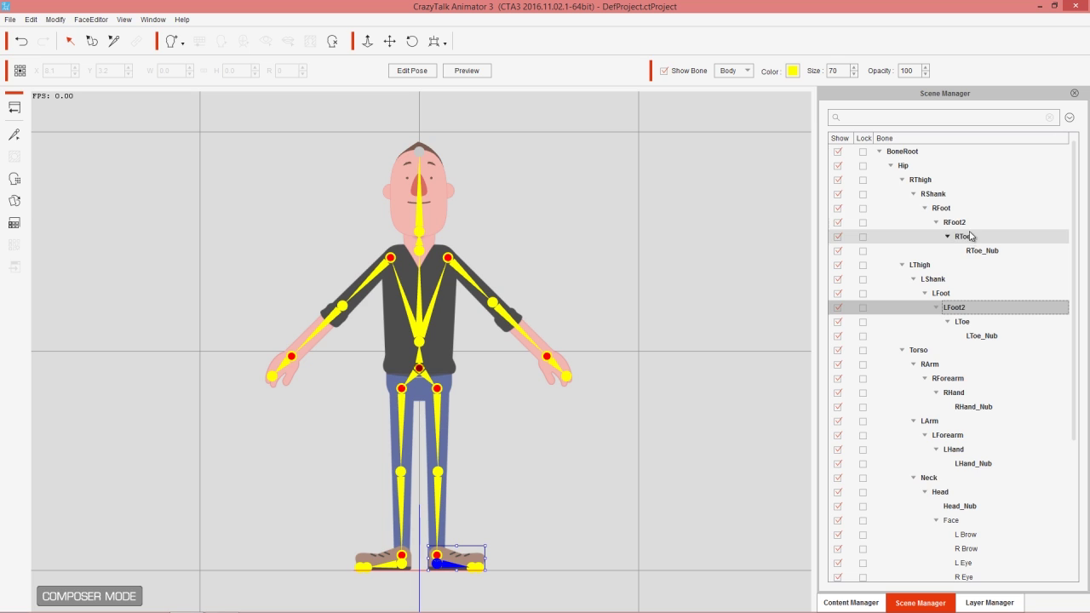
{"action": "left_click", "coordinate": [954, 222]}
Collapse and re-expand the Hip, LThigh and RThigh branches of the bone hierarchy.
{"action": "left_click", "coordinate": [891, 166]}
{"action": "left_click", "coordinate": [891, 166]}
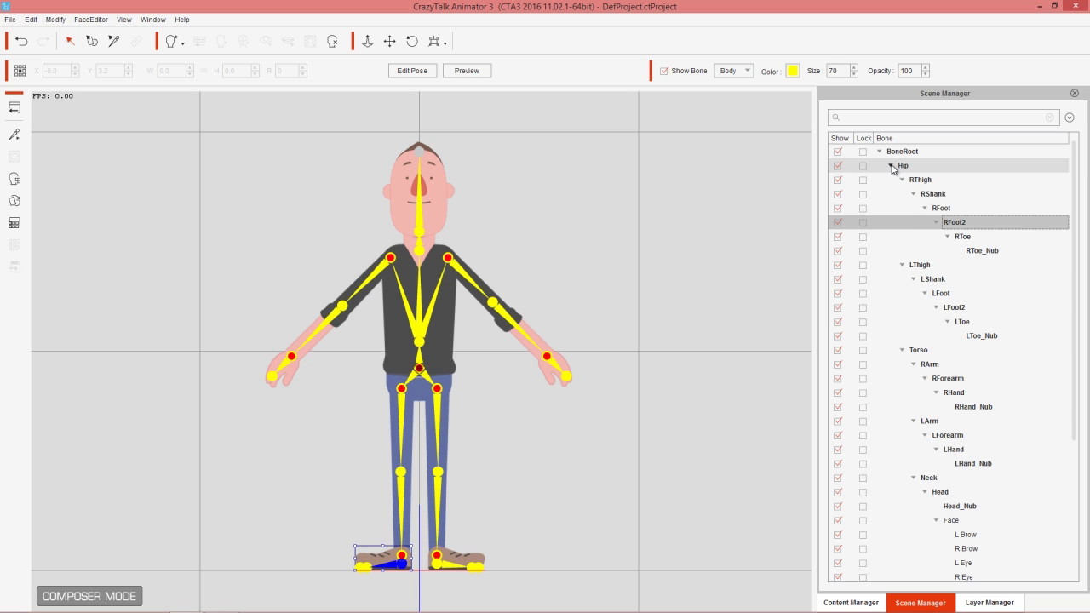
{"action": "left_click", "coordinate": [902, 265]}
{"action": "left_click", "coordinate": [902, 265]}
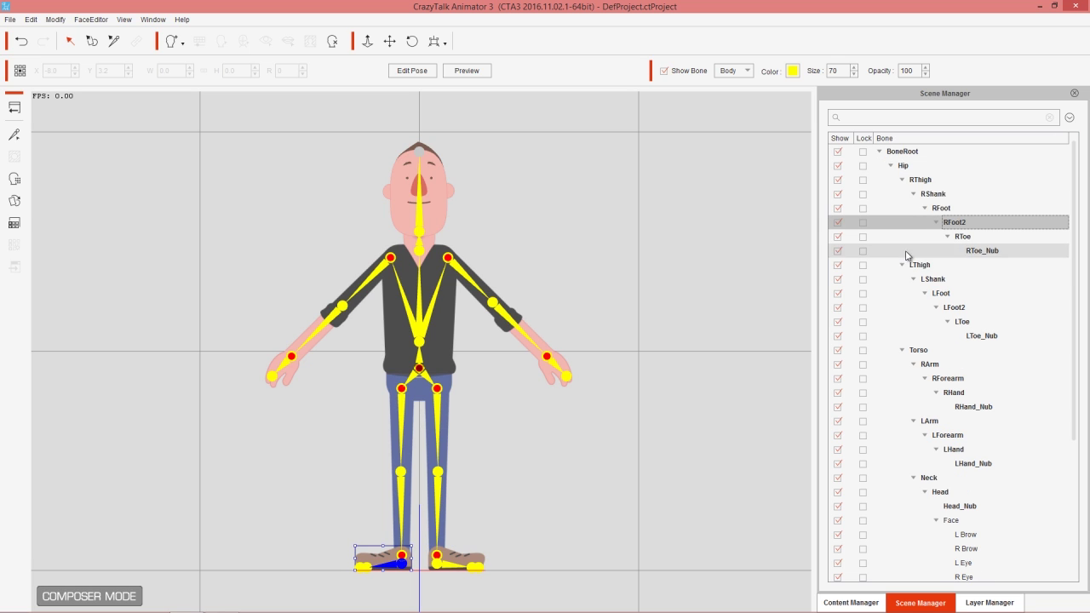
{"action": "left_click", "coordinate": [903, 180]}
{"action": "left_click", "coordinate": [903, 180]}
Select the continuous range of bones from Hip through RToe_Nub, and replace that selection with LThigh alone.
{"action": "left_click_drag", "start_coordinate": [903, 165], "coordinate": [998, 258]}
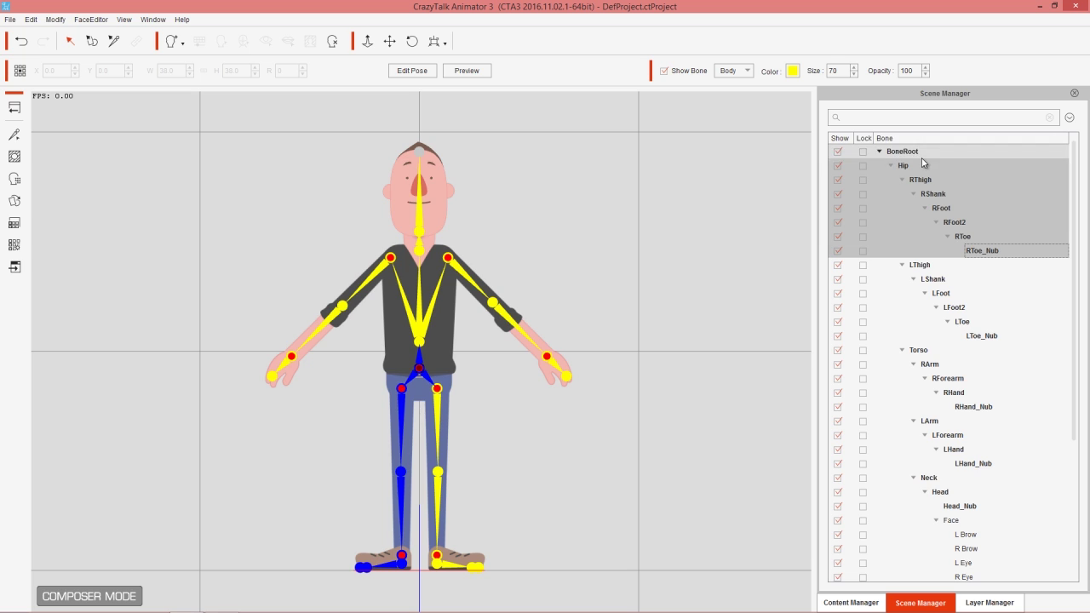
{"action": "left_click", "coordinate": [914, 265]}
{"action": "left_click", "coordinate": [916, 168]}
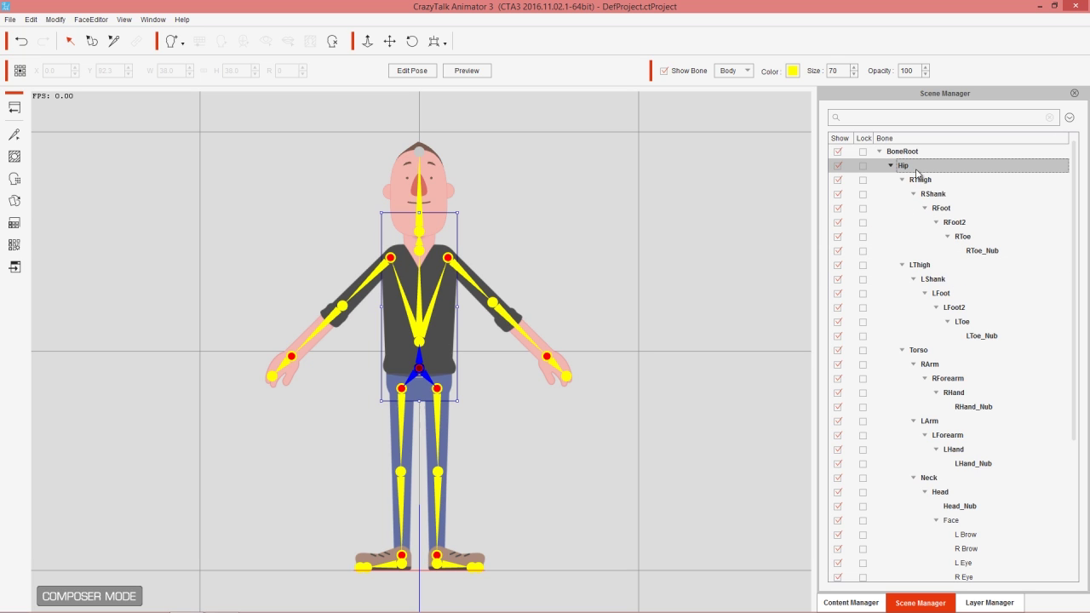
{"action": "left_click", "coordinate": [1005, 253], "text": "shift"}
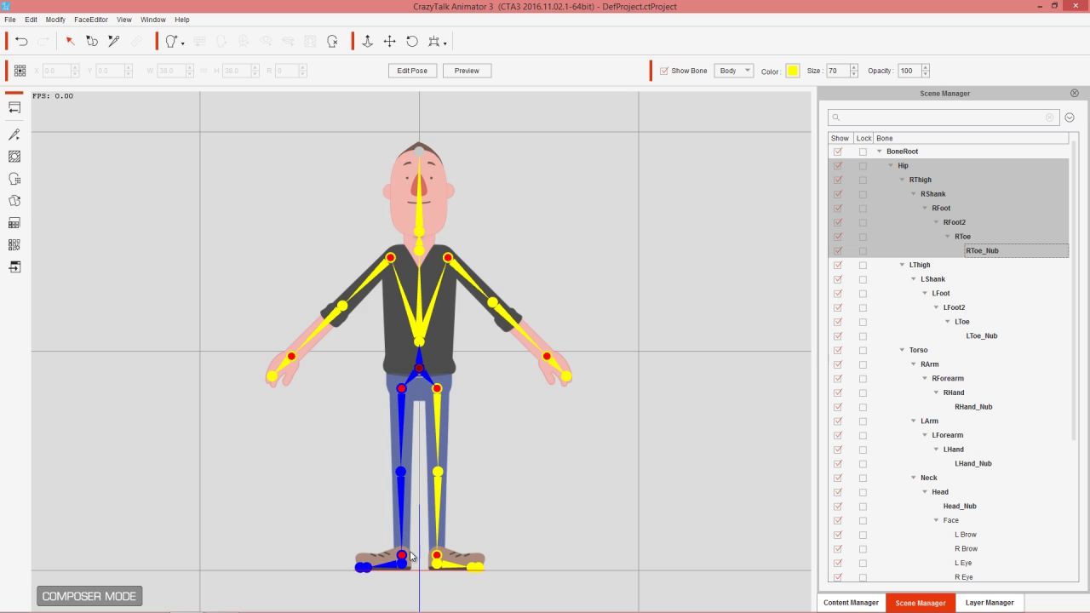
{"action": "left_click", "coordinate": [933, 266]}
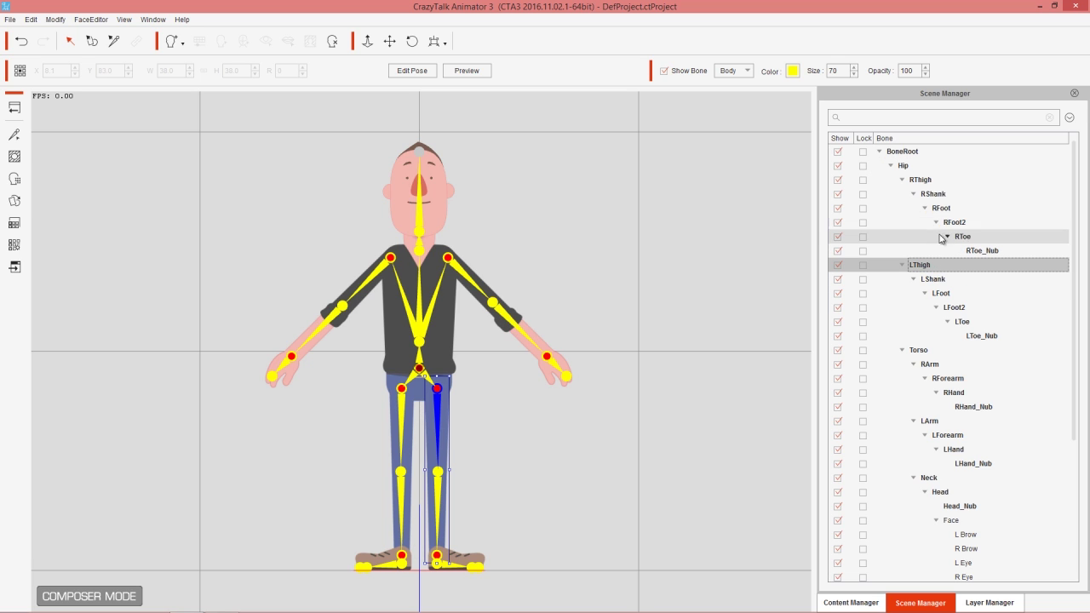
Build a multiple selection from Hip, RShank, RFoot2, RToe_Nub, RThigh, RFoot and RToe by adding the bones individually.
{"action": "left_click", "coordinate": [921, 168]}
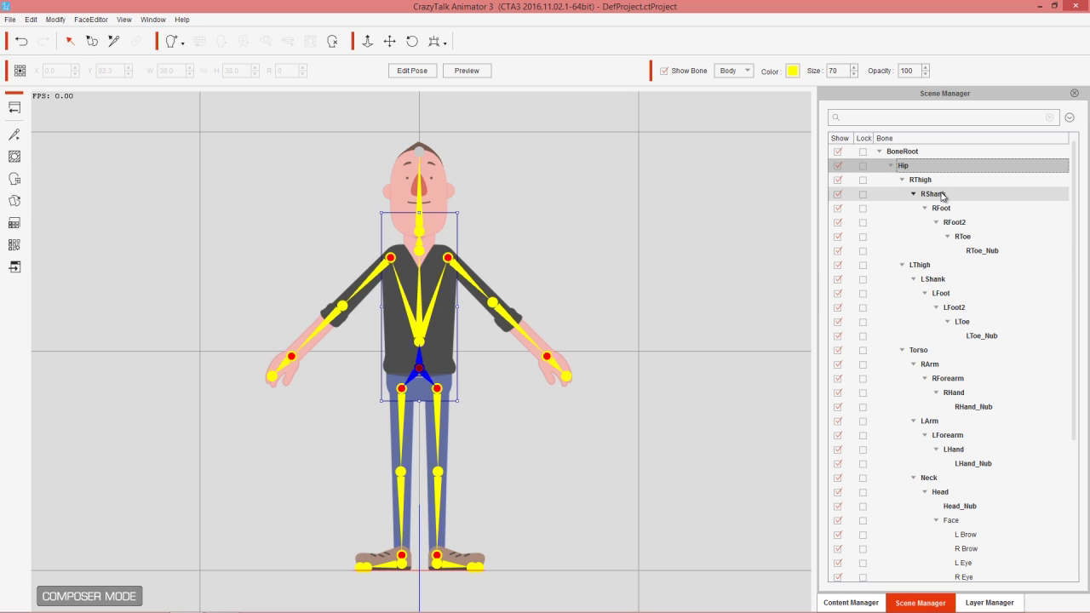
{"action": "left_click", "coordinate": [937, 195], "text": "ctrl"}
{"action": "left_click", "coordinate": [962, 224], "text": "ctrl"}
{"action": "left_click", "coordinate": [990, 252], "text": "ctrl"}
{"action": "left_click", "coordinate": [931, 180], "text": "ctrl"}
{"action": "left_click", "coordinate": [941, 209], "text": "ctrl"}
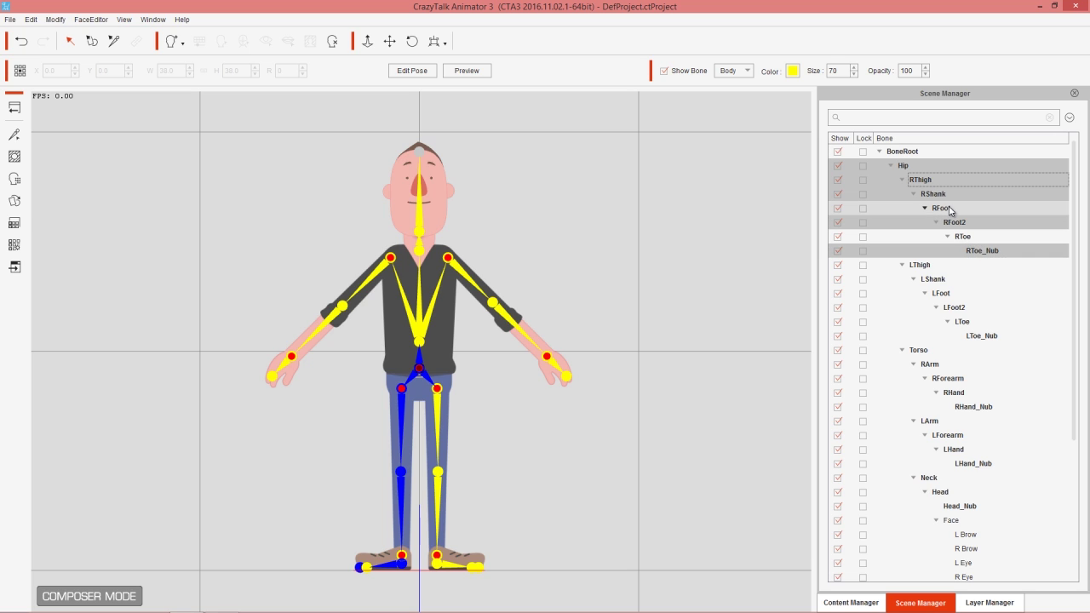
{"action": "left_click", "coordinate": [974, 238], "text": "ctrl"}
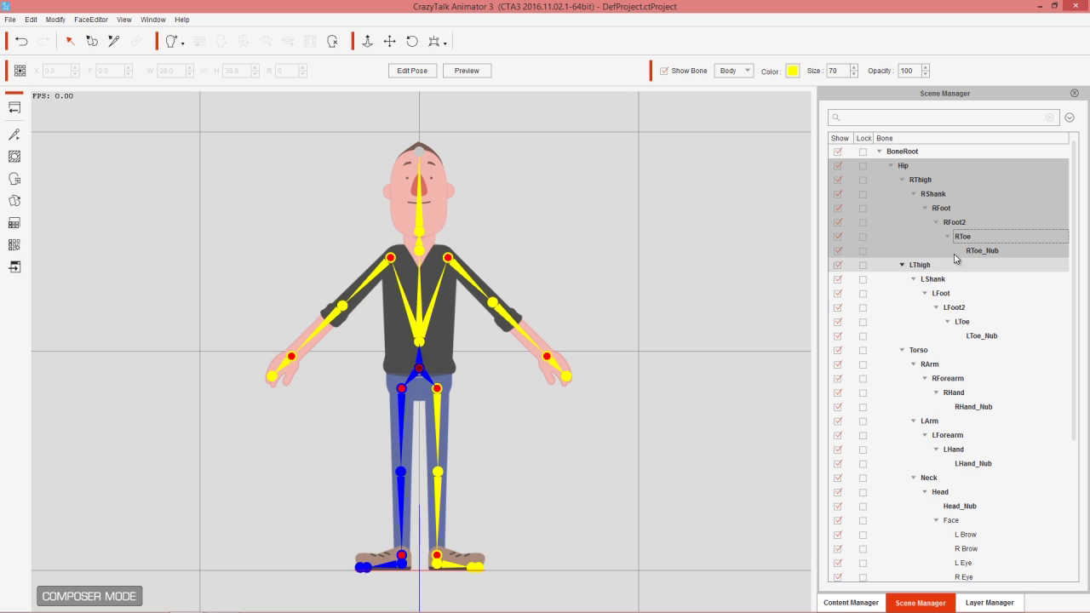
Remove RThigh, RFoot and RToe from the multiple selection, and select only LToe.
{"action": "left_click", "coordinate": [931, 181], "text": "ctrl"}
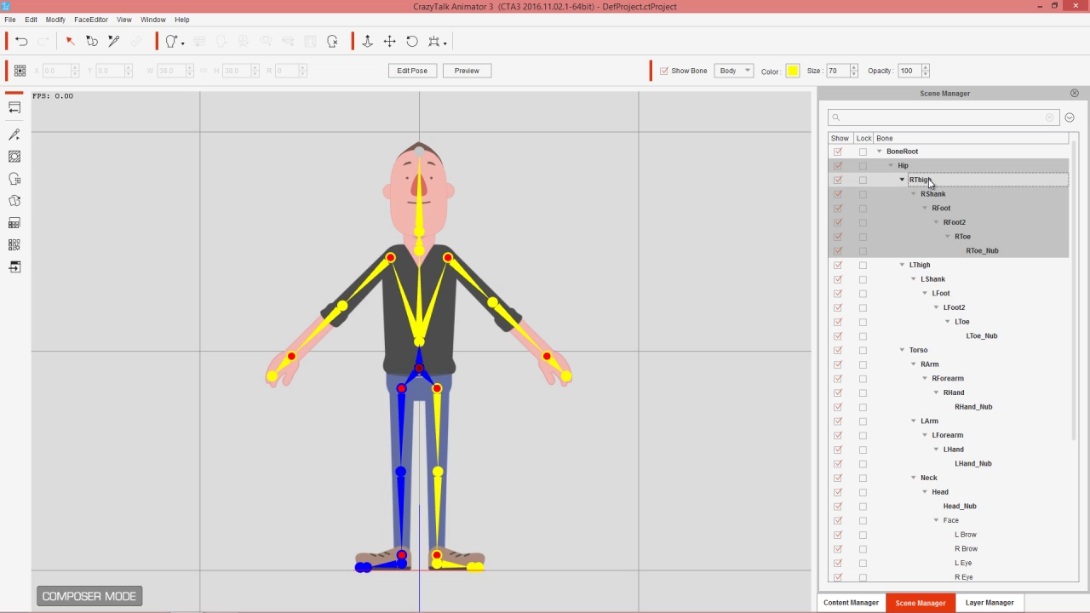
{"action": "left_click", "coordinate": [958, 206], "text": "ctrl"}
{"action": "left_click", "coordinate": [974, 237], "text": "ctrl"}
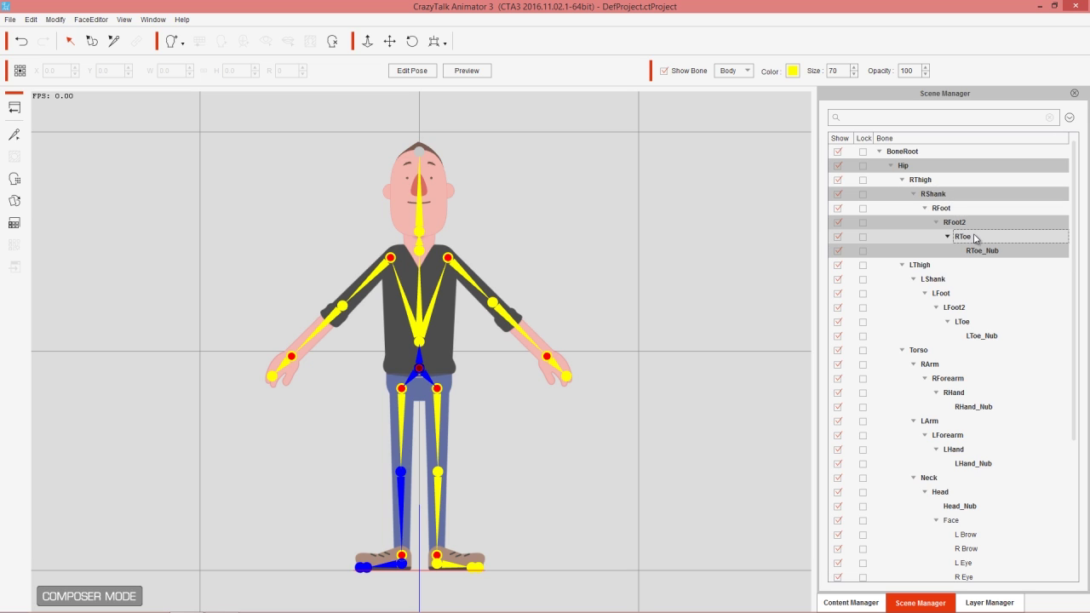
{"action": "left_click", "coordinate": [975, 321]}
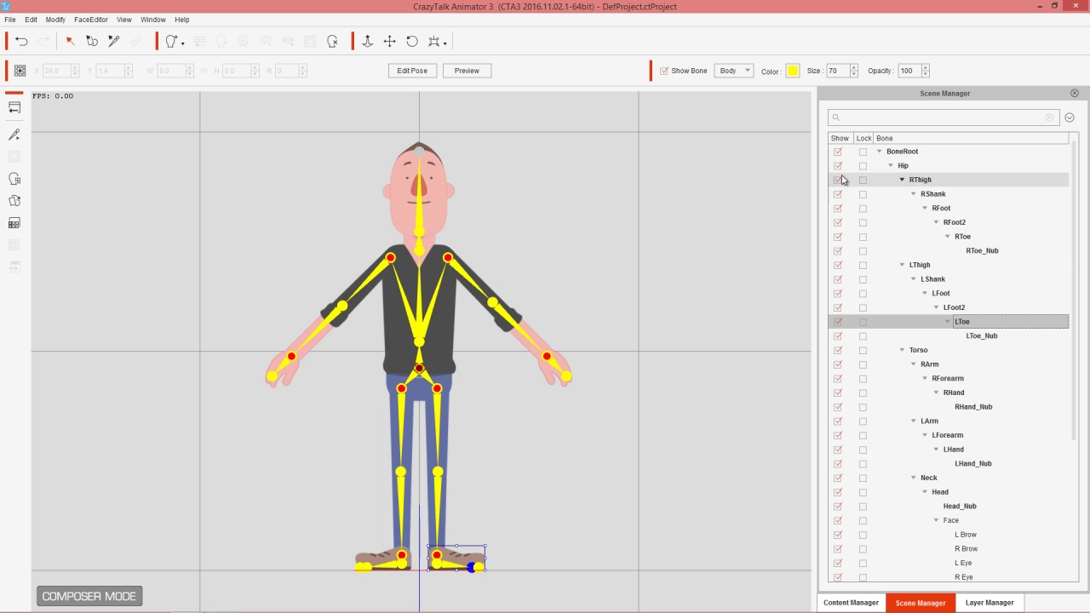
Show the Layer Manager, select LHand_Layer and review the layer order down to Hip_Layer.
{"action": "left_click", "coordinate": [990, 603]}
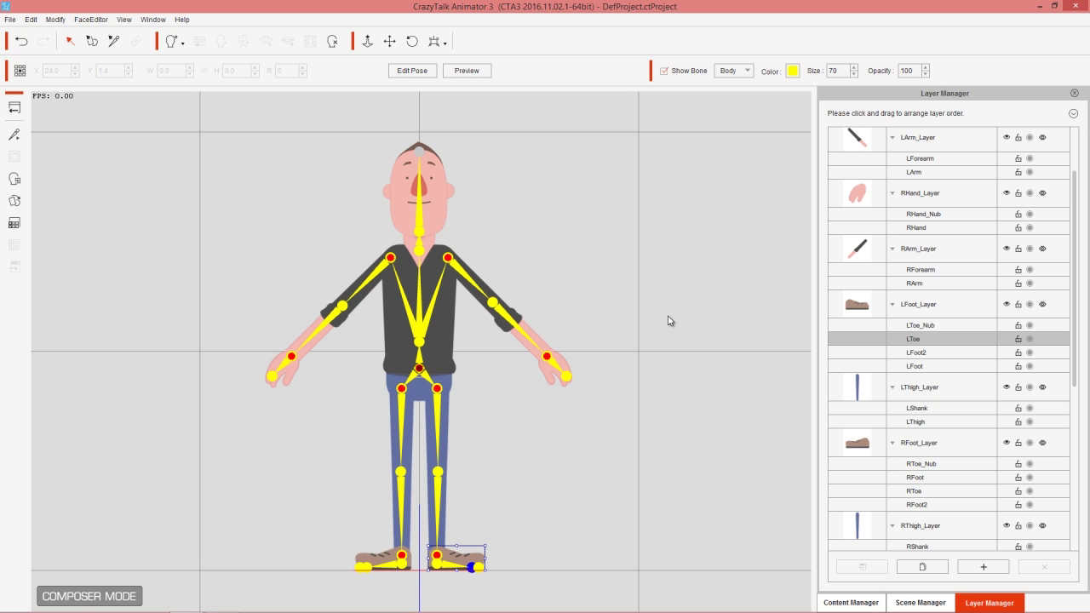
{"action": "scroll", "coordinate": [1065, 250], "scroll_direction": "up", "scroll_amount": 3}
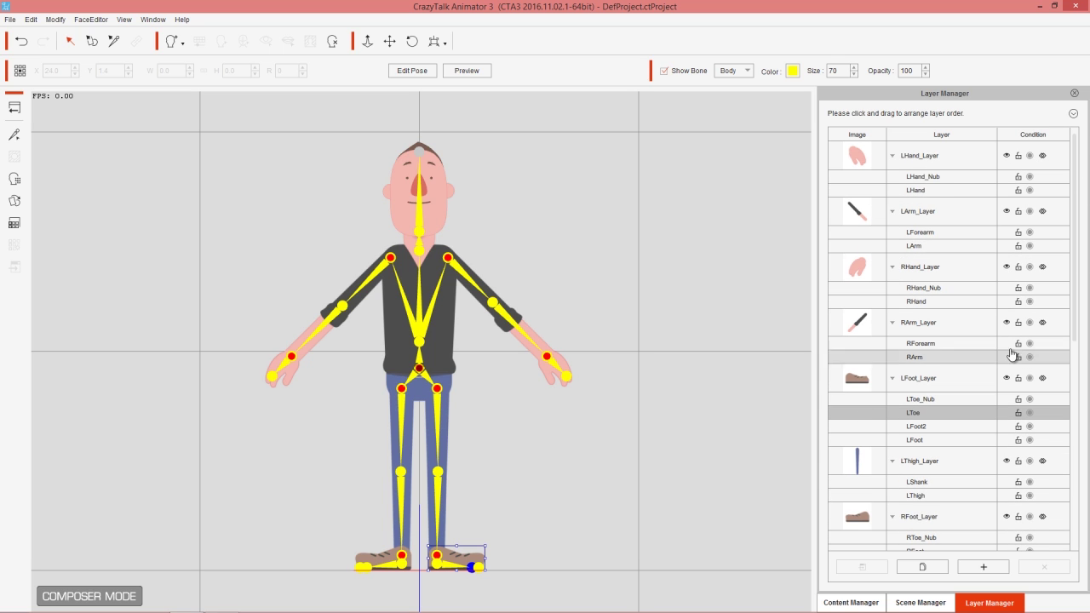
{"action": "left_click", "coordinate": [935, 158]}
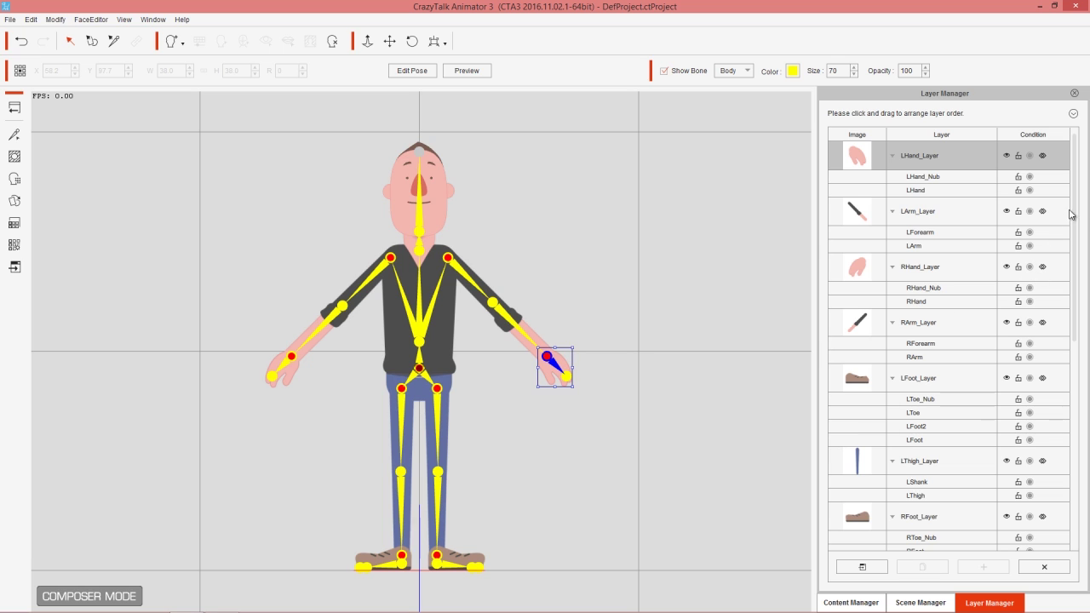
{"action": "left_click_drag", "start_coordinate": [1077, 209], "coordinate": [1077, 413]}
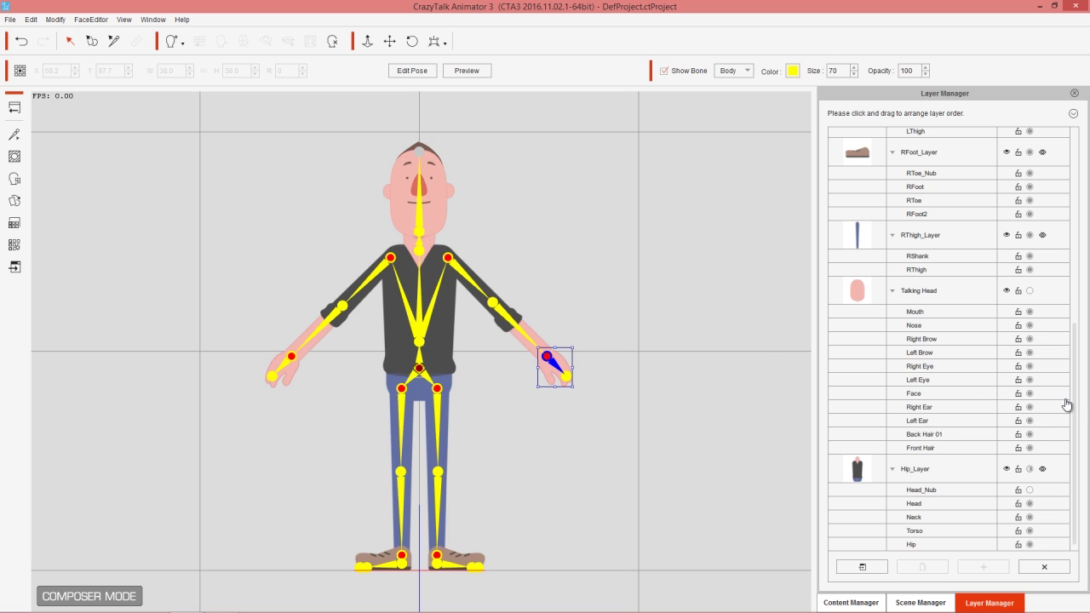
Preview the layer order by pulling the LHand bone across the torso and back out, exit the preview and return to LHand_Layer.
{"action": "left_click", "coordinate": [467, 71]}
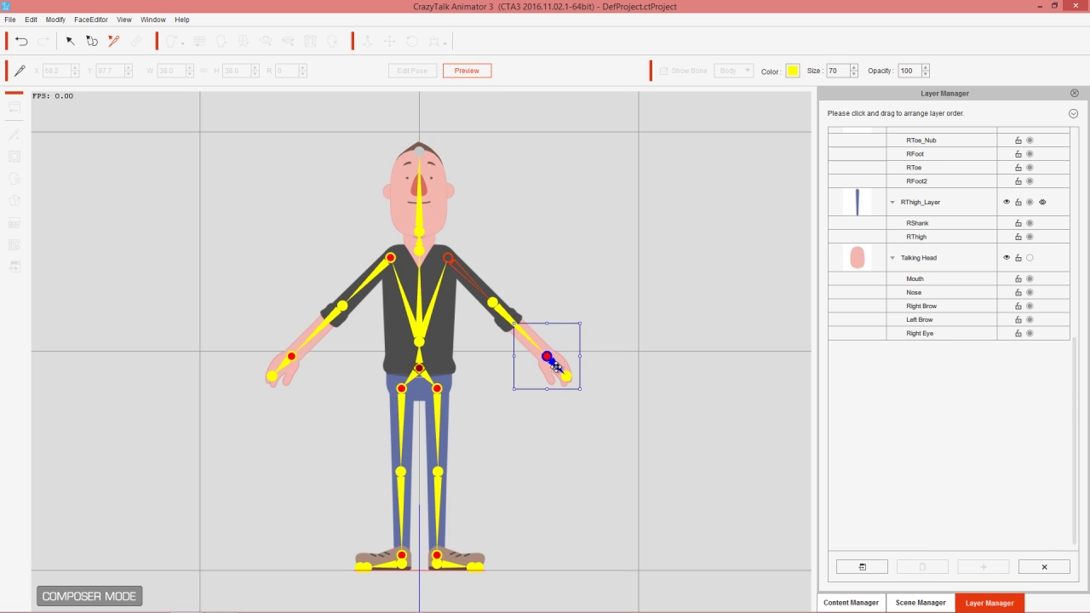
{"action": "left_click_drag", "start_coordinate": [554, 364], "coordinate": [438, 354]}
{"action": "left_click_drag", "start_coordinate": [416, 316], "coordinate": [550, 374]}
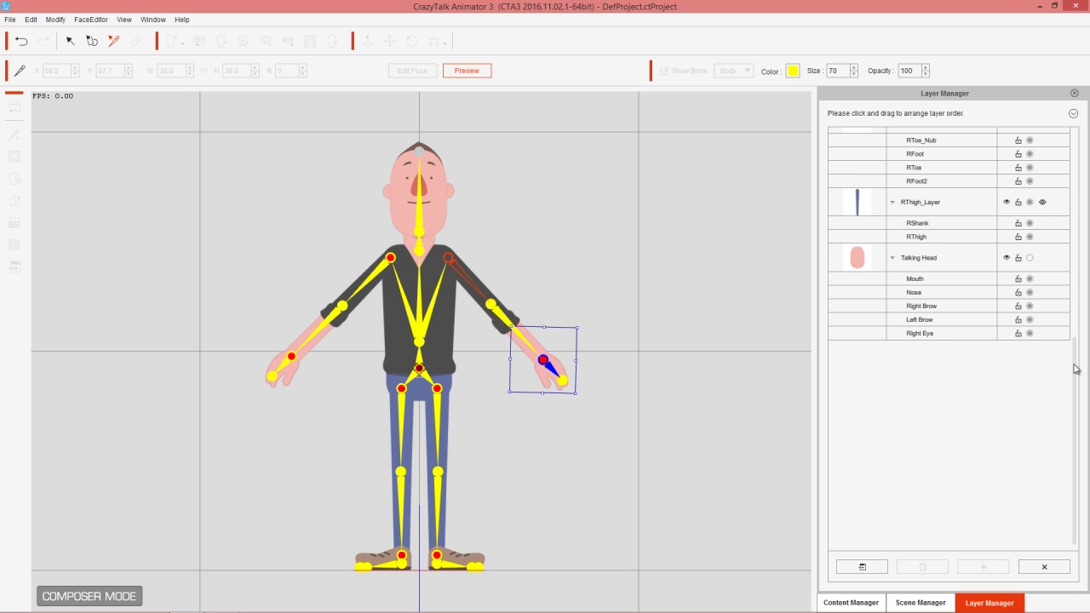
{"action": "left_click", "coordinate": [478, 71]}
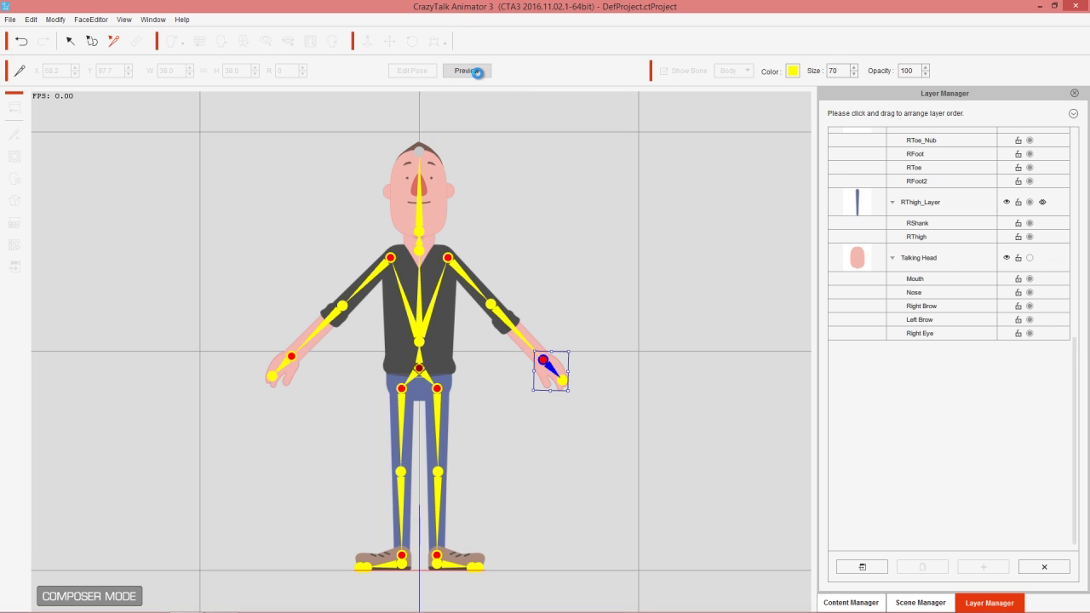
{"action": "left_click_drag", "start_coordinate": [1074, 366], "coordinate": [1048, 133]}
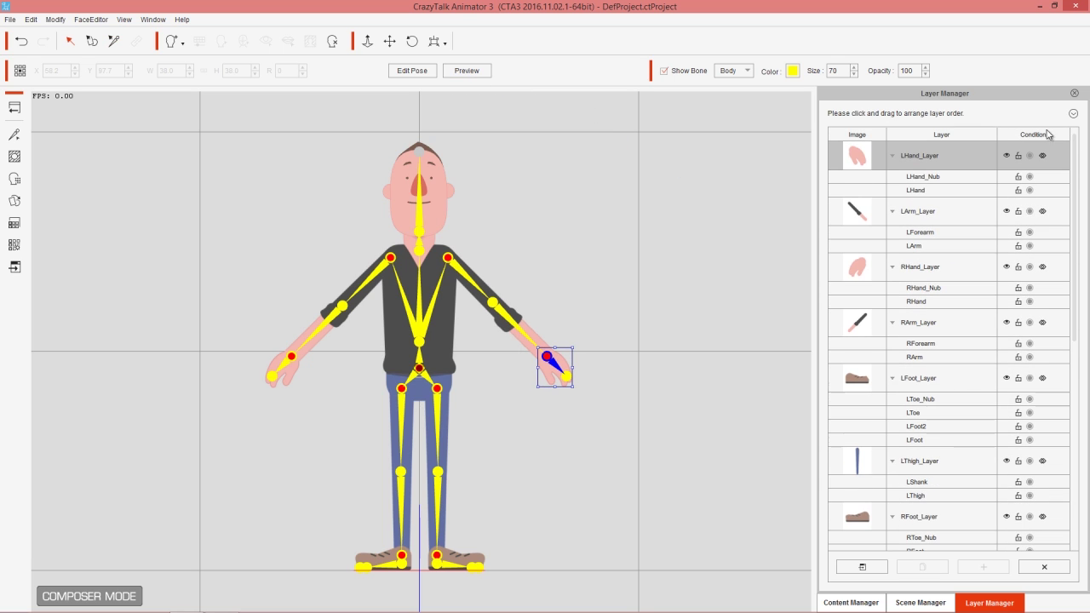
Toggle the bone display off and back on, and set the bone opacity to 0.
{"action": "left_click", "coordinate": [665, 73]}
{"action": "left_click", "coordinate": [665, 72]}
{"action": "left_click", "coordinate": [664, 72]}
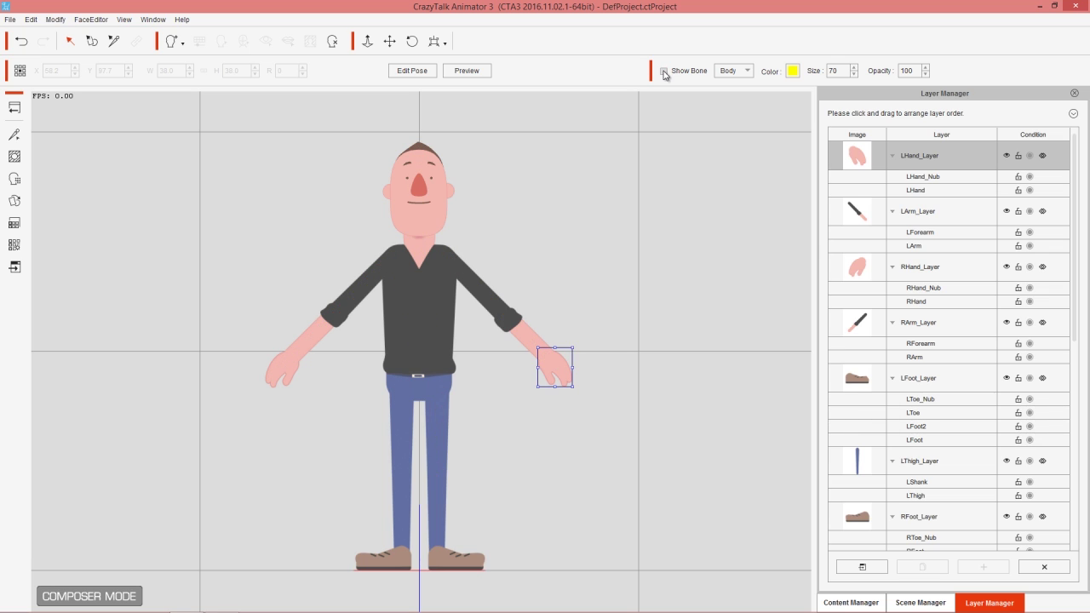
{"action": "left_click", "coordinate": [664, 72]}
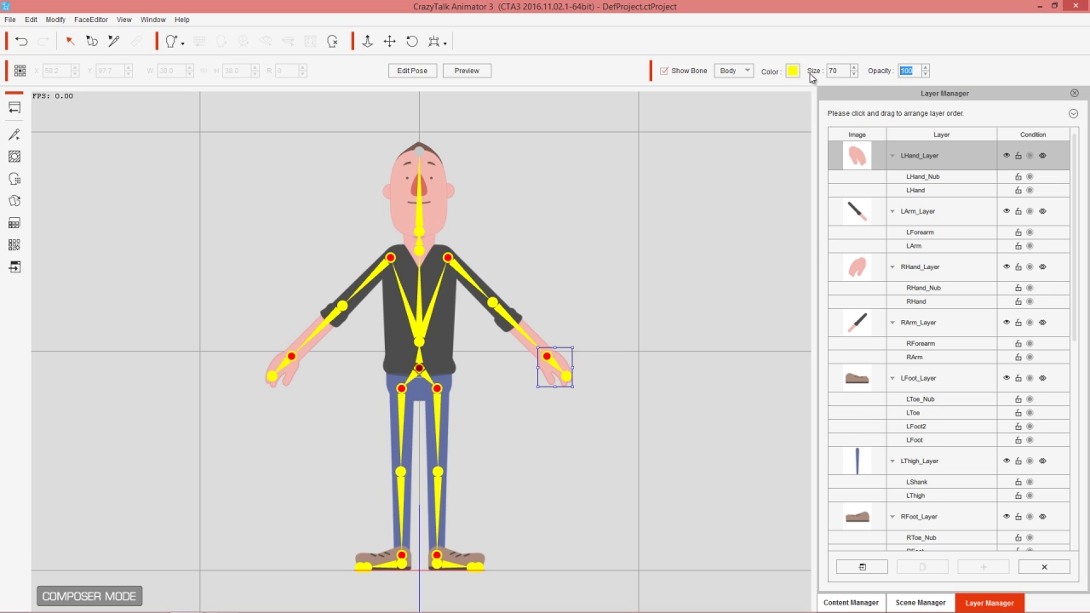
{"action": "key", "text": "Return"}
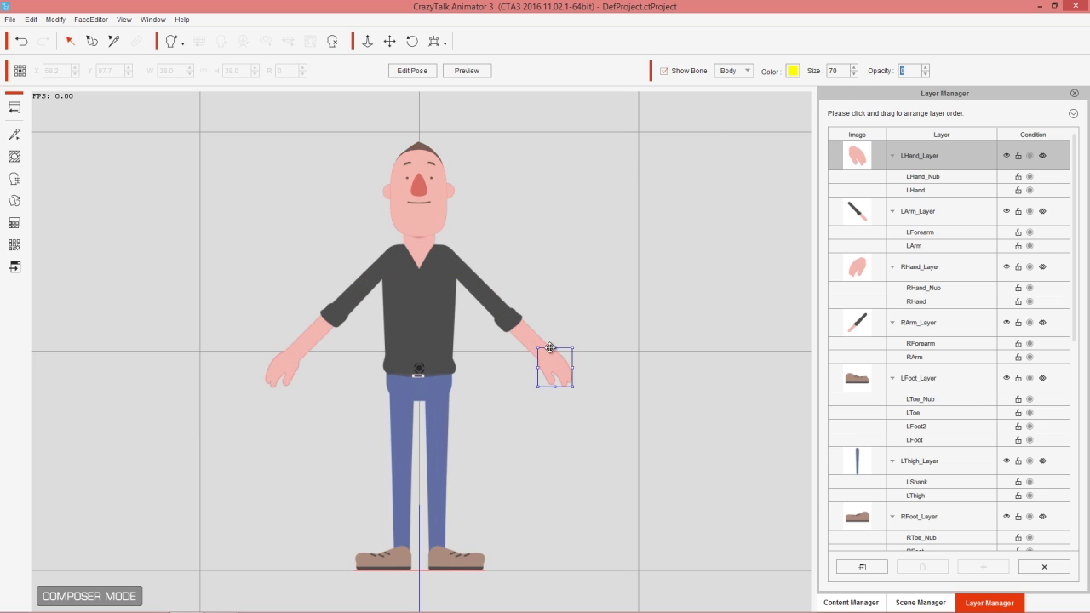
Reorder the layers so that LHand_Layer sits at the very end of the list, beneath Hip_Layer.
{"action": "left_click", "coordinate": [908, 170]}
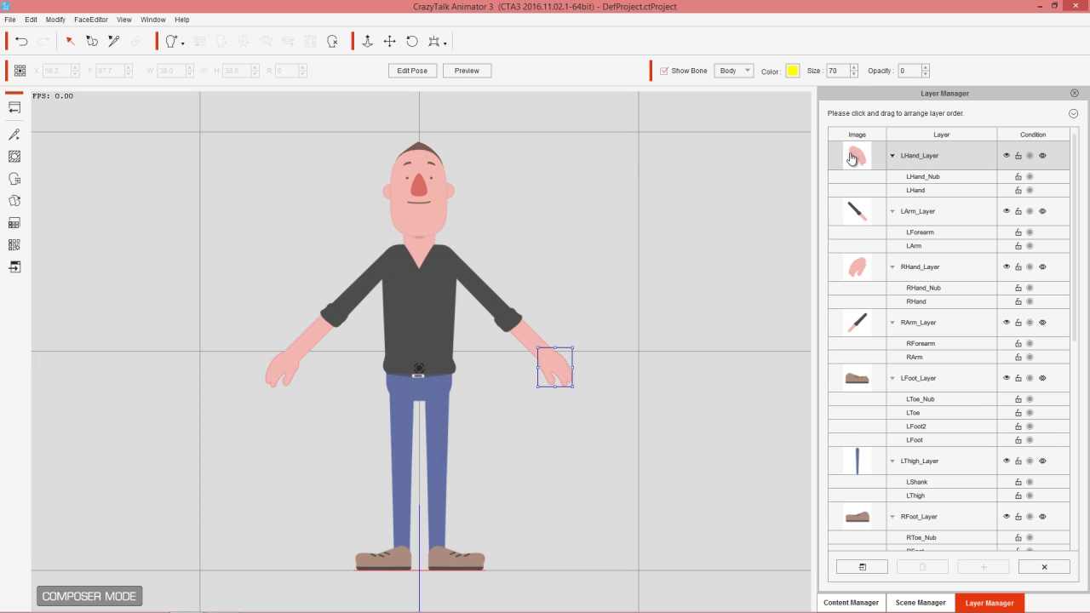
{"action": "left_click_drag", "start_coordinate": [858, 156], "coordinate": [864, 469]}
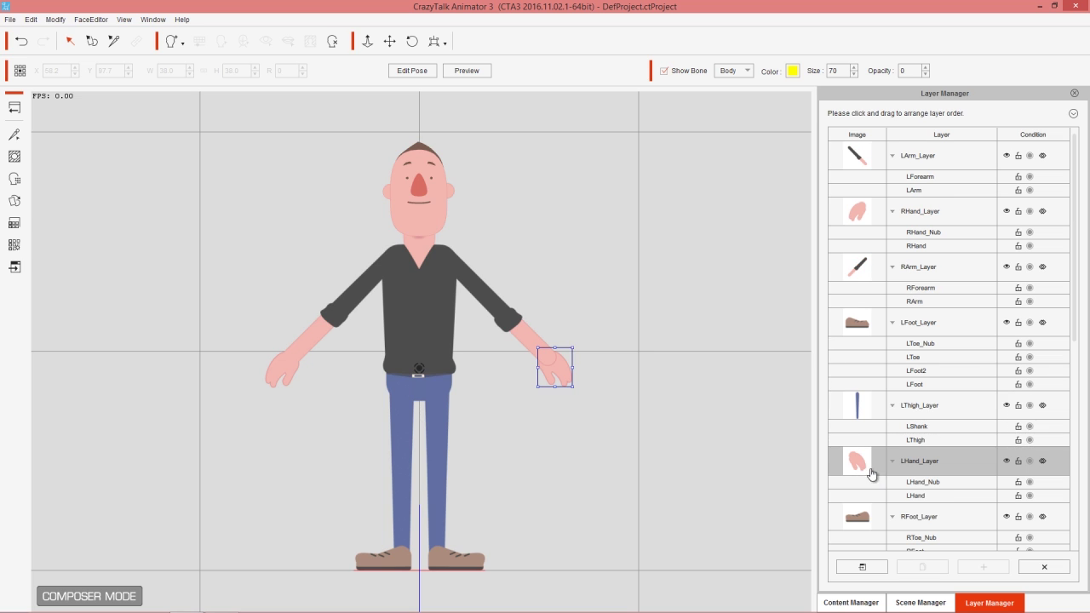
{"action": "scroll", "coordinate": [929, 383], "scroll_direction": "down", "scroll_amount": 6}
{"action": "scroll", "coordinate": [929, 383], "scroll_direction": "down", "scroll_amount": 2}
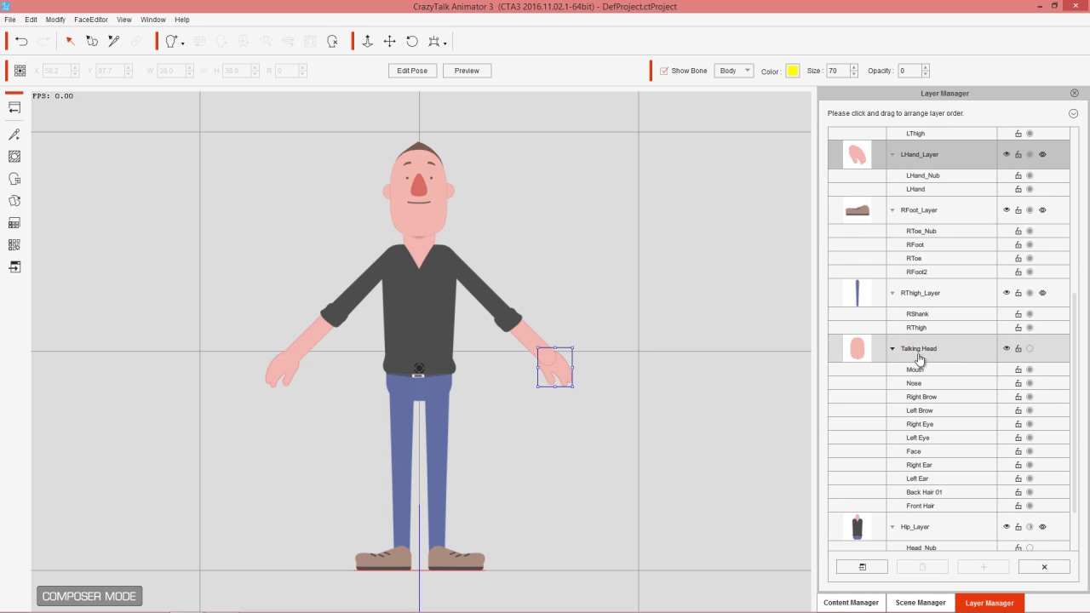
{"action": "left_click_drag", "start_coordinate": [863, 151], "coordinate": [863, 491]}
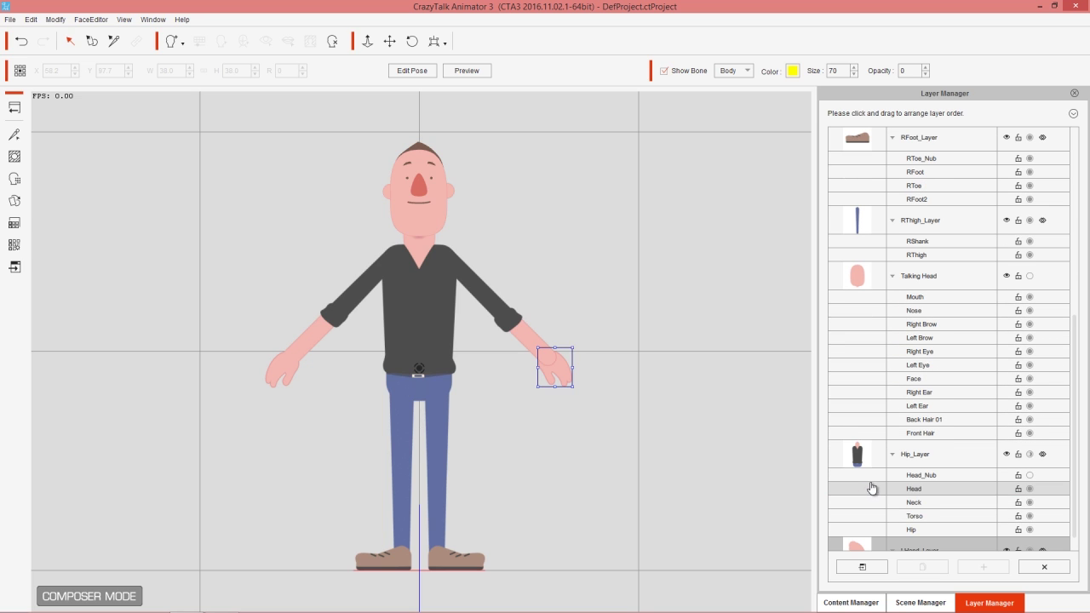
Move LArm_Layer down the layer list so that it sits directly beneath LHand_Layer.
{"action": "left_click_drag", "start_coordinate": [1067, 460], "coordinate": [1087, 199]}
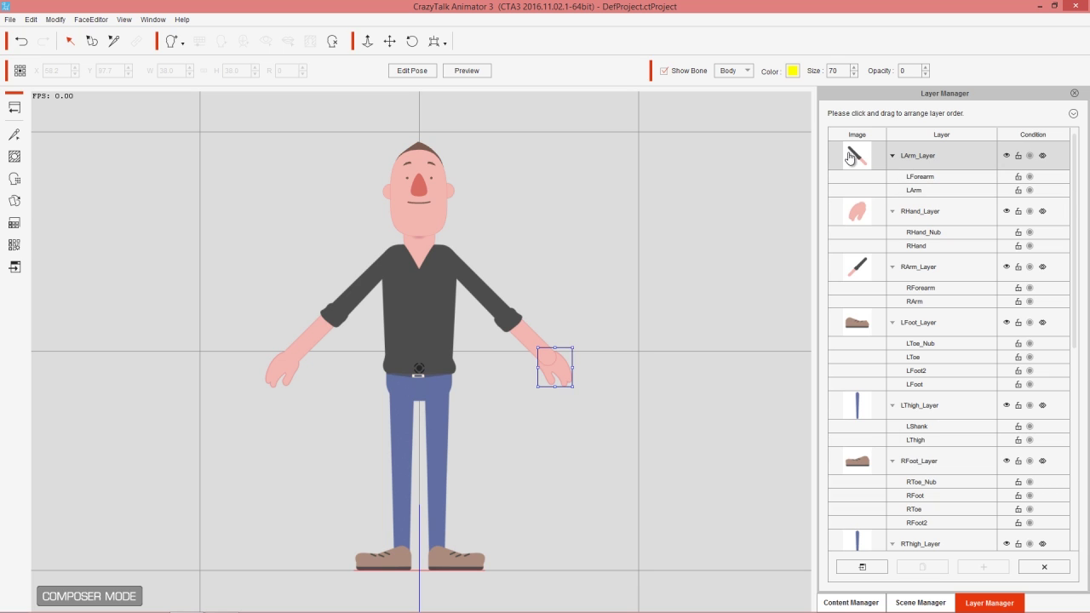
{"action": "left_click_drag", "start_coordinate": [856, 154], "coordinate": [949, 411]}
{"action": "scroll", "coordinate": [881, 404], "scroll_direction": "down", "scroll_amount": 3}
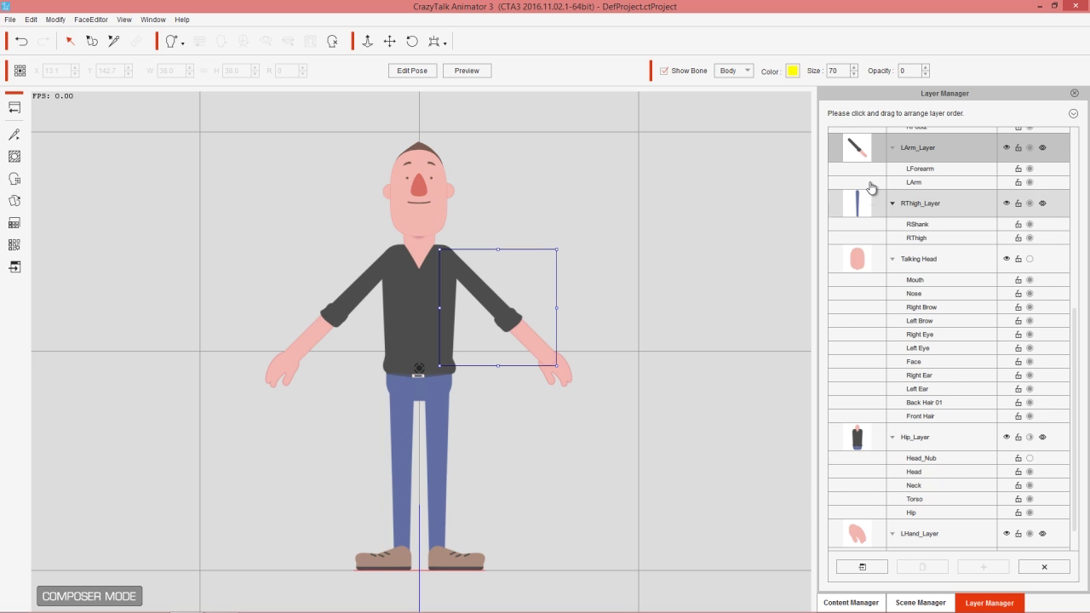
{"action": "left_click_drag", "start_coordinate": [857, 147], "coordinate": [865, 526]}
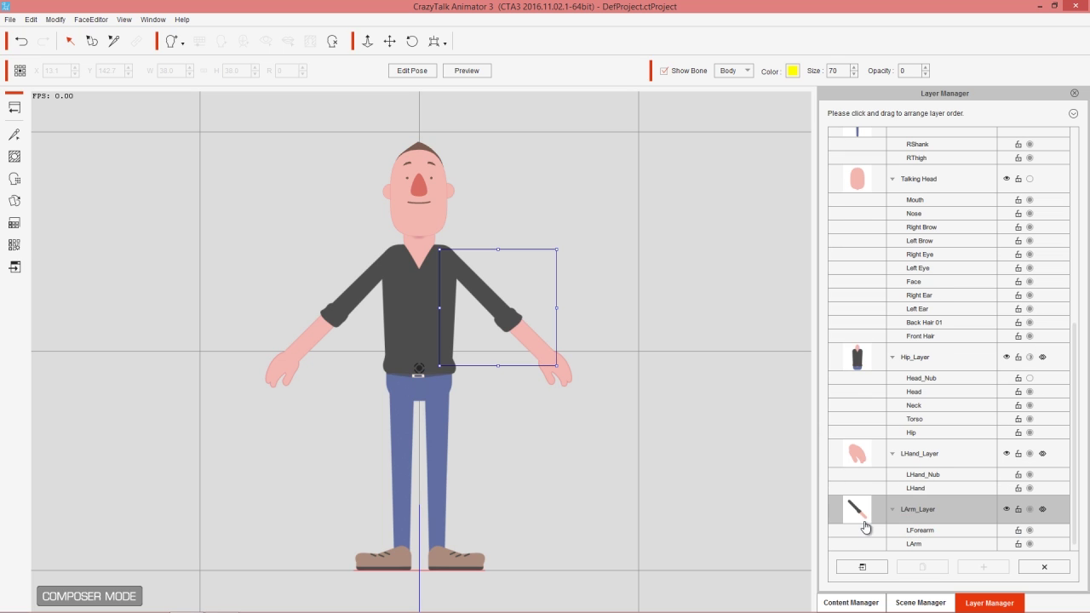
Select LHand_Nub, preview the new layer order by swinging the left hand upward, and exit the preview.
{"action": "left_click", "coordinate": [938, 490]}
{"action": "left_click", "coordinate": [937, 475]}
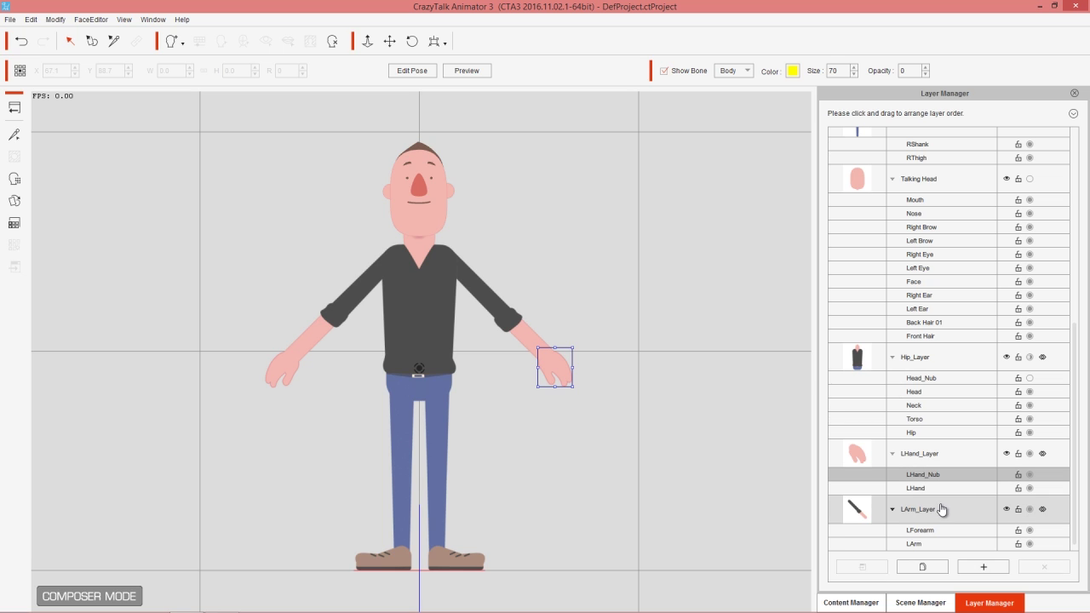
{"action": "left_click", "coordinate": [464, 71]}
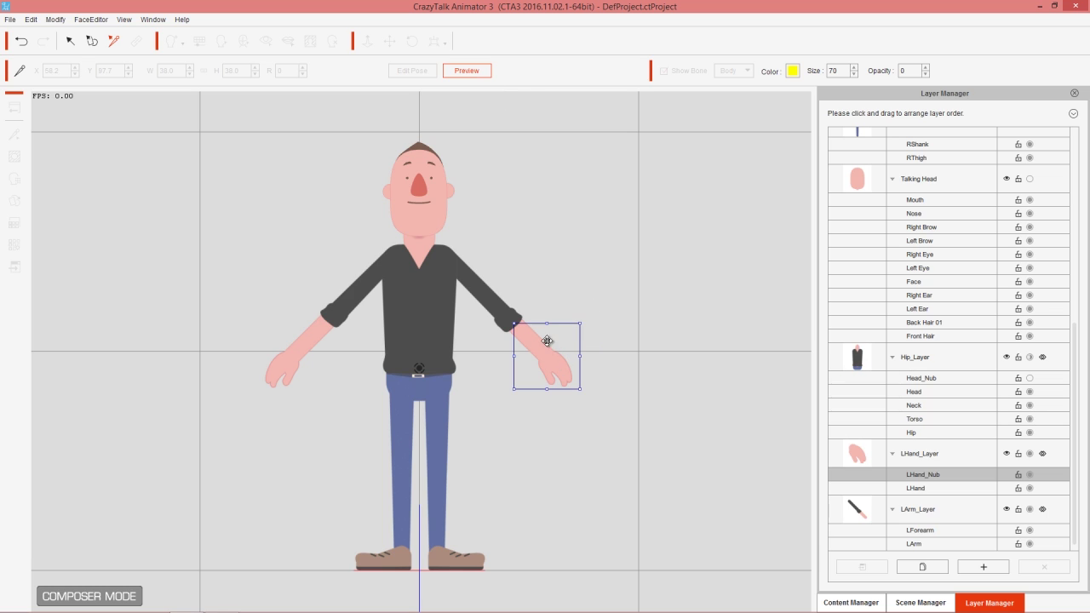
{"action": "left_click_drag", "start_coordinate": [564, 382], "coordinate": [567, 347]}
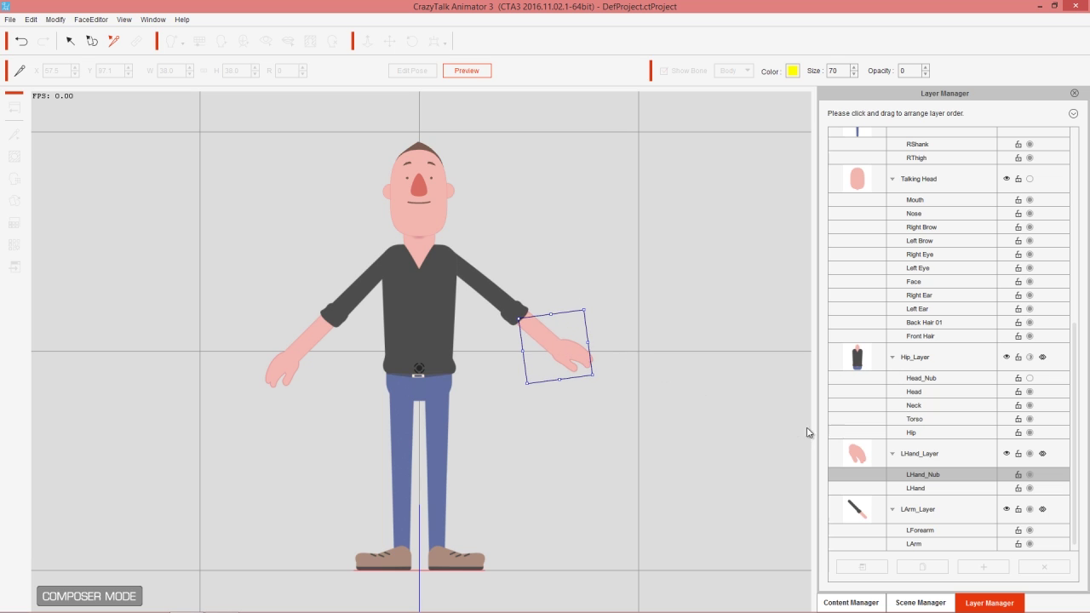
{"action": "left_click", "coordinate": [472, 71]}
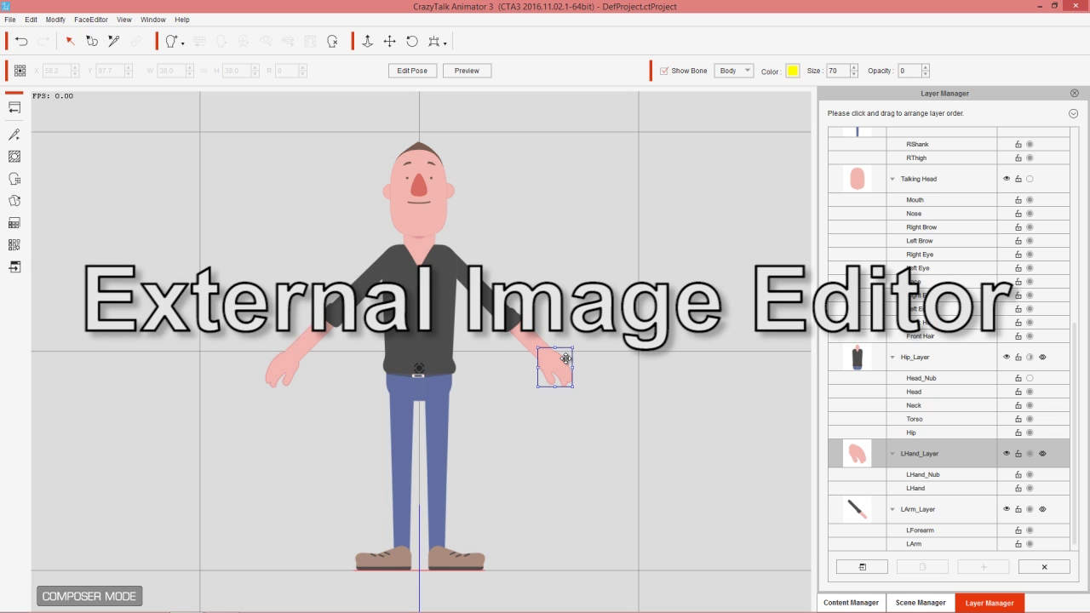
Pick the Torso and LForearm bones on the character, and bring up the torso image img_group_Hip.png in Photoshop.
{"action": "left_click", "coordinate": [433, 303]}
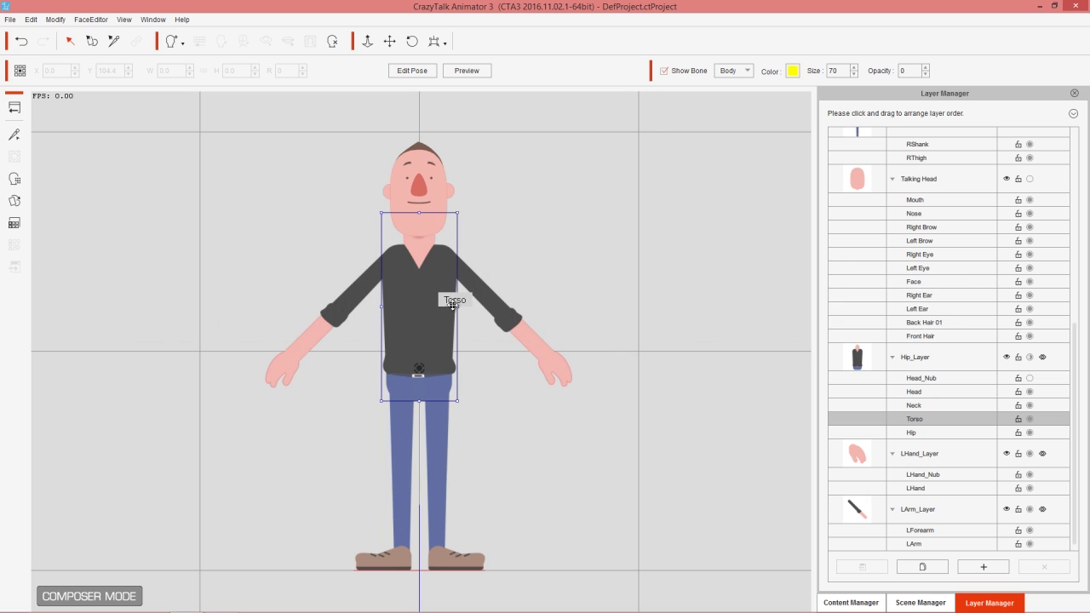
{"action": "left_click", "coordinate": [497, 300]}
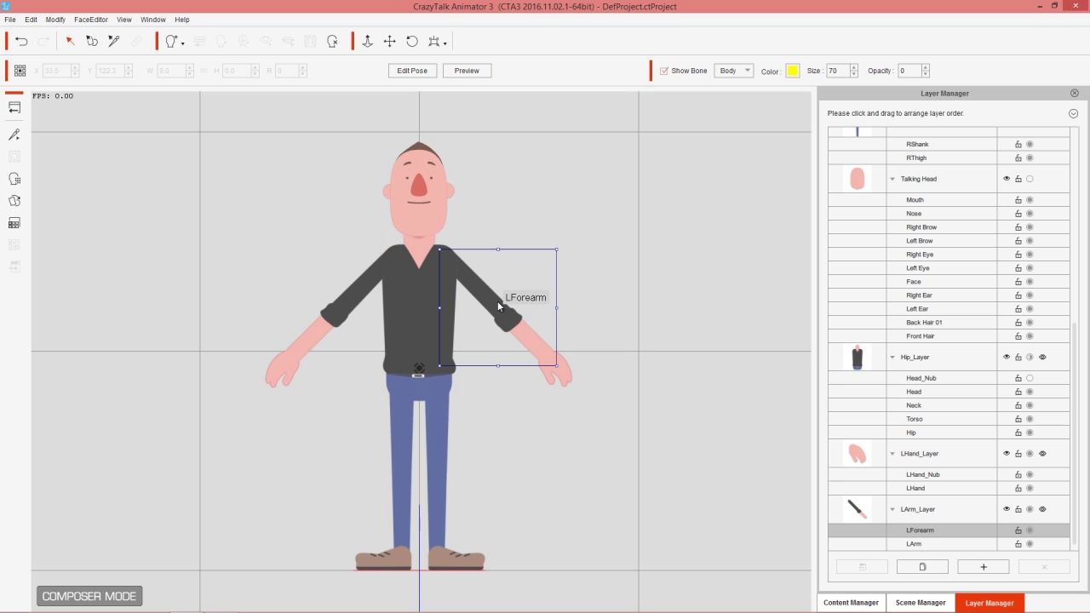
{"action": "left_click", "coordinate": [388, 256]}
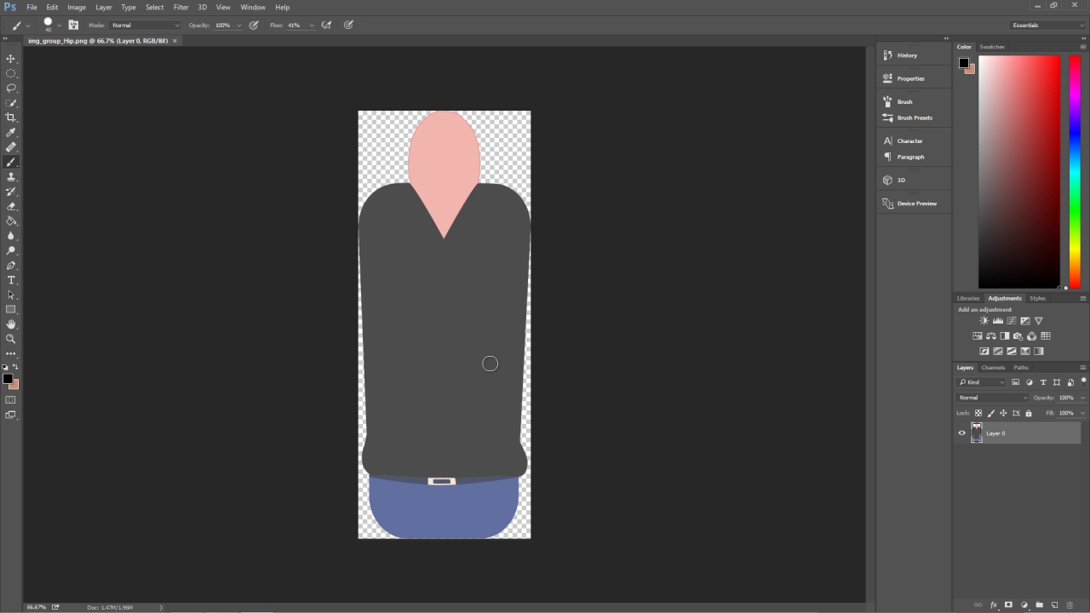
Paint a large black peace sign on the front of the shirt in img_group_Hip.png and save the image.
{"action": "mouse_move", "coordinate": [435, 285]}
{"action": "left_mouse_down"}
{"action": "mouse_move", "coordinate": [398, 311]}
{"action": "mouse_move", "coordinate": [394, 377]}
{"action": "mouse_move", "coordinate": [419, 407]}
{"action": "mouse_move", "coordinate": [467, 407]}
{"action": "mouse_move", "coordinate": [496, 384]}
{"action": "mouse_move", "coordinate": [508, 338]}
{"action": "mouse_move", "coordinate": [491, 296]}
{"action": "mouse_move", "coordinate": [462, 286]}
{"action": "mouse_move", "coordinate": [440, 284]}
{"action": "mouse_move", "coordinate": [439, 365]}
{"action": "mouse_move", "coordinate": [408, 391]}
{"action": "mouse_move", "coordinate": [443, 362]}
{"action": "mouse_move", "coordinate": [483, 399]}
{"action": "left_mouse_up"}
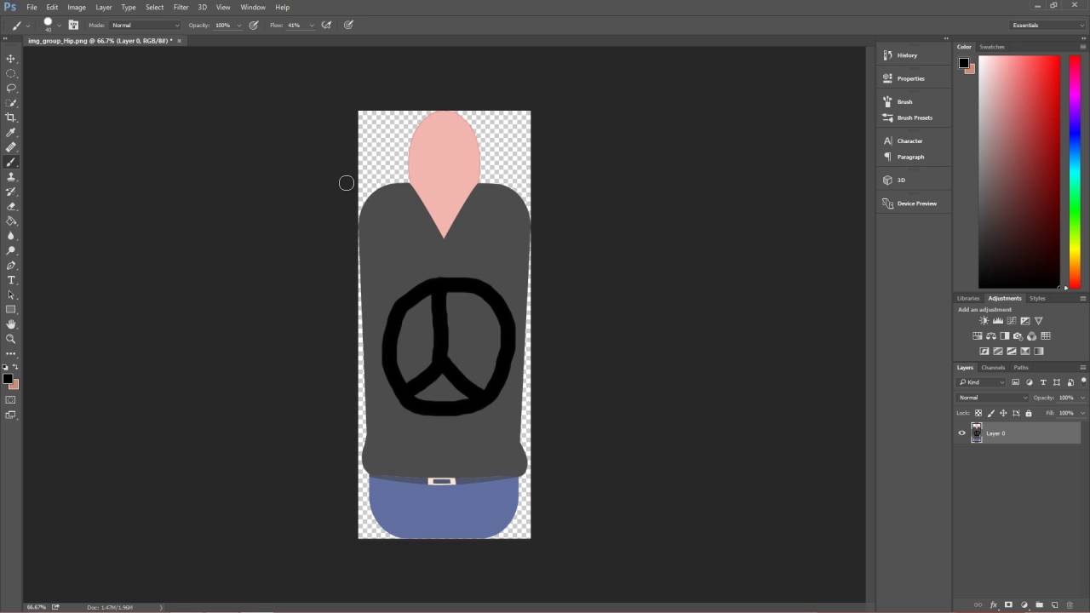
{"action": "left_click", "coordinate": [31, 8]}
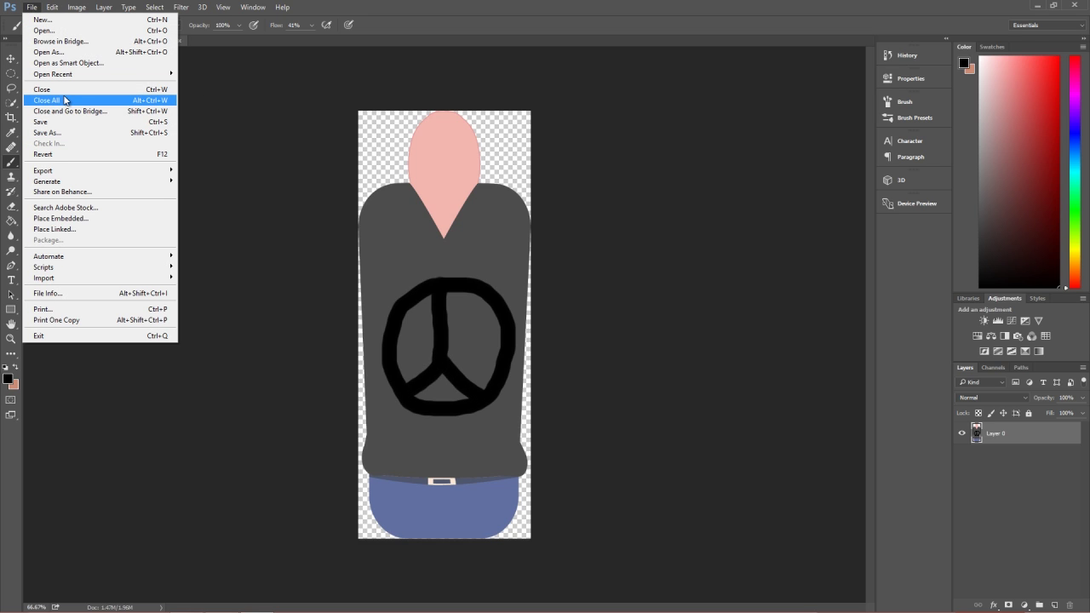
{"action": "left_click", "coordinate": [59, 123]}
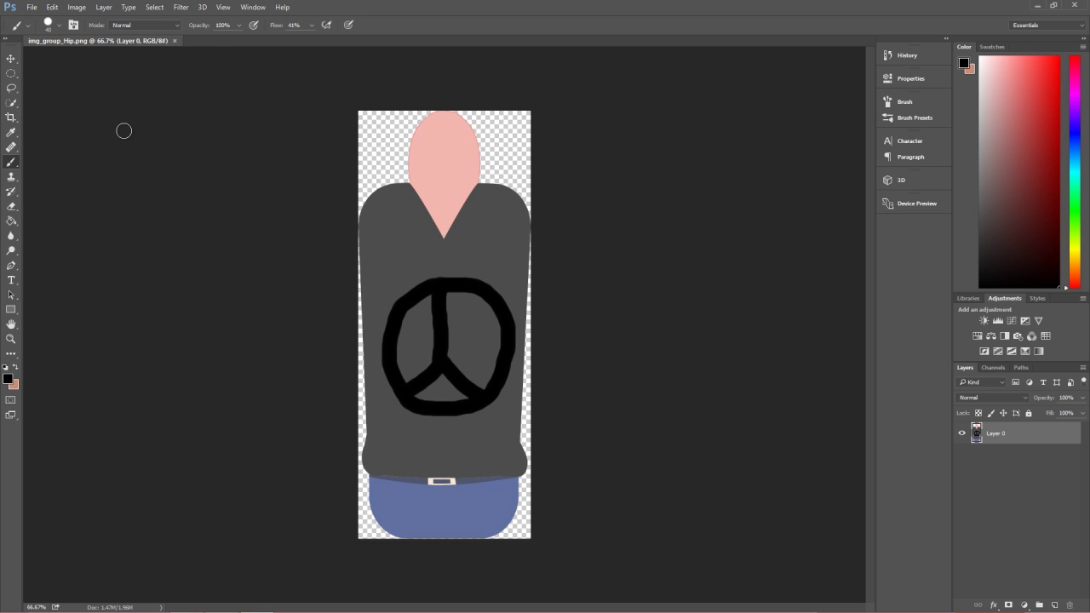
Switch back to CrazyTalk Animator and leave Composer Mode for the stage.
{"action": "key", "text": "alt+Tab"}
{"action": "key", "text": "alt+Tab"}
{"action": "key", "text": "alt+shift+Tab"}
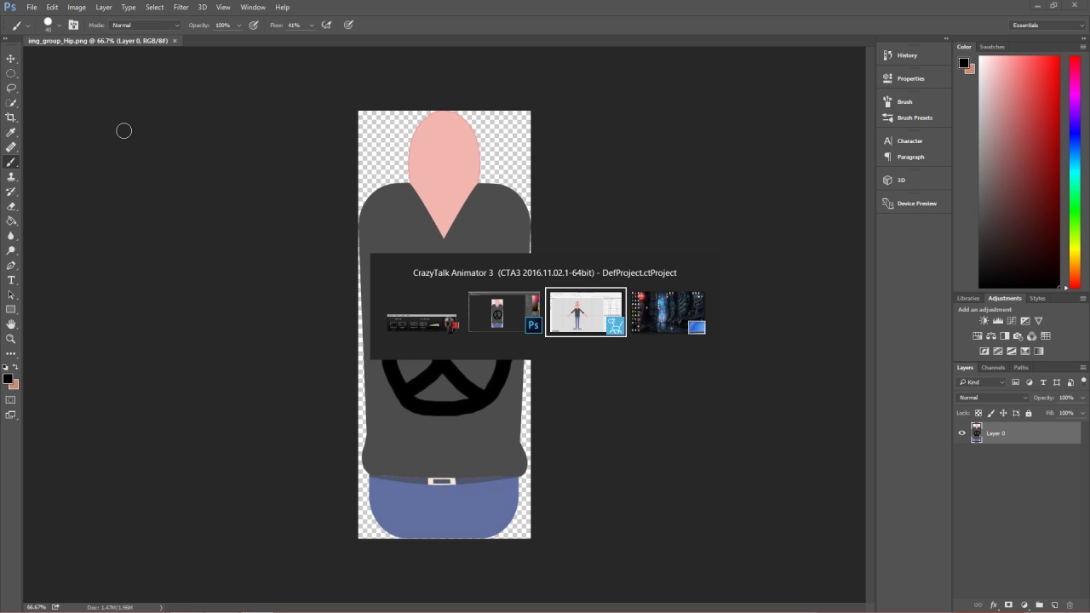
{"action": "key", "text": "Escape"}
{"action": "key", "text": "alt+Tab"}
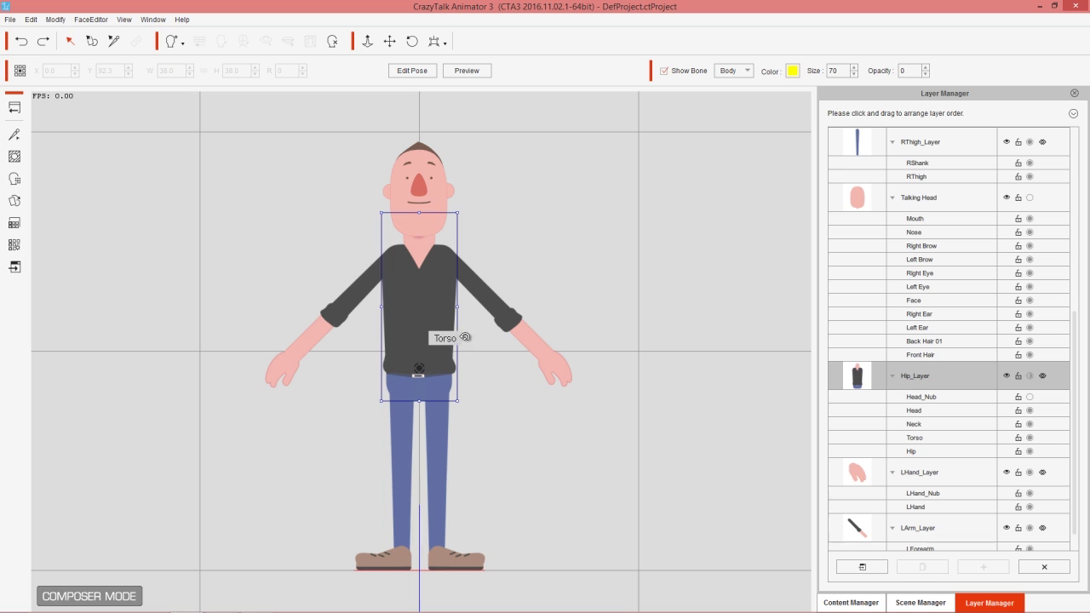
{"action": "left_click", "coordinate": [15, 109]}
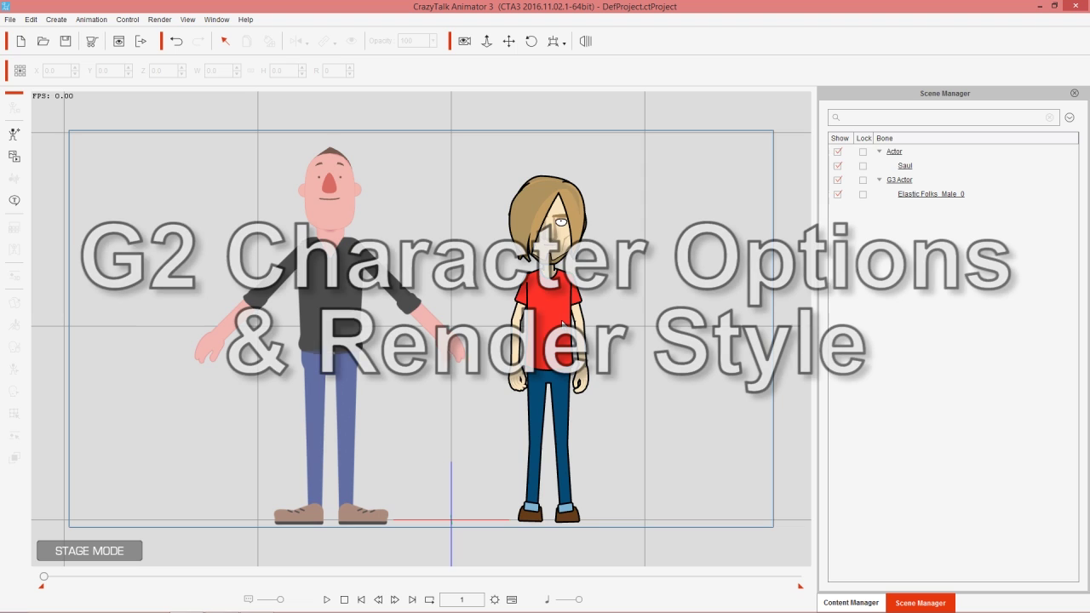
Select the G2 character Saul, open it in Composer Mode and select its Upper Torso.
{"action": "left_click", "coordinate": [569, 322]}
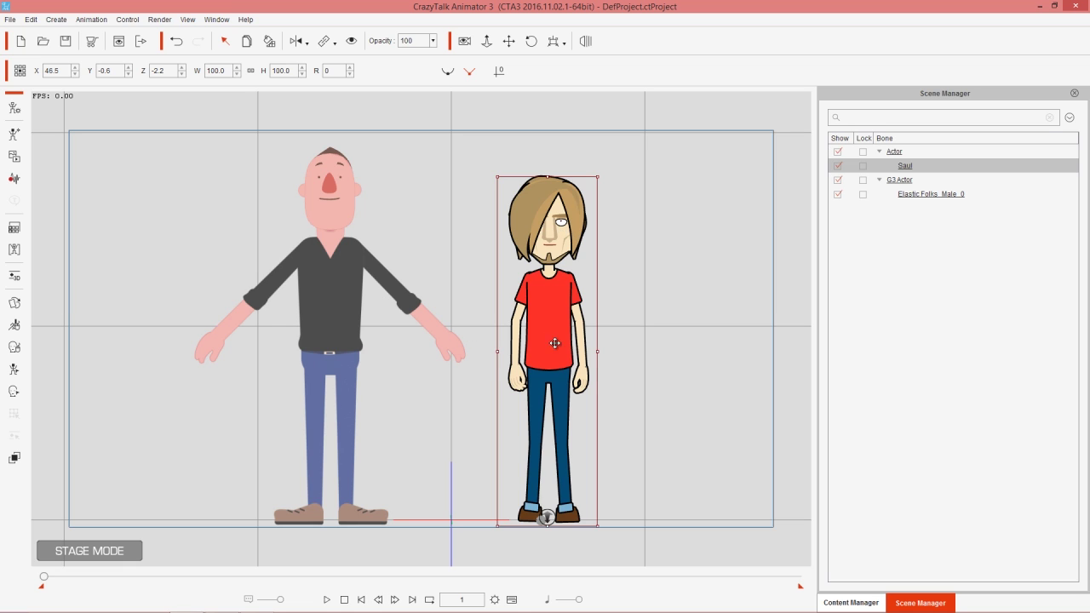
{"action": "left_click", "coordinate": [15, 108]}
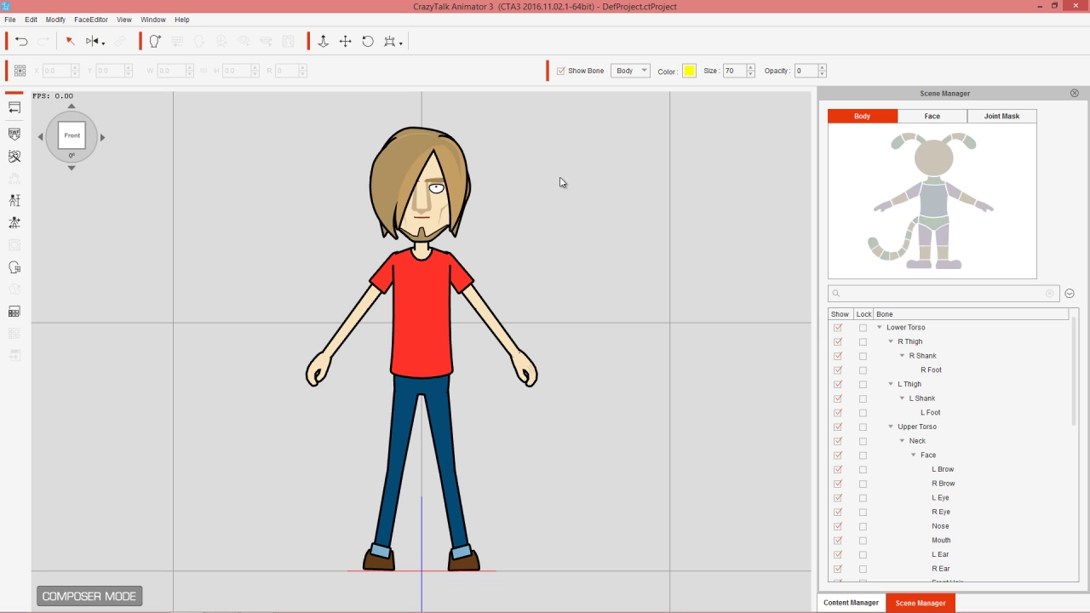
{"action": "left_click", "coordinate": [445, 279]}
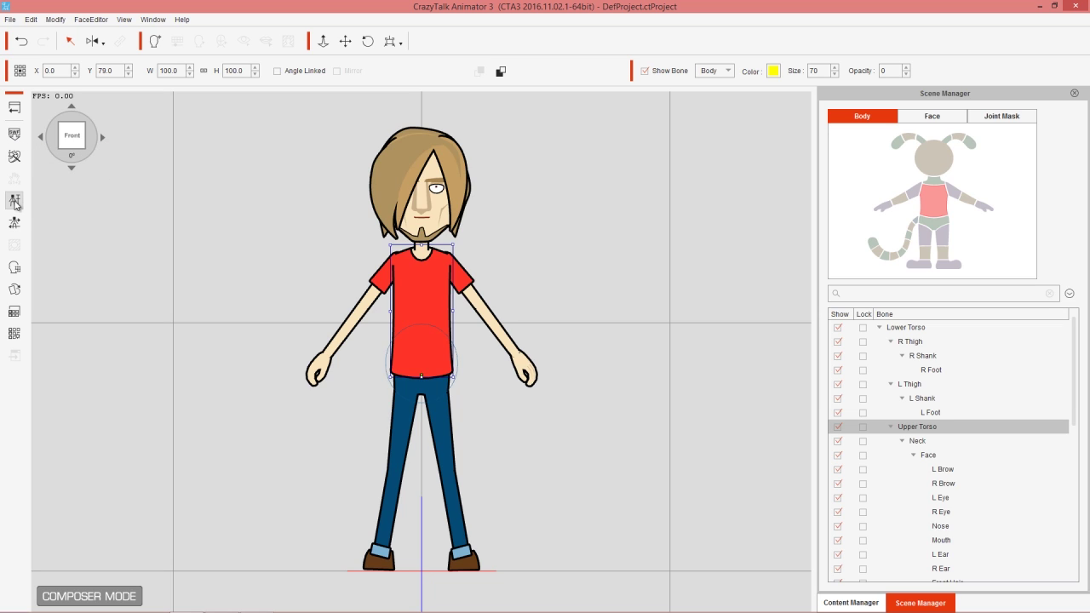
Open the Render Style settings, try the Pop Art style and apply the Neon style to the character.
{"action": "left_click", "coordinate": [12, 315]}
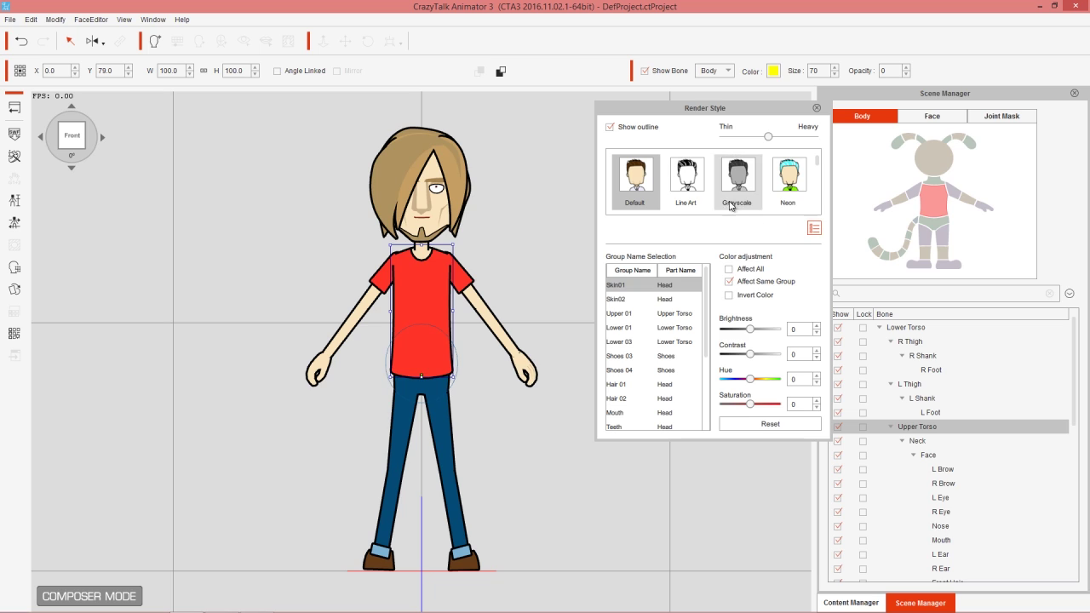
{"action": "scroll", "coordinate": [818, 162], "scroll_direction": "down", "scroll_amount": 1}
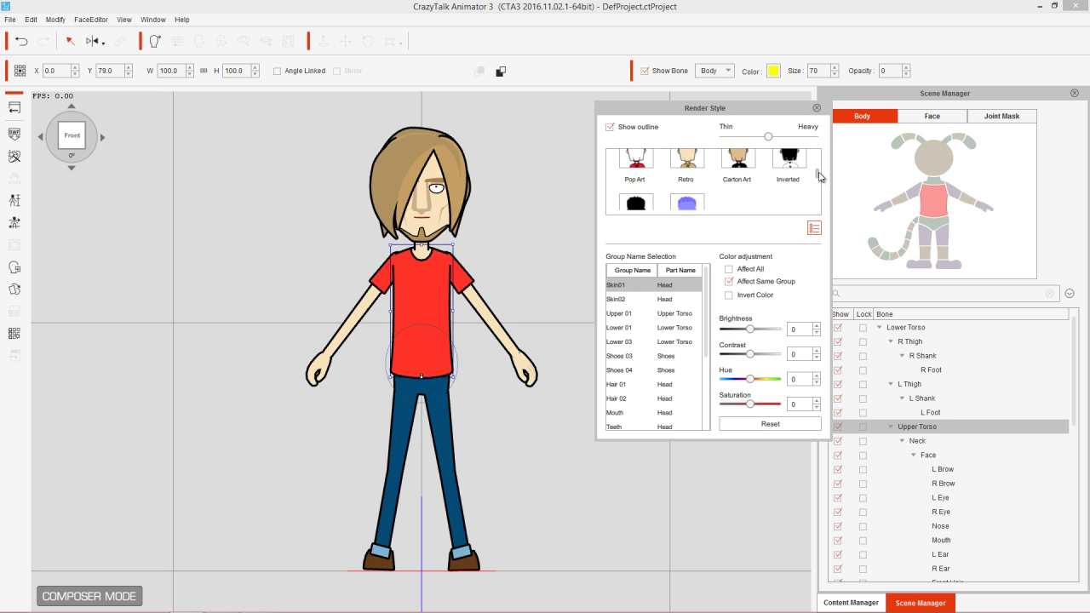
{"action": "left_click", "coordinate": [640, 182]}
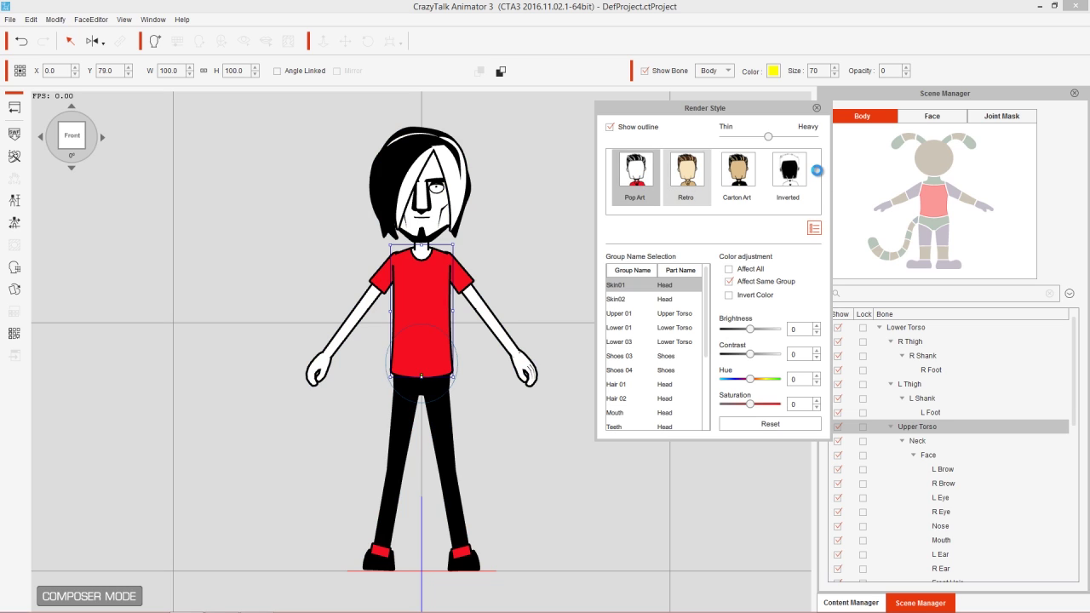
{"action": "scroll", "coordinate": [819, 164], "scroll_direction": "up", "scroll_amount": 1}
{"action": "left_click", "coordinate": [793, 178]}
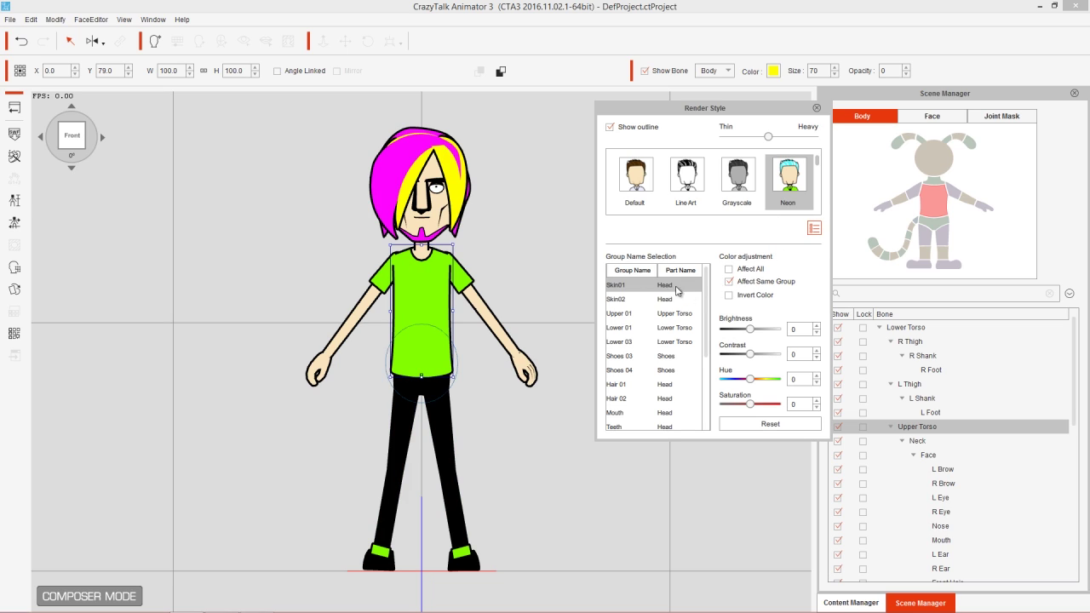
Set the brightness of the Skin01 color group to -24, and close the Render Style settings after a last review.
{"action": "left_click", "coordinate": [628, 303]}
{"action": "left_click", "coordinate": [628, 288]}
{"action": "left_click_drag", "start_coordinate": [753, 335], "coordinate": [746, 334]}
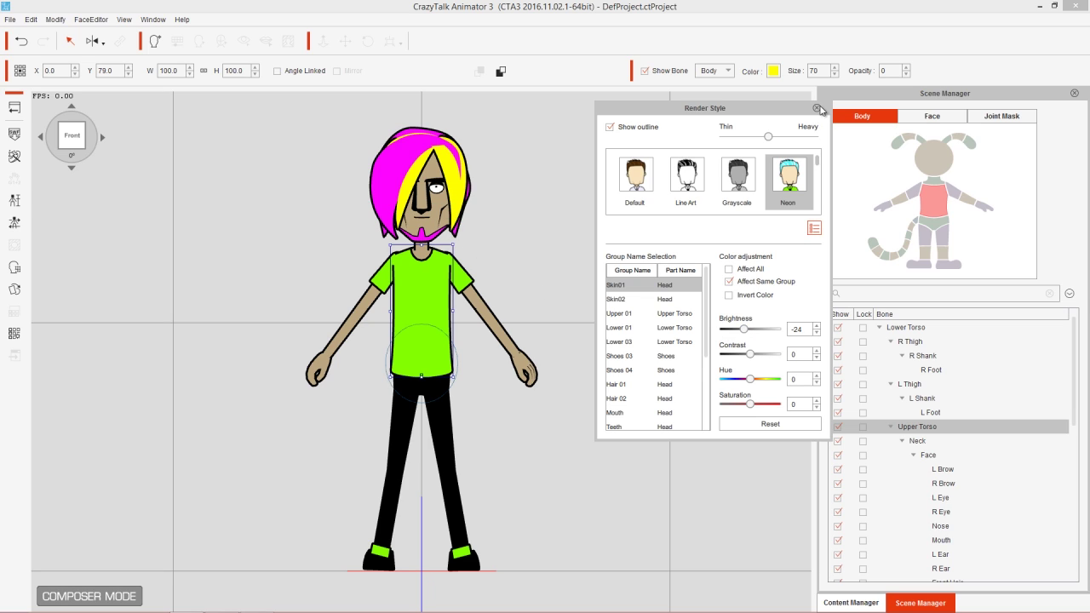
{"action": "left_click", "coordinate": [818, 110]}
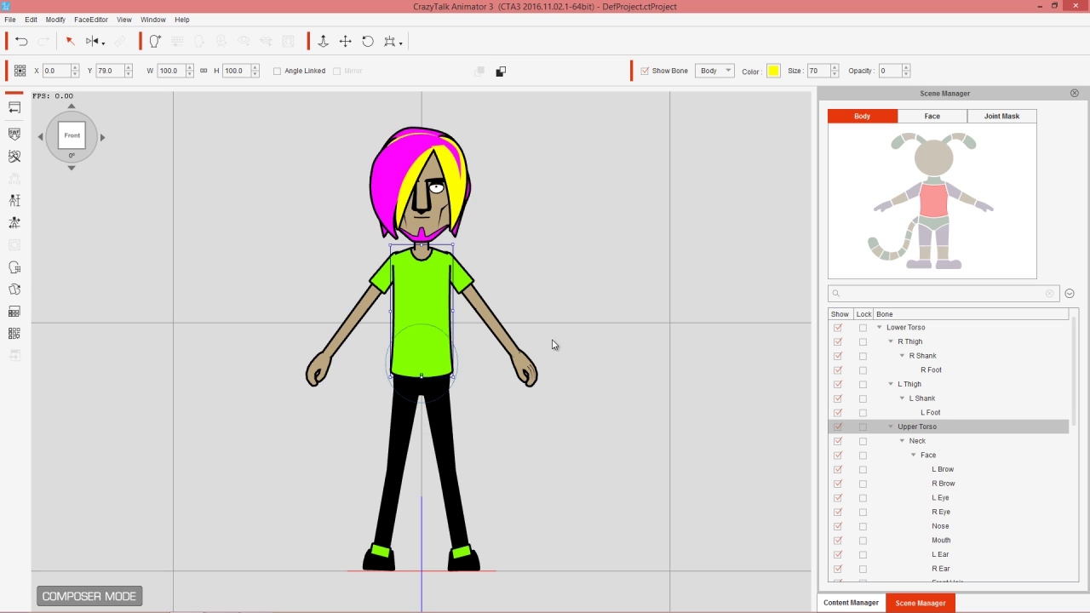
{"action": "left_click", "coordinate": [14, 313]}
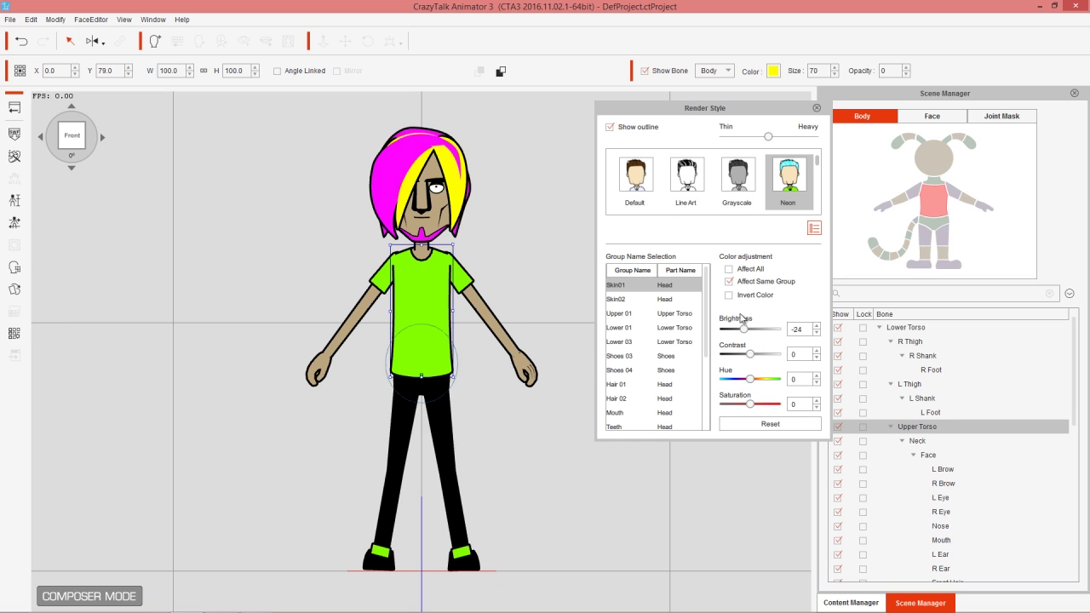
{"action": "left_click", "coordinate": [817, 108]}
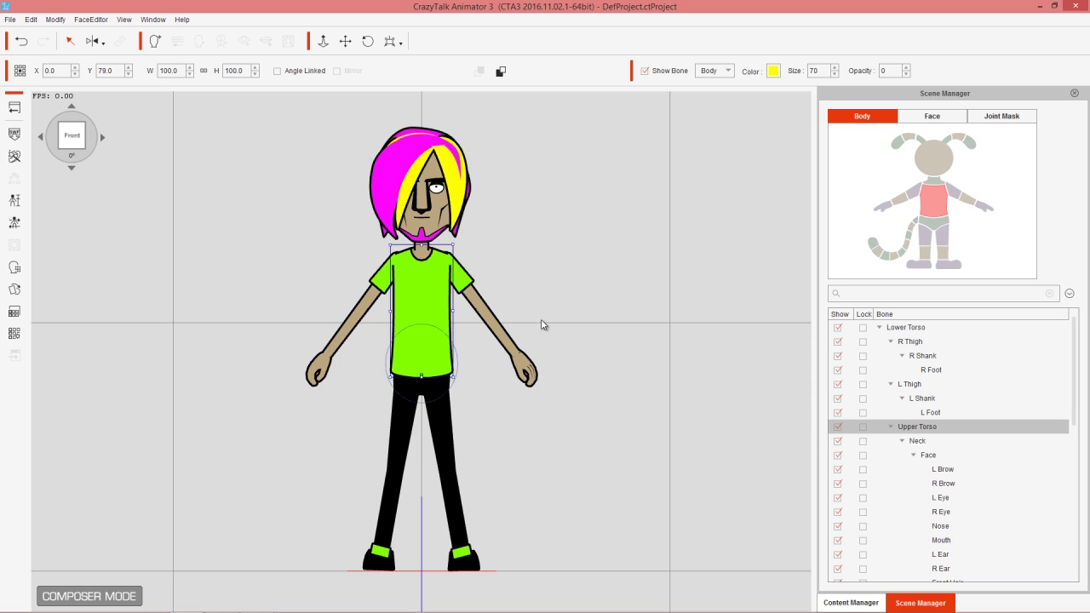
Turn the G2 character around in 45° steps from the front to examine the Neon style at its different angles.
{"action": "left_click", "coordinate": [101, 140]}
{"action": "left_click", "coordinate": [101, 141]}
{"action": "left_click", "coordinate": [101, 141]}
{"action": "left_click", "coordinate": [102, 141]}
{"action": "left_click", "coordinate": [101, 141]}
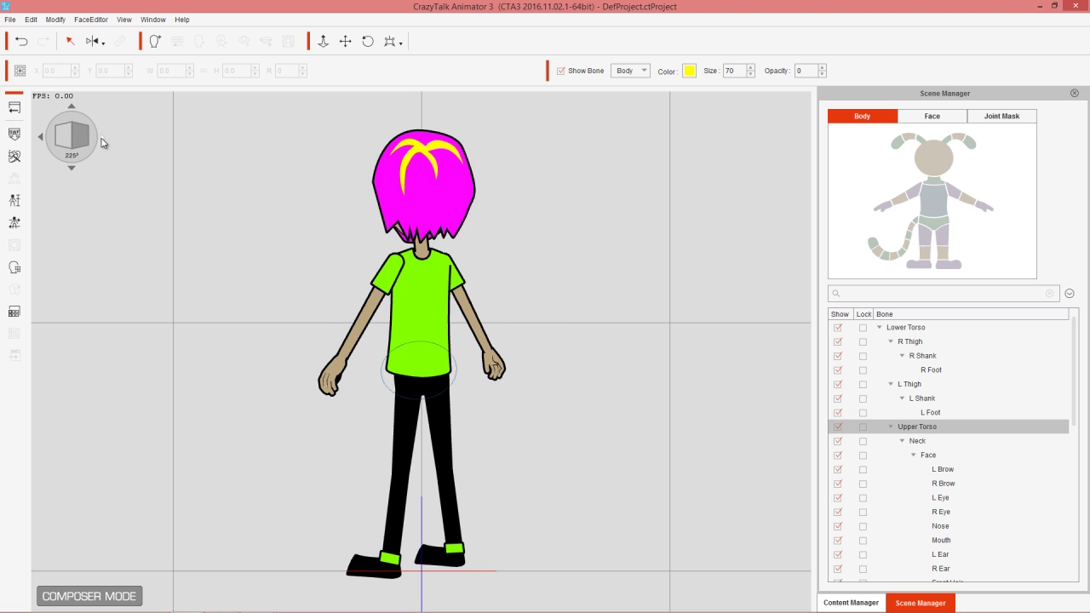
{"action": "left_click", "coordinate": [101, 142]}
{"action": "left_click", "coordinate": [101, 141]}
{"action": "left_click", "coordinate": [101, 142]}
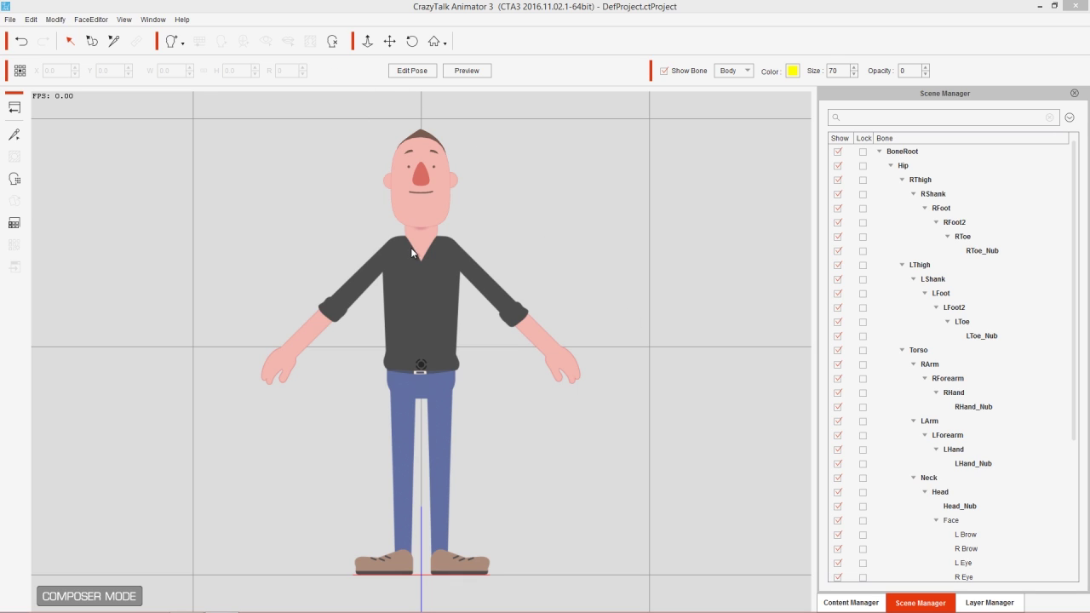
Review the head creation options of the G3 character, first with no bone selected and again with RArm selected.
{"action": "left_click", "coordinate": [182, 44]}
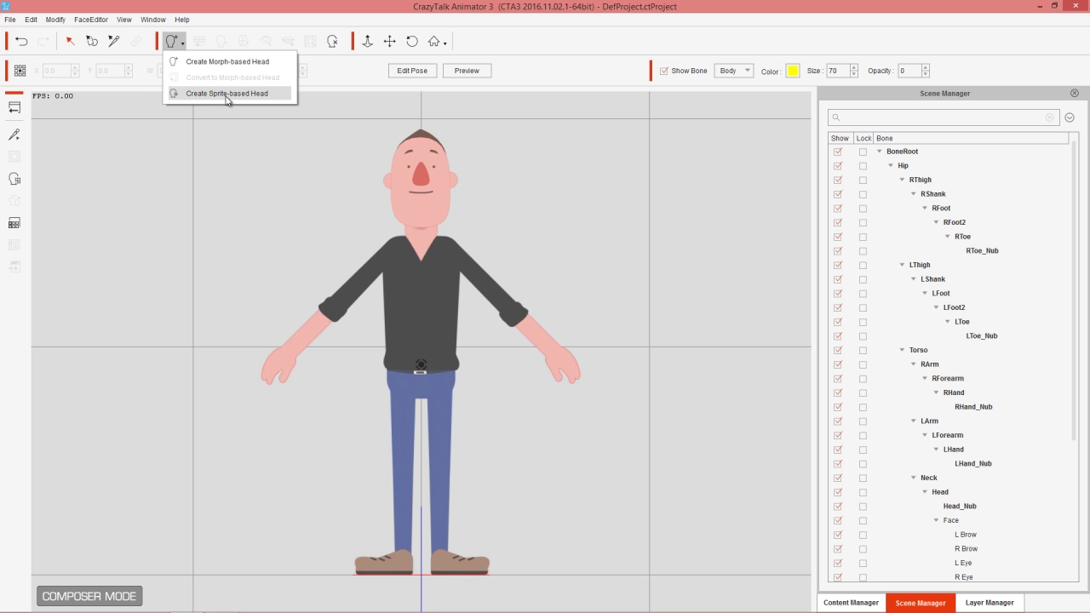
{"action": "left_click", "coordinate": [360, 278]}
{"action": "left_click", "coordinate": [362, 283]}
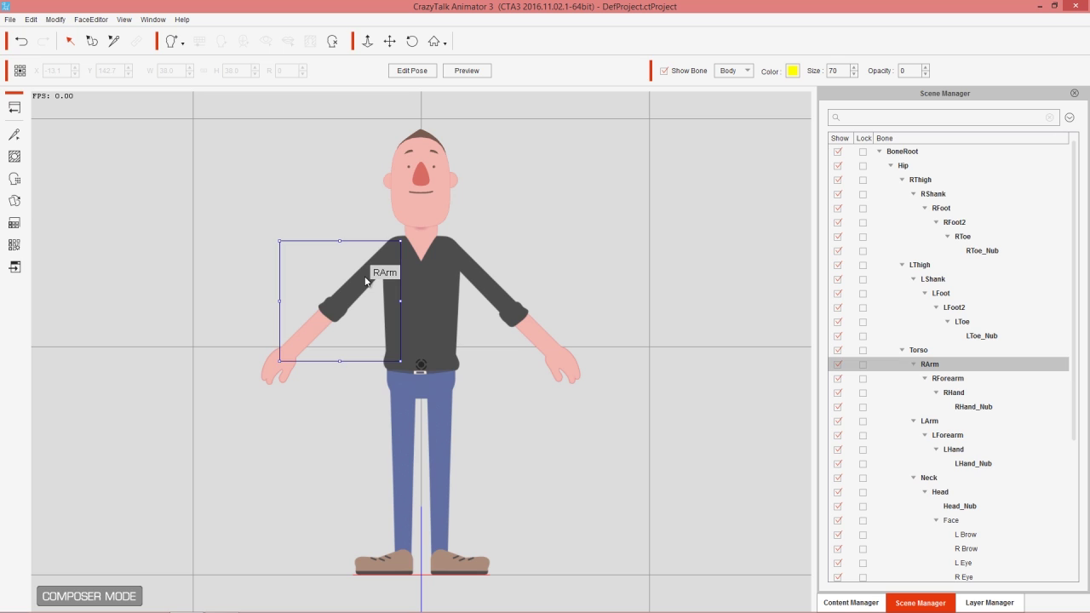
{"action": "left_click", "coordinate": [183, 44]}
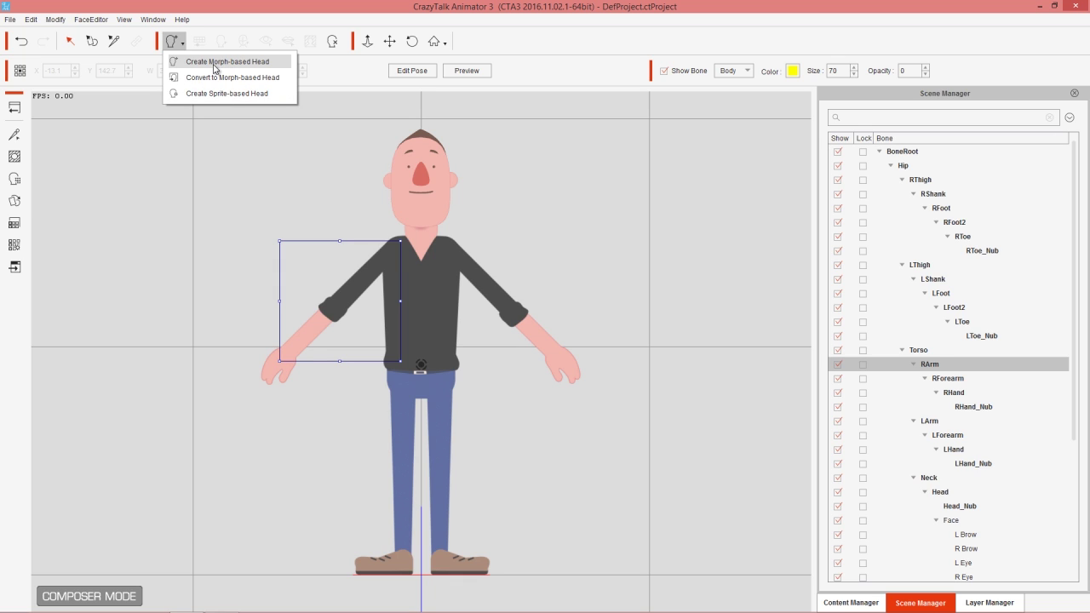
{"action": "left_click", "coordinate": [597, 244]}
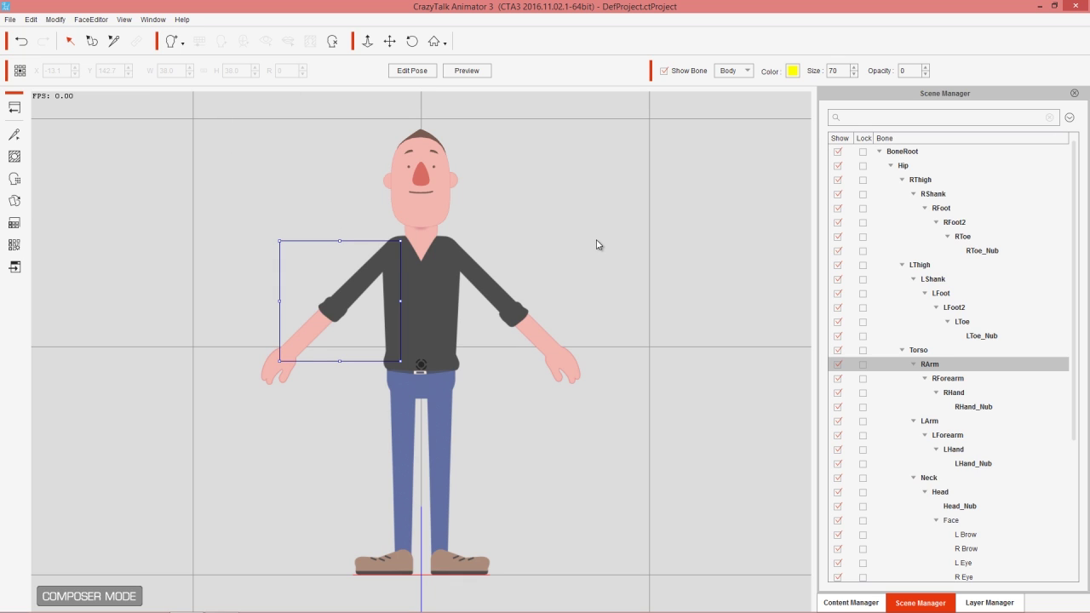